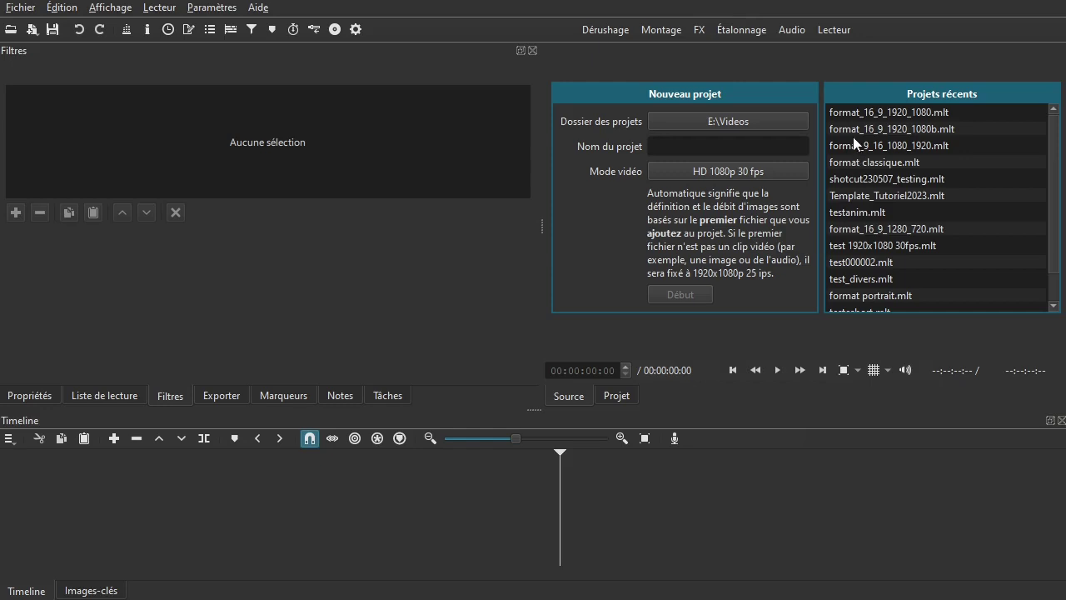
Open the recent project format_16_9_1920_1080.mlt and select the black #FF000000 colour clip in its playlist.
click(918, 112)
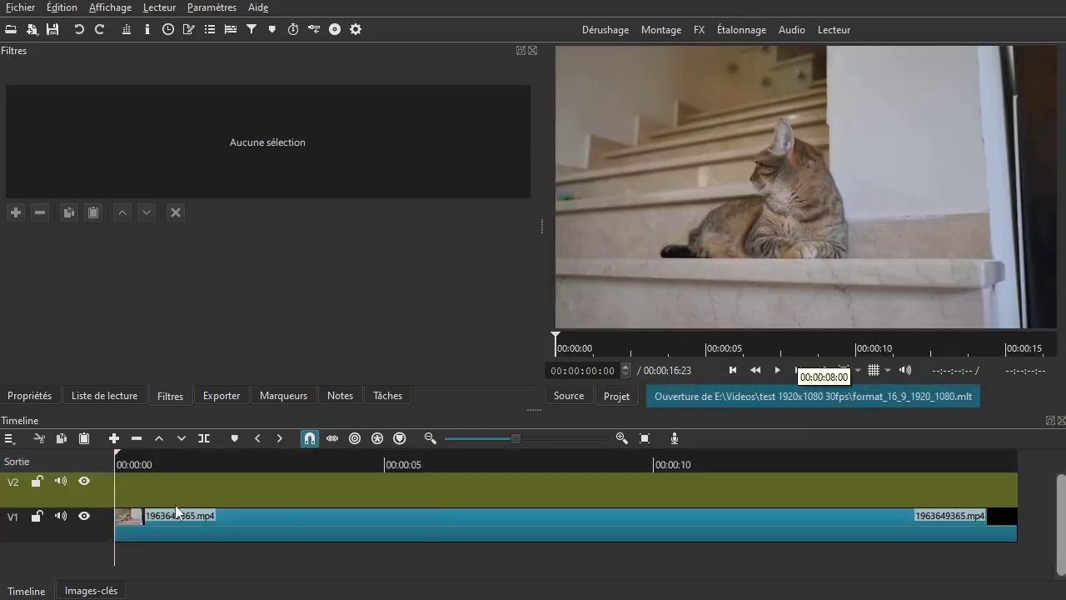
drag(162, 490, 141, 500)
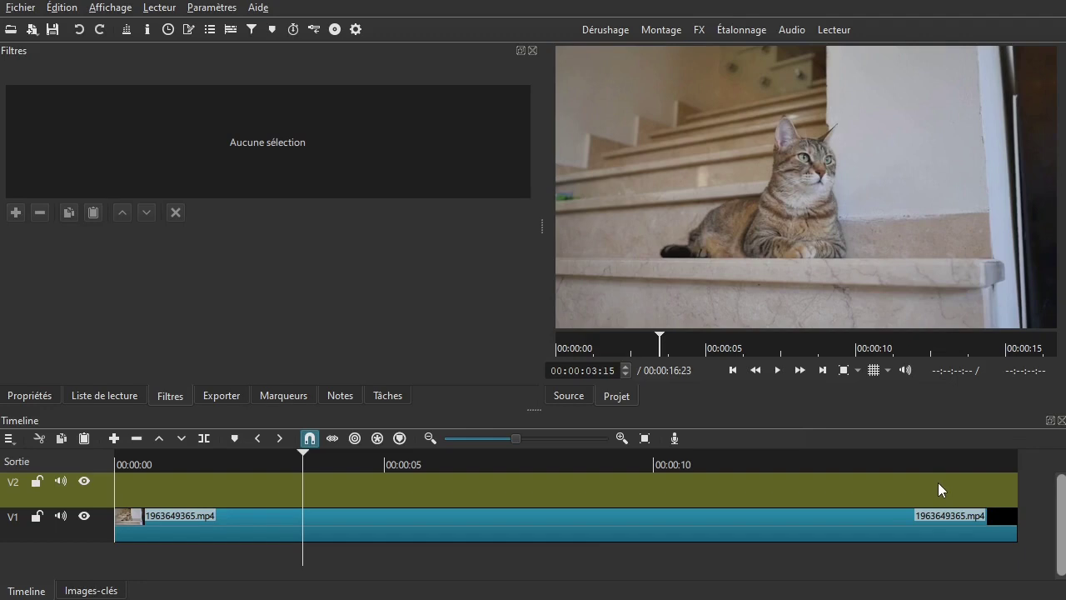
click(93, 396)
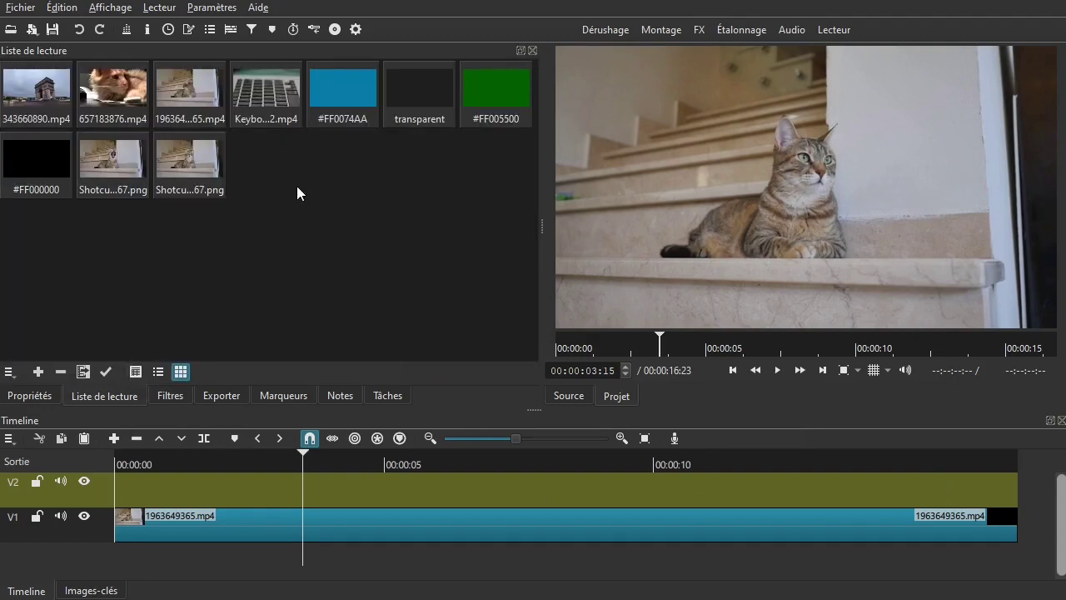
click(29, 168)
click(35, 170)
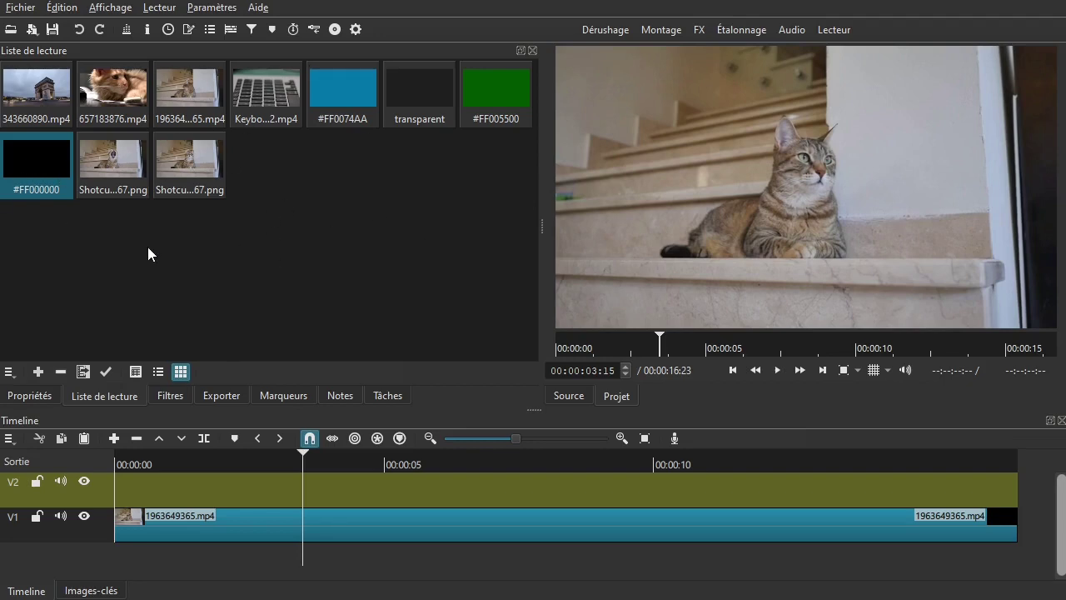
Generate a new colour clip set to opaque black (#FF000000) and open it as the source.
click(32, 30)
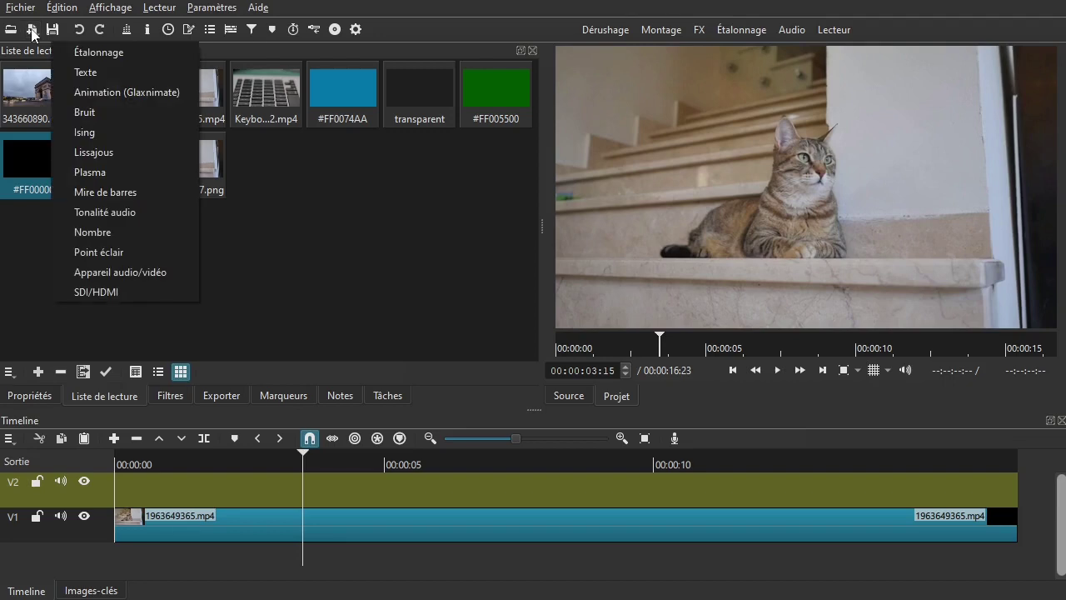
click(98, 52)
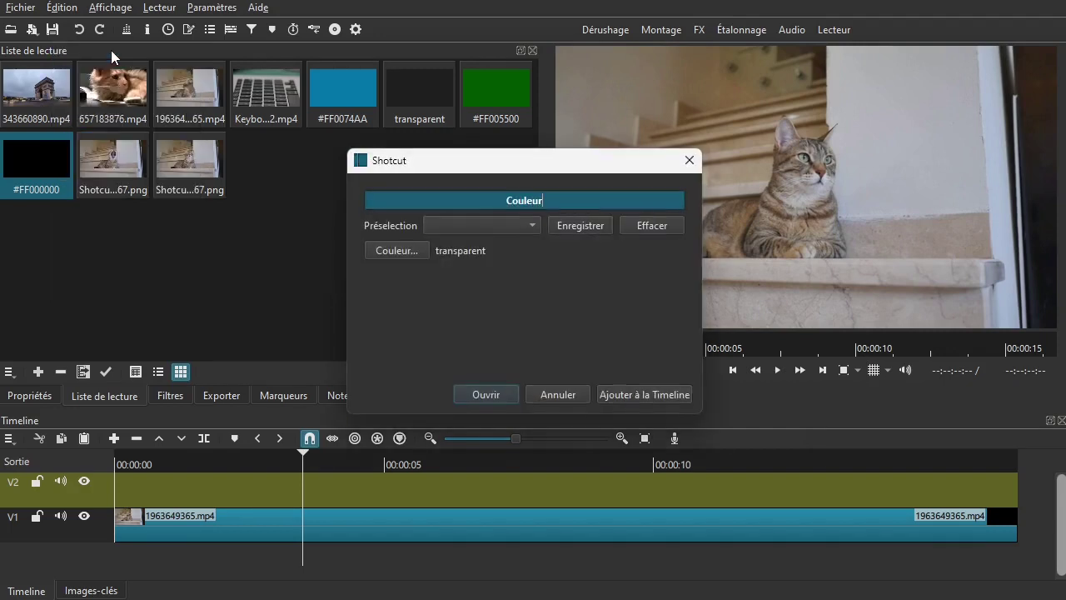
click(389, 253)
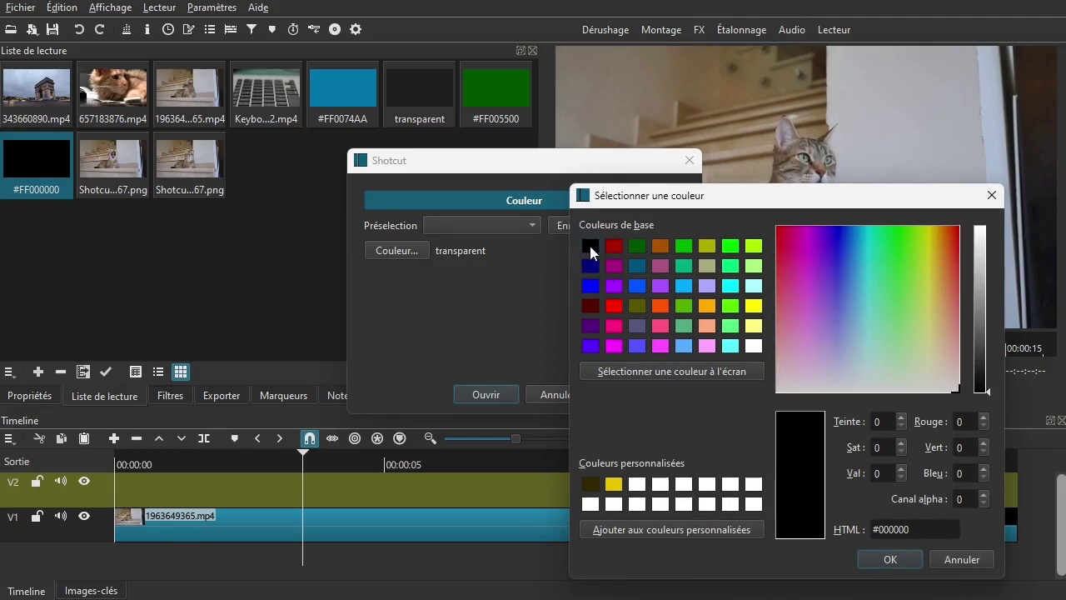
click(891, 560)
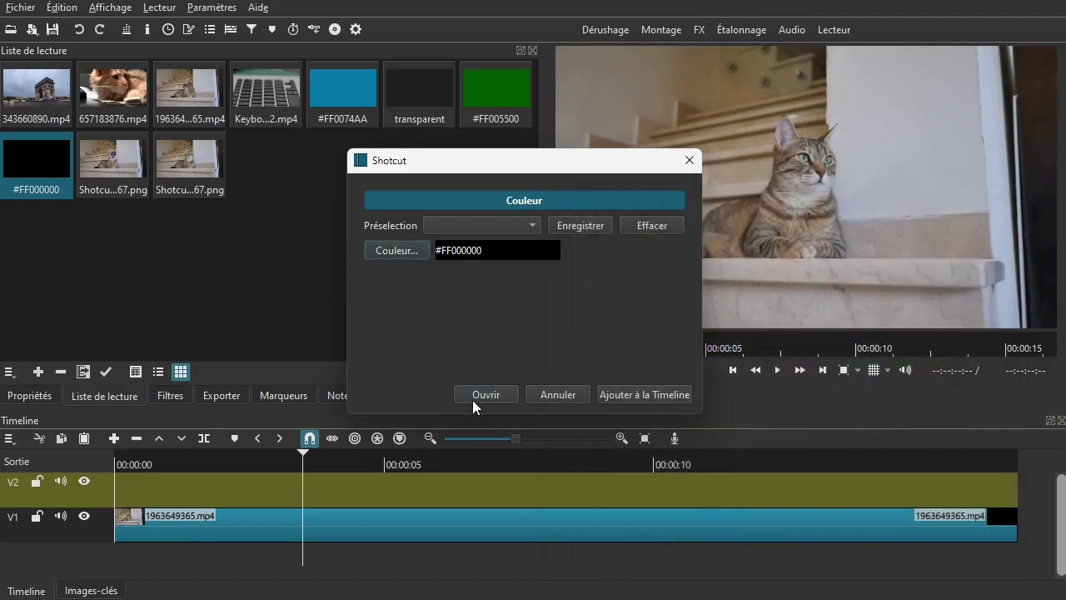
click(474, 397)
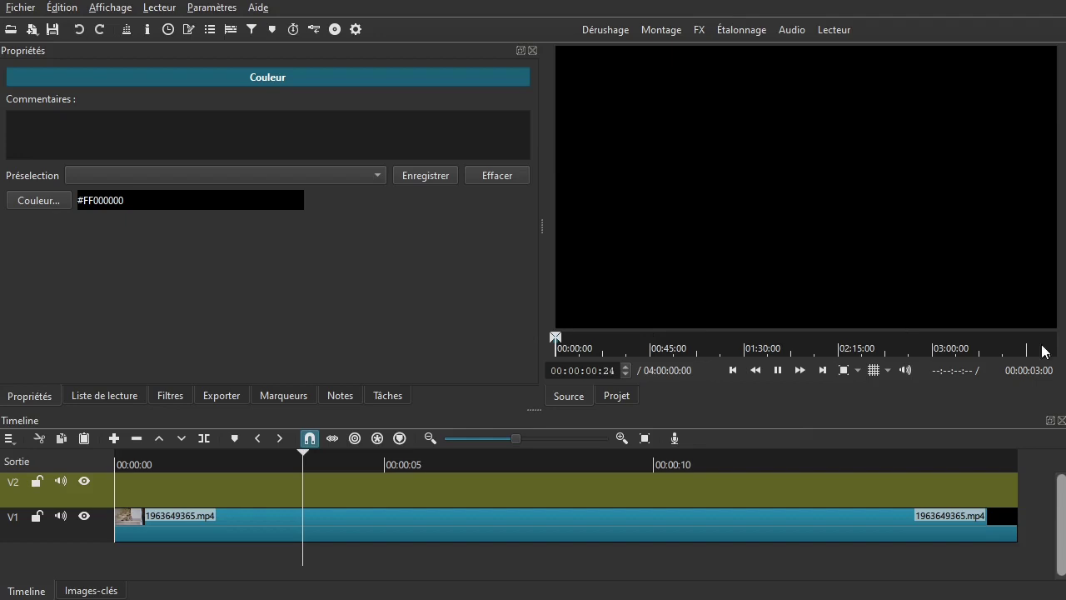
Place the playlist's black colour clip on track V2 starting at 00:00:01:10, then set the playhead within it at 00:00:01:27.
click(90, 398)
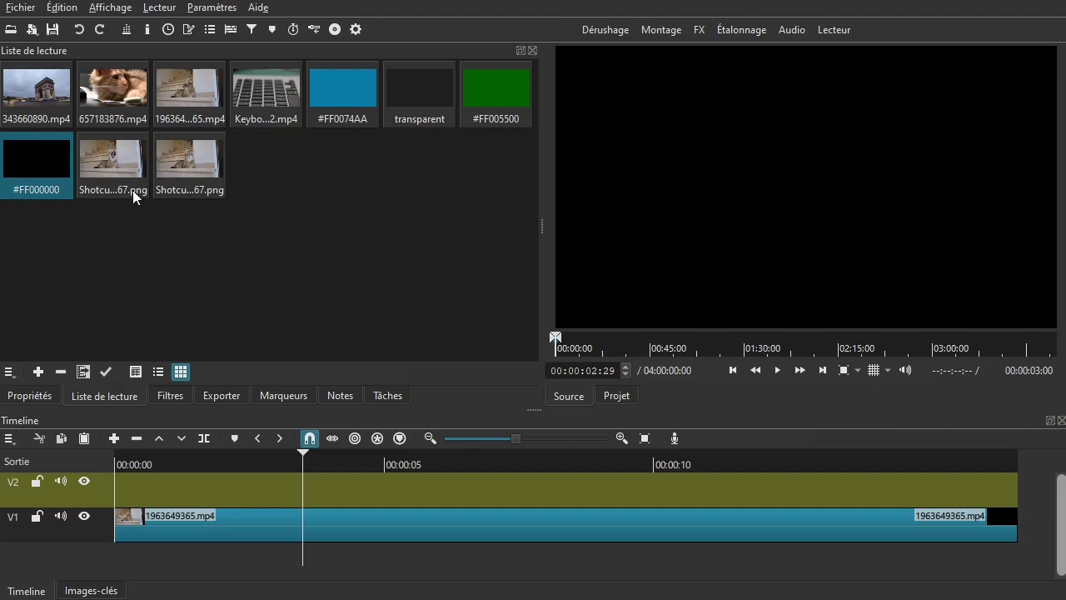
click(614, 396)
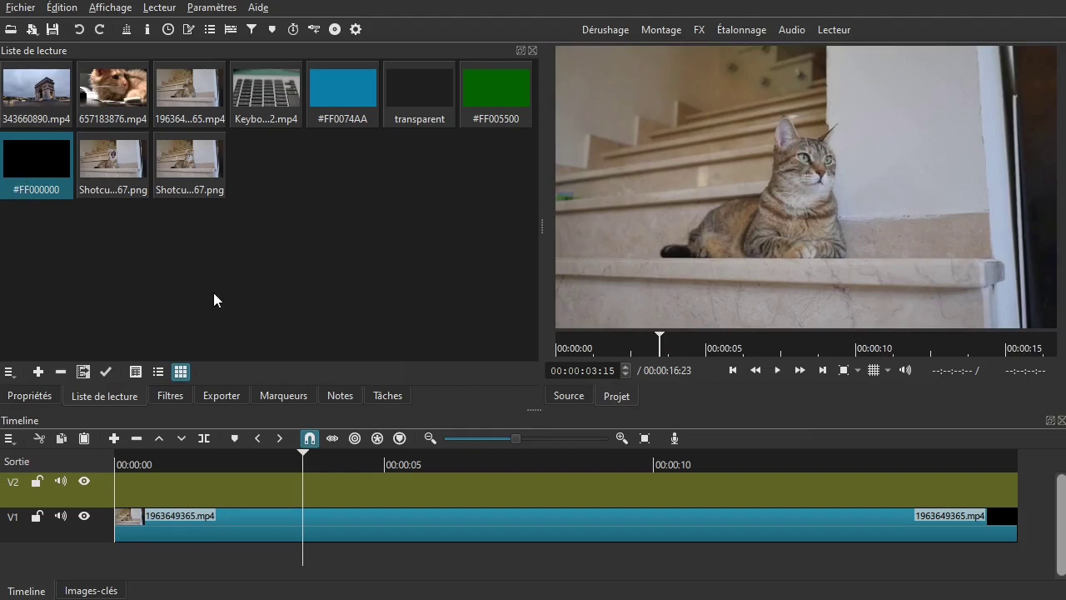
drag(230, 466, 185, 487)
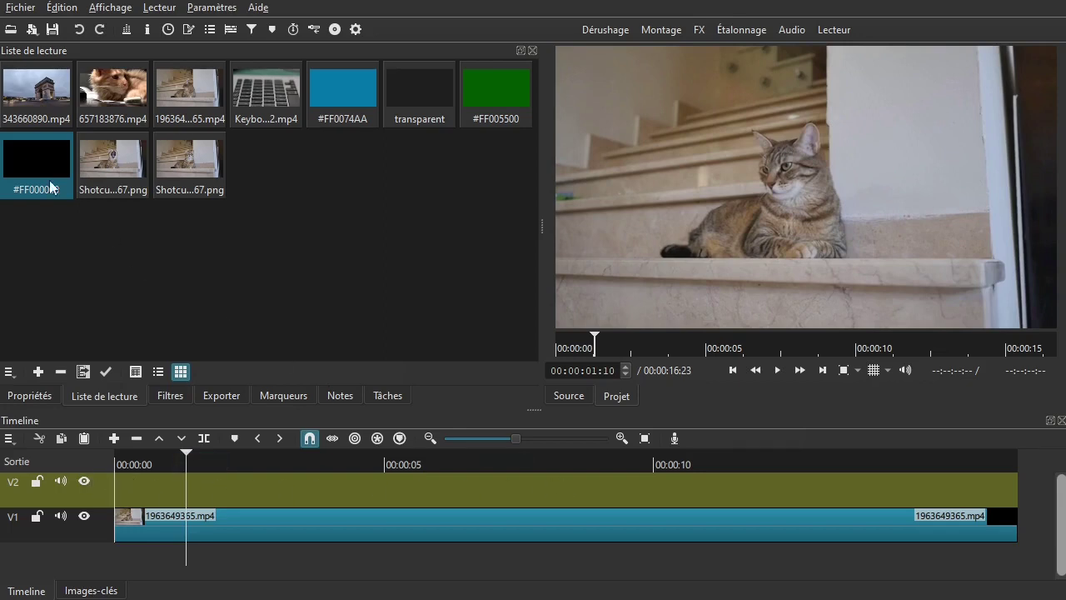
drag(29, 167, 231, 499)
drag(242, 459, 218, 467)
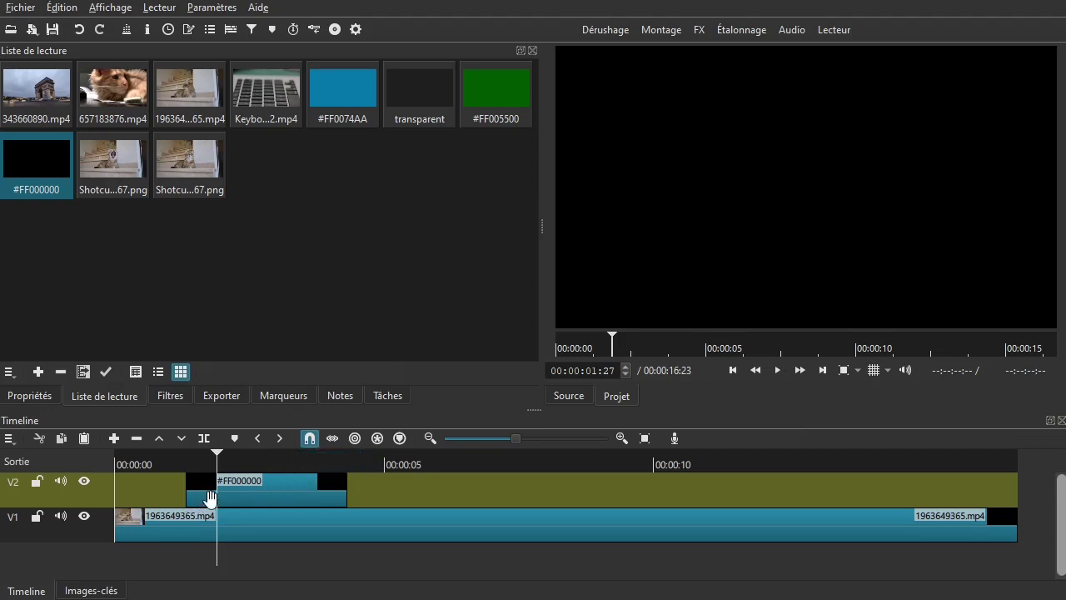
Search the filters for "text" and add the Texte: Simple filter to the black clip on track V2.
click(236, 487)
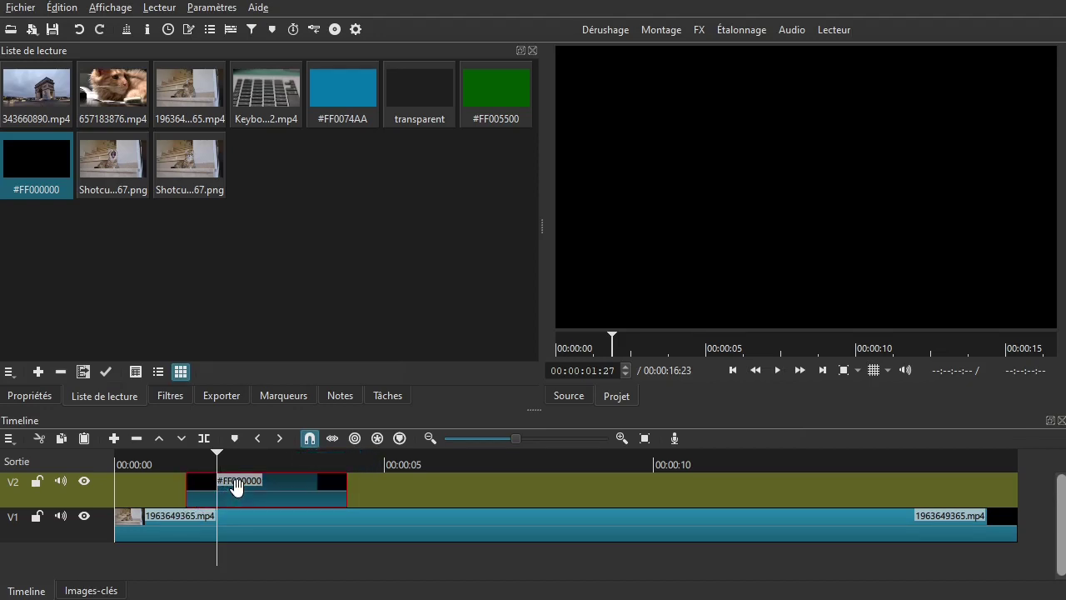
click(157, 397)
click(15, 213)
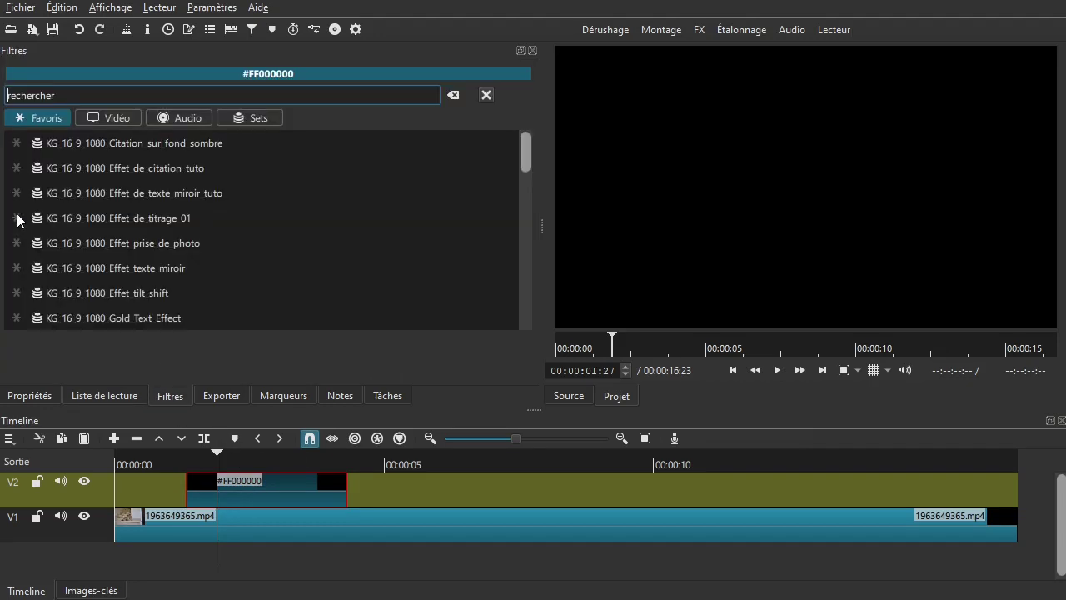
click(48, 118)
scroll(235, 297, down, 2)
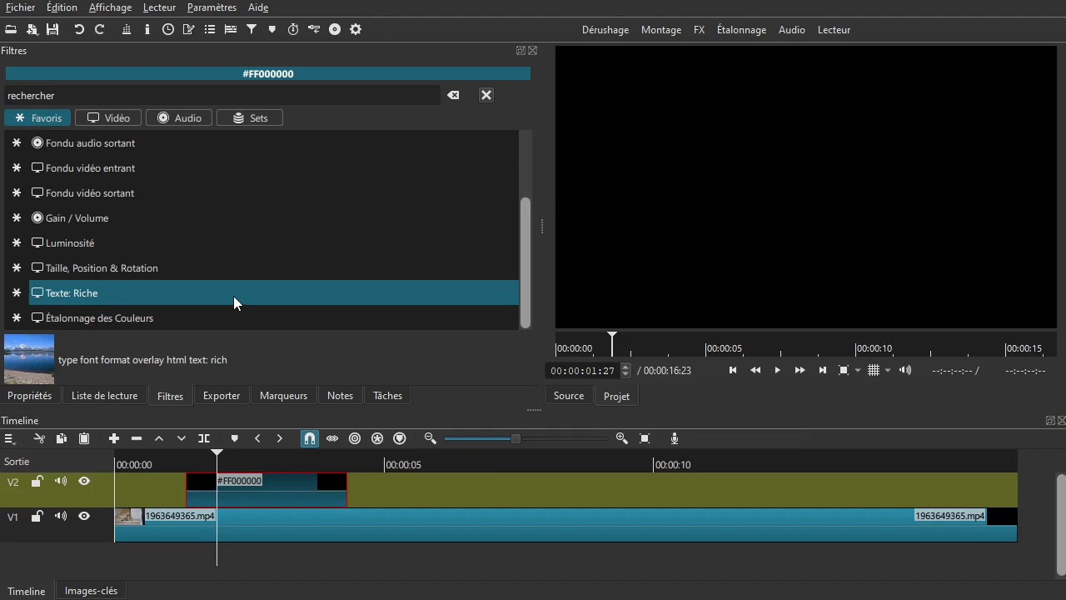
click(75, 95)
text(text)
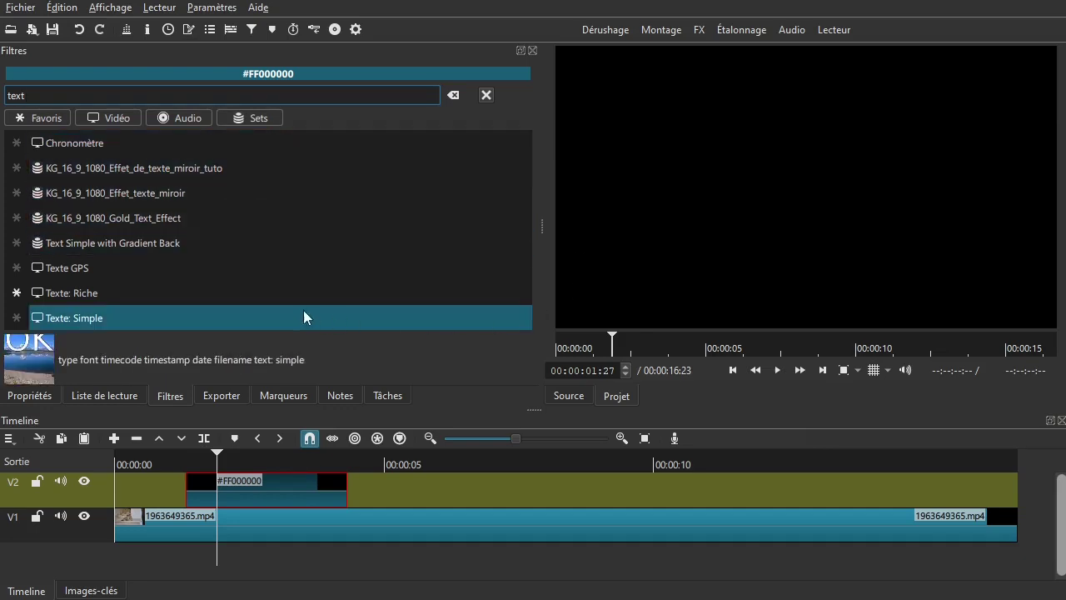
click(88, 317)
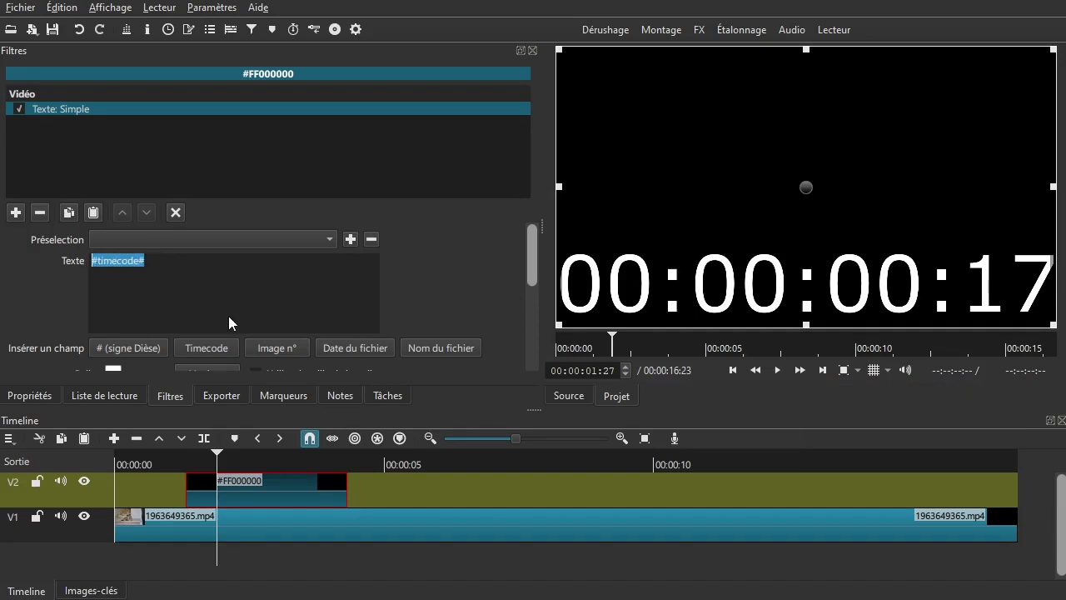
Replace the text filter's default timecode content with "SHOTCUT EFFECT".
text(S)
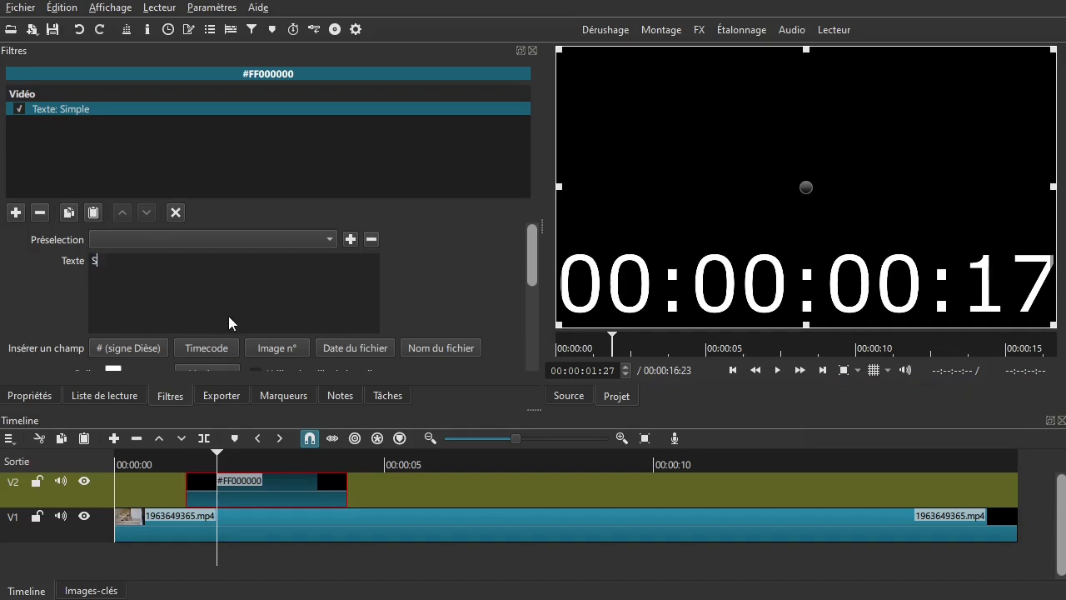
text(HOTCUT)
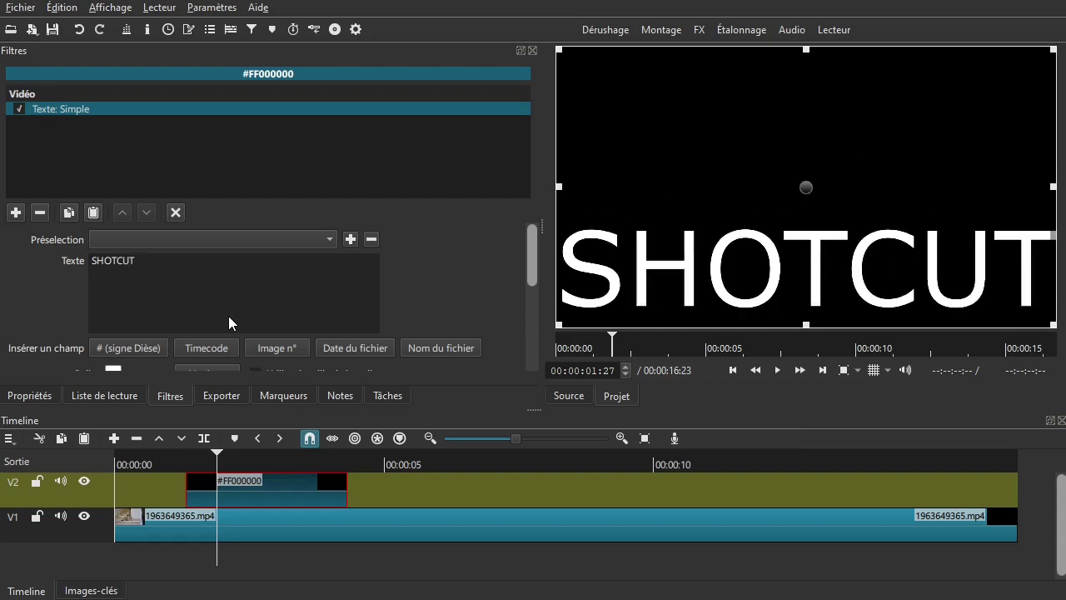
text( EFFECT)
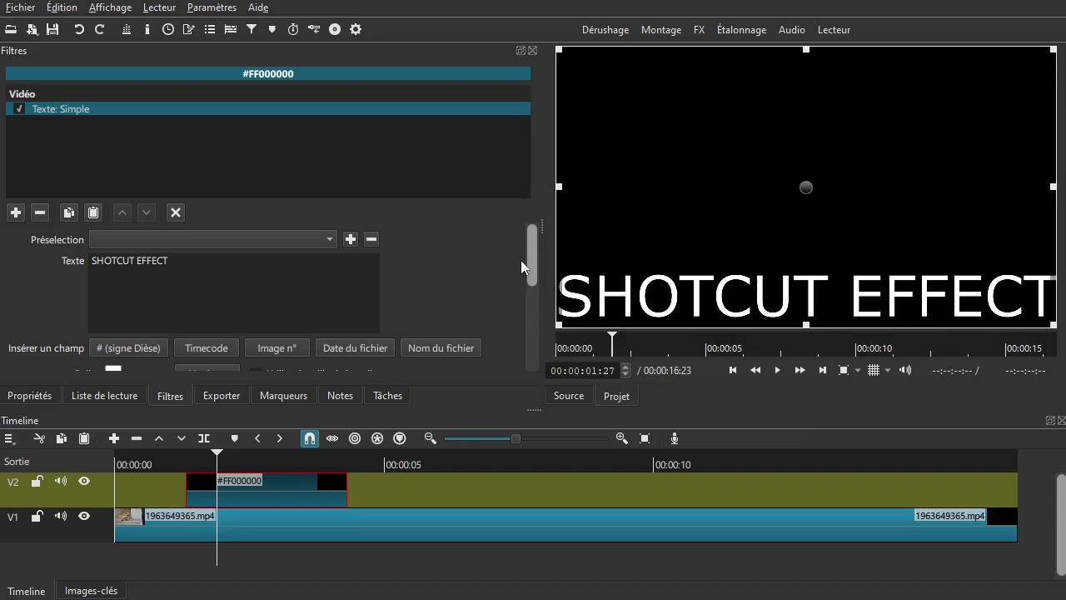
Make the text use its font size and set the font to Verdana Gras, size 94.
drag(531, 255, 530, 297)
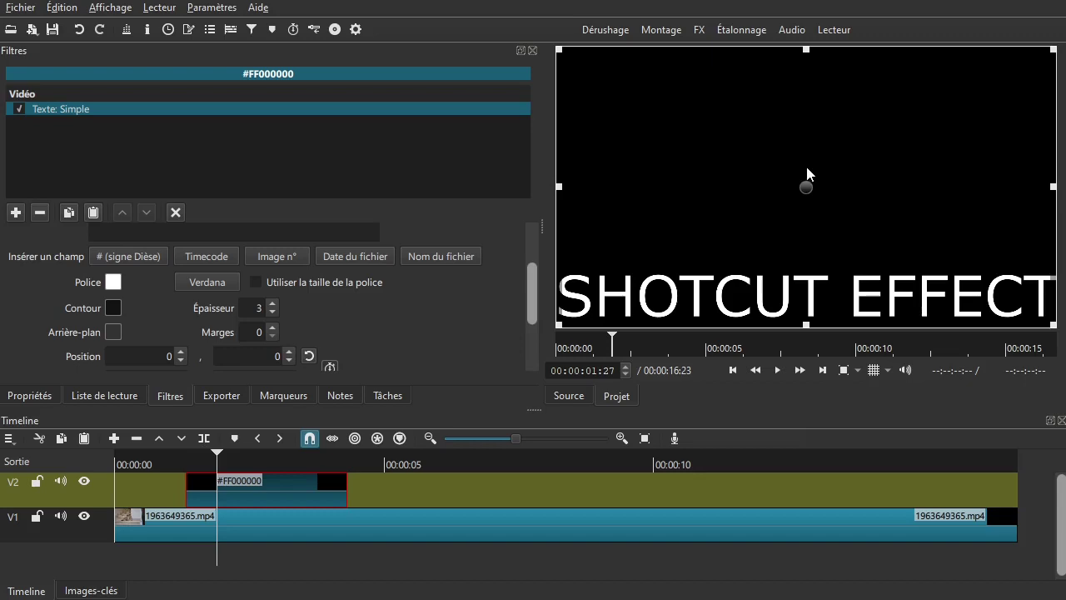
click(308, 282)
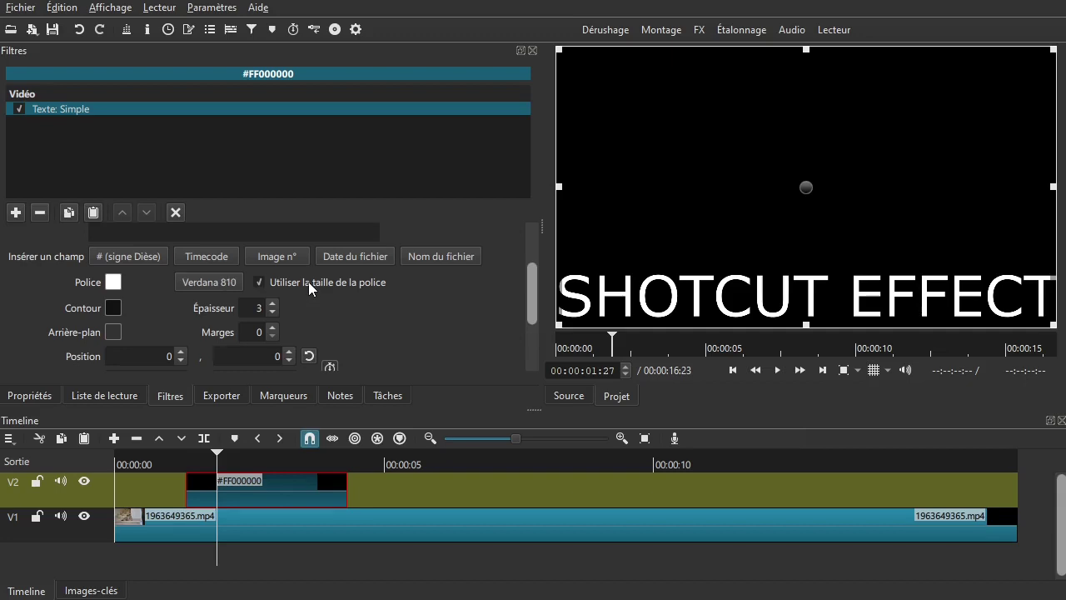
click(211, 282)
drag(693, 231, 496, 121)
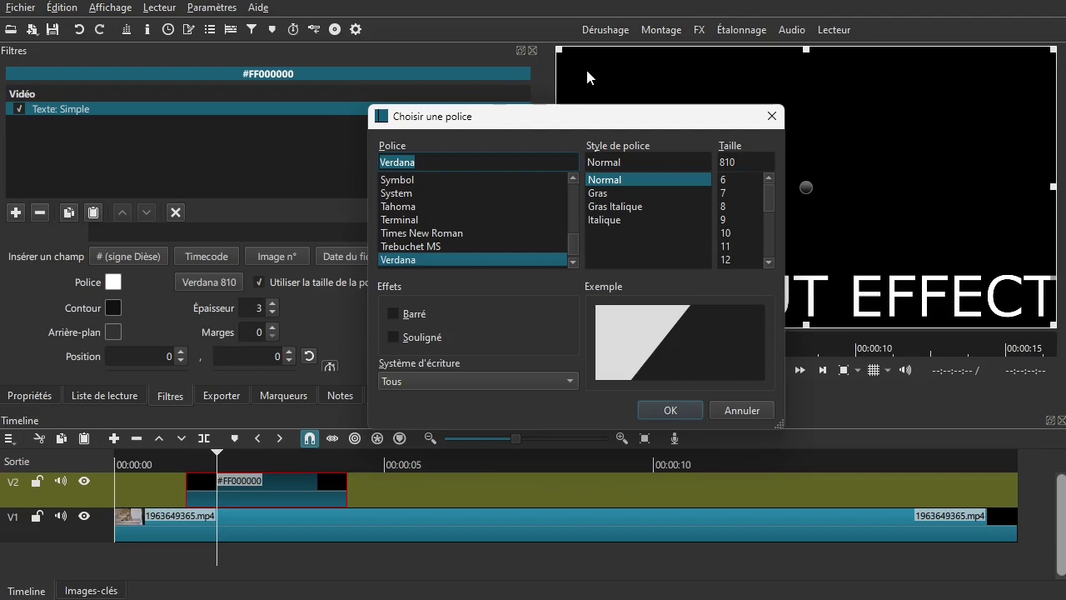
double_click(747, 159)
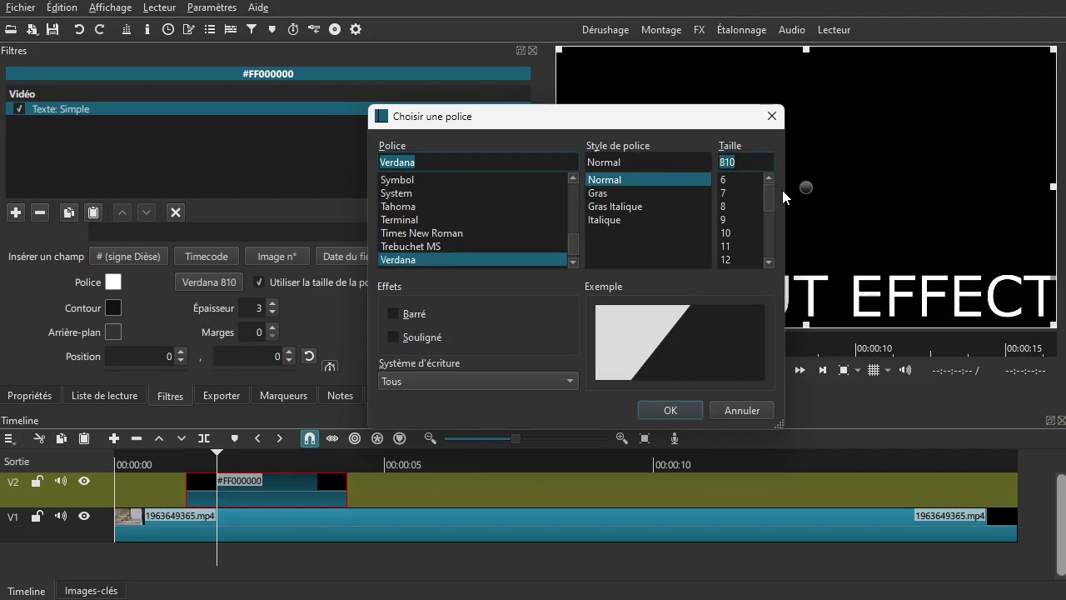
text(94)
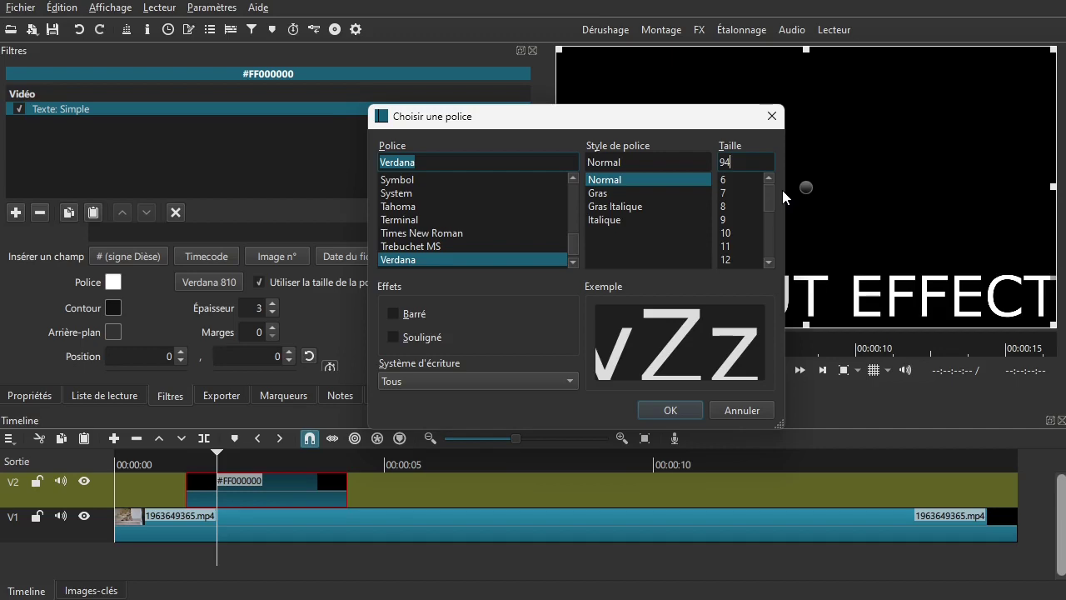
click(600, 192)
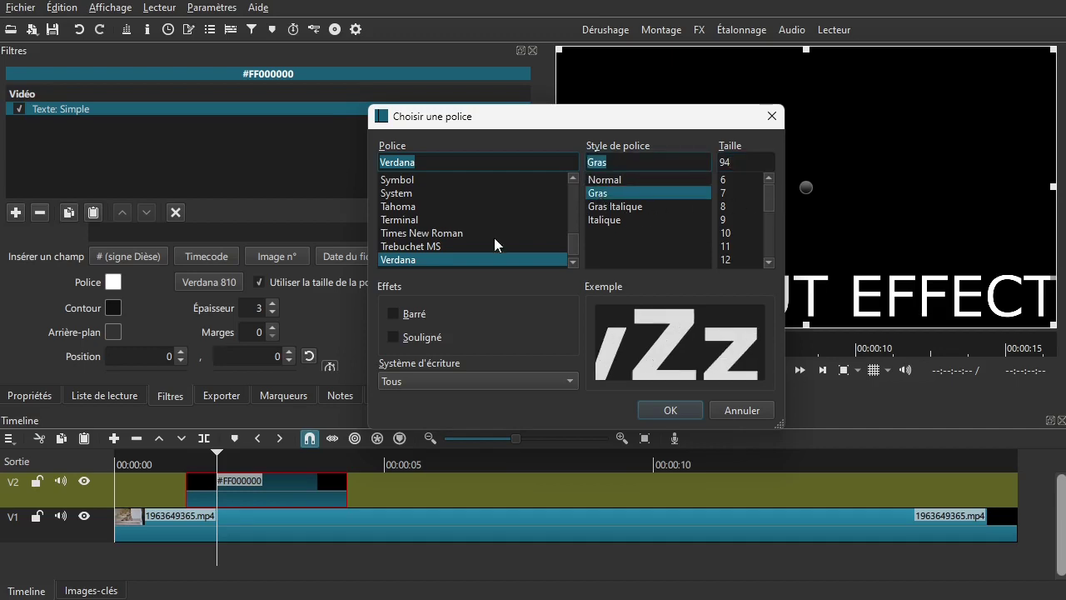
click(679, 410)
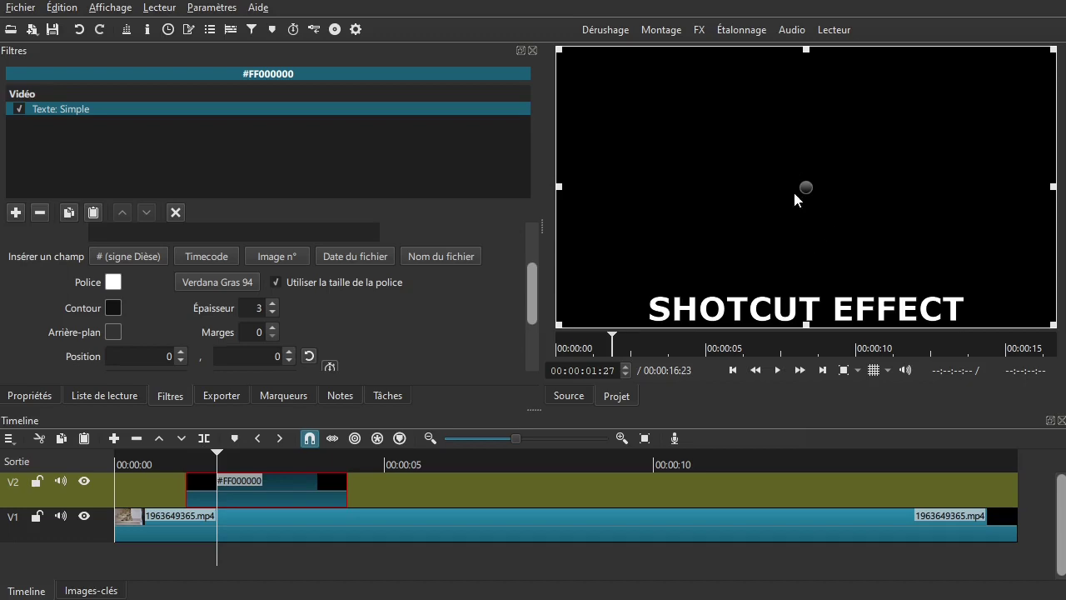
Align the text vertically to the middle (Milieu) and set its outline thickness to 0.
drag(528, 275, 530, 315)
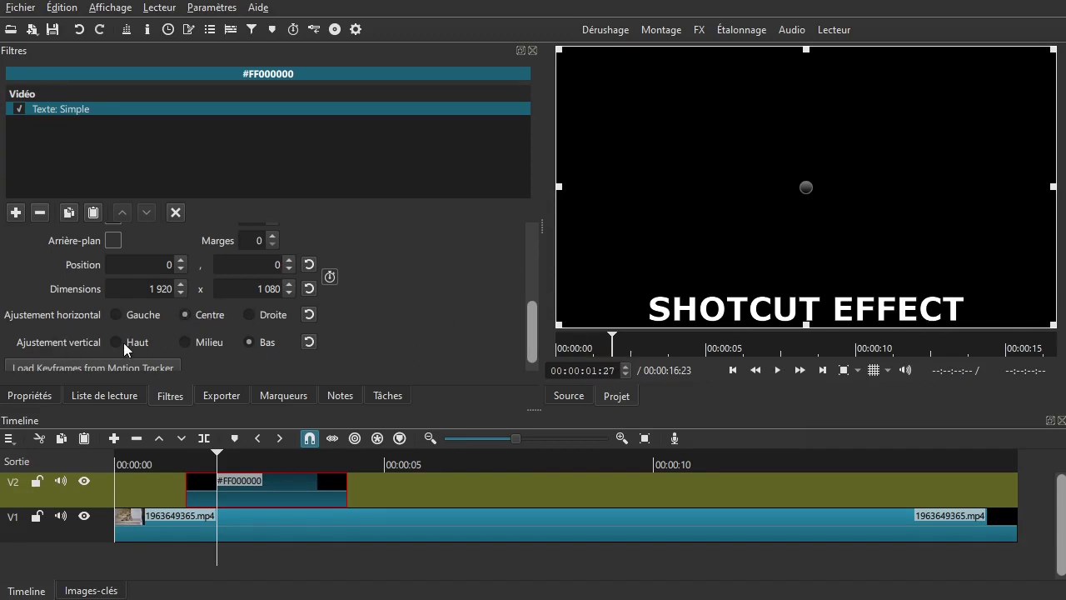
click(205, 342)
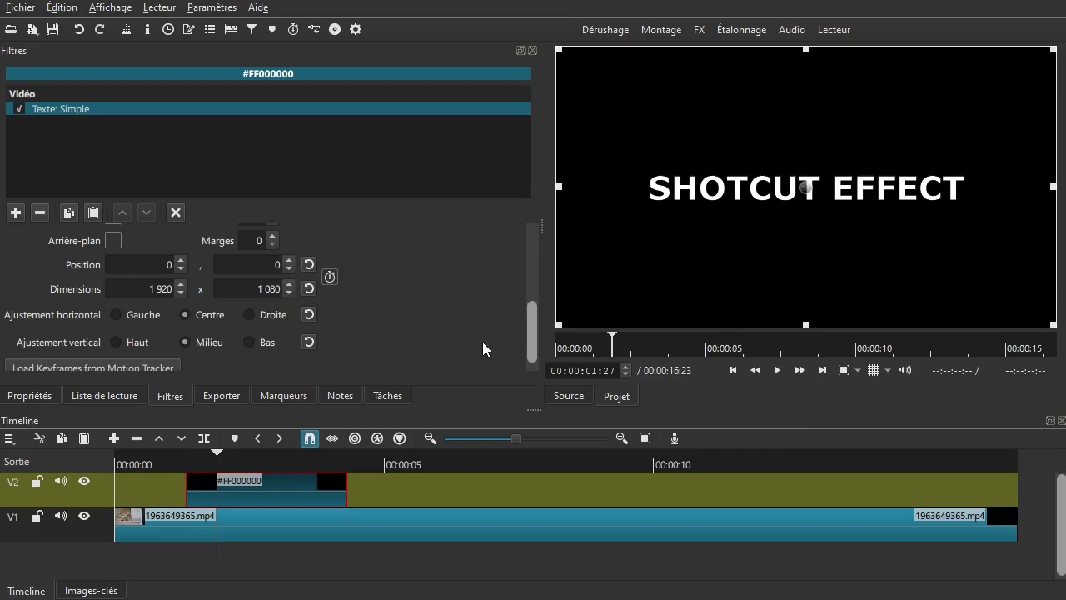
drag(527, 338, 541, 296)
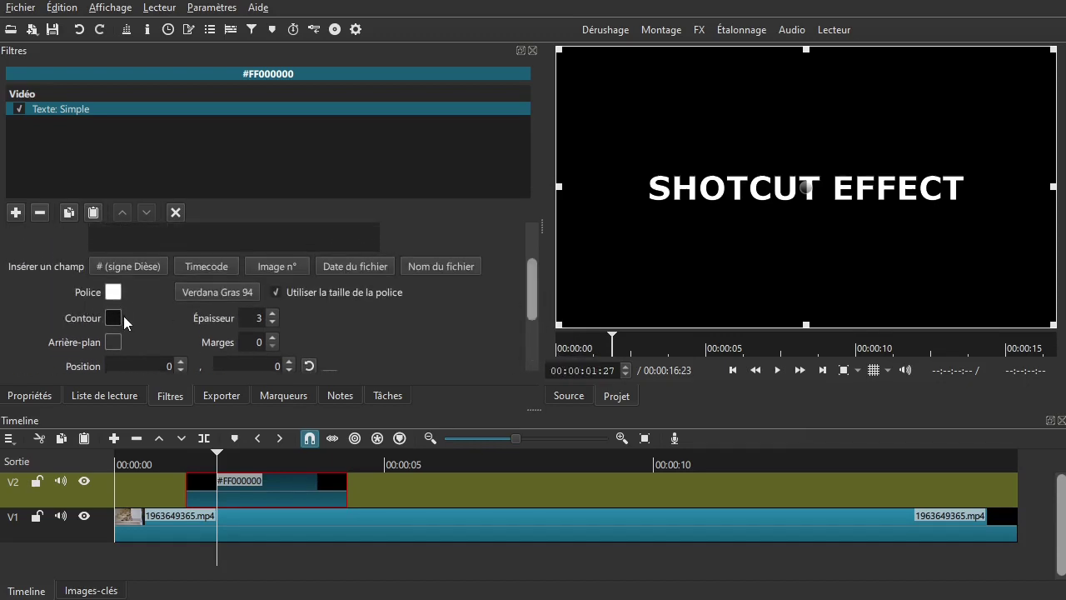
click(270, 323)
click(270, 323)
click(271, 324)
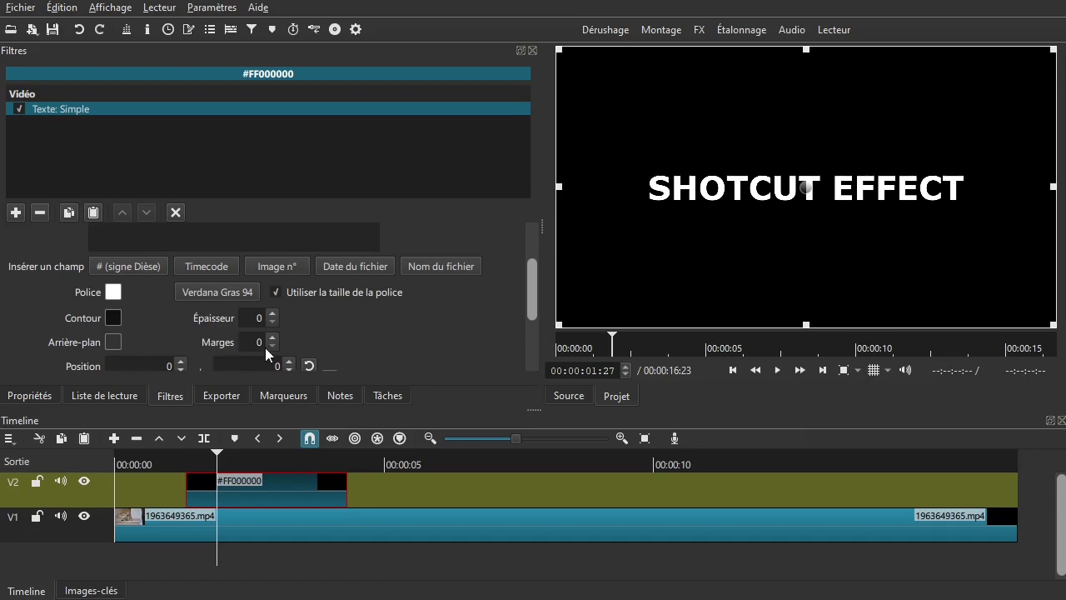
Search the filters for "recad" and add the Recadrer: Rectangle filter to the black clip on track V2.
drag(530, 284, 530, 318)
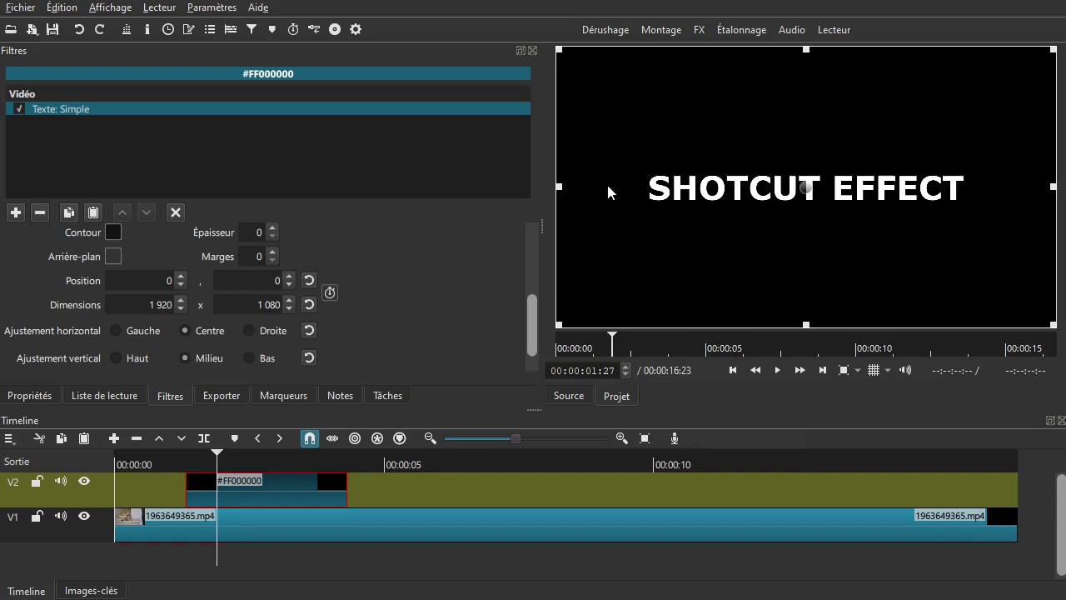
click(15, 211)
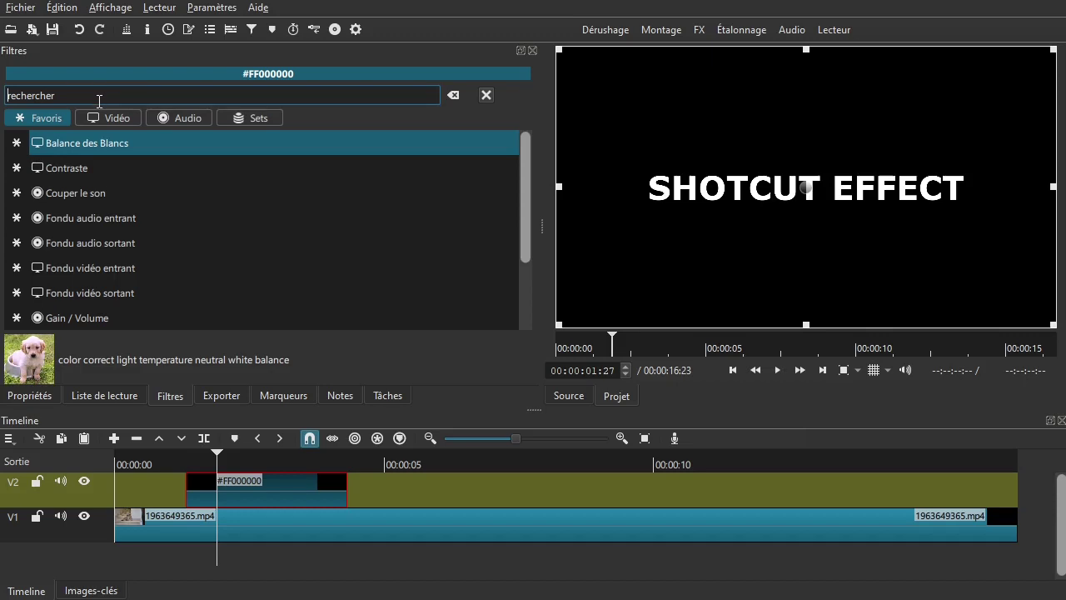
text(recad)
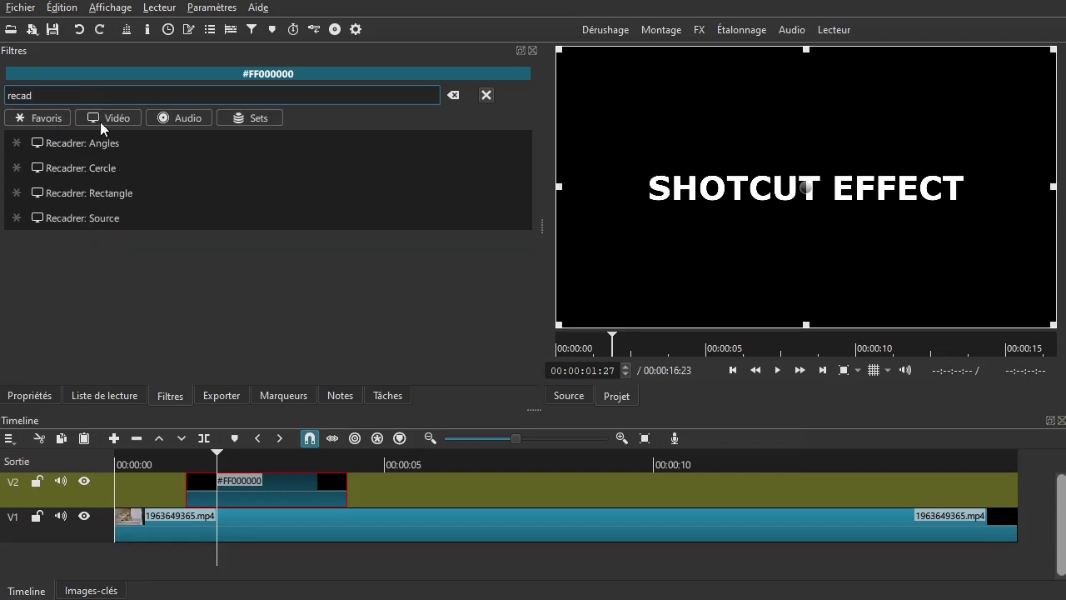
click(107, 196)
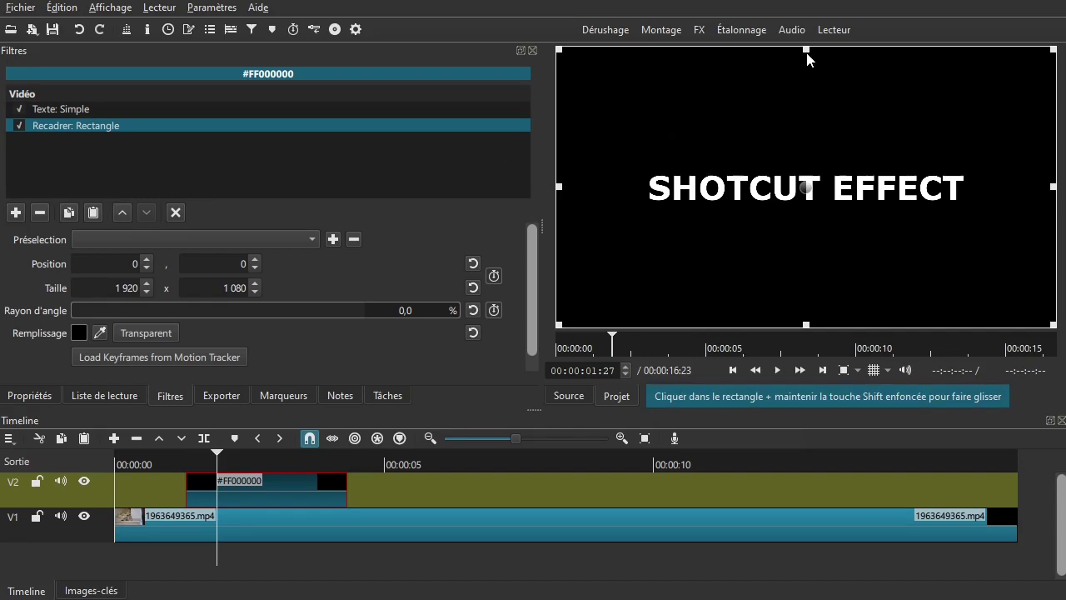
Shrink the crop rectangle tightly around the SHOTCUT EFFECT text, to about 1289 x 175 at position 312, 449.
drag(806, 51, 806, 71)
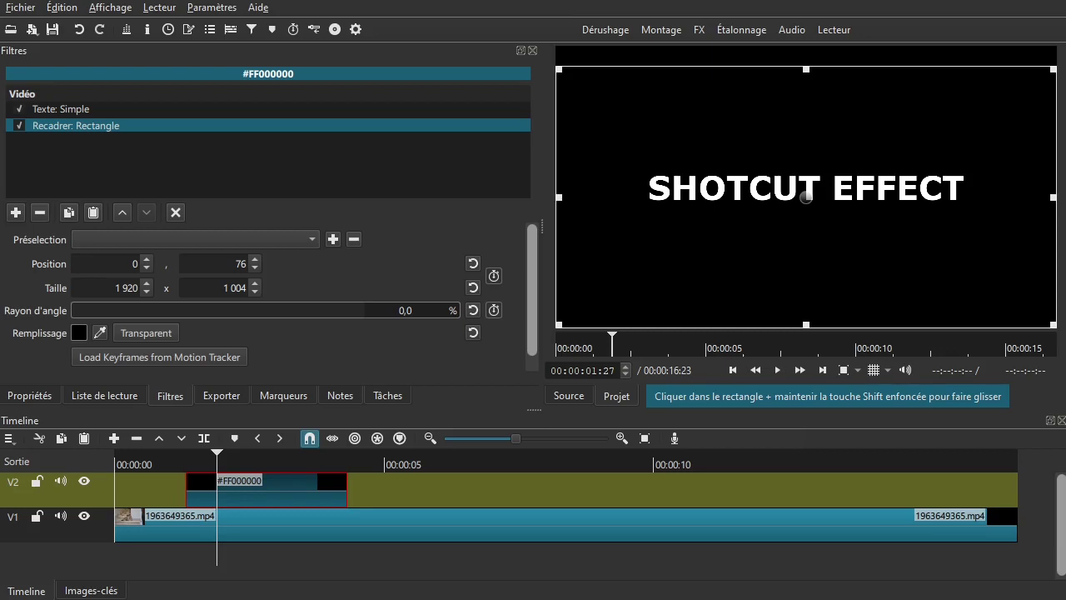
drag(810, 74, 829, 179)
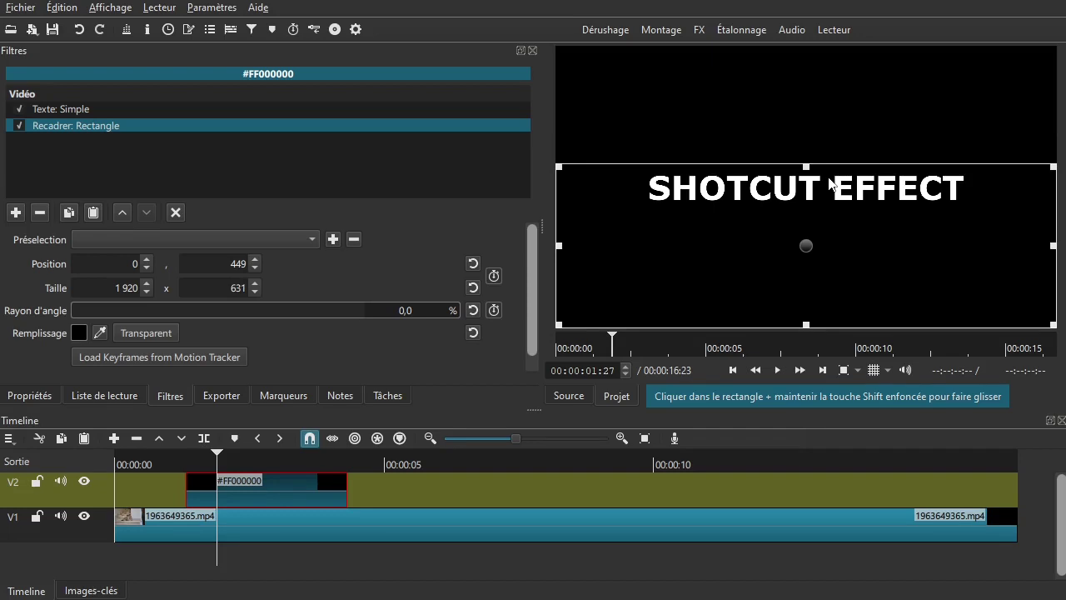
drag(807, 324, 843, 205)
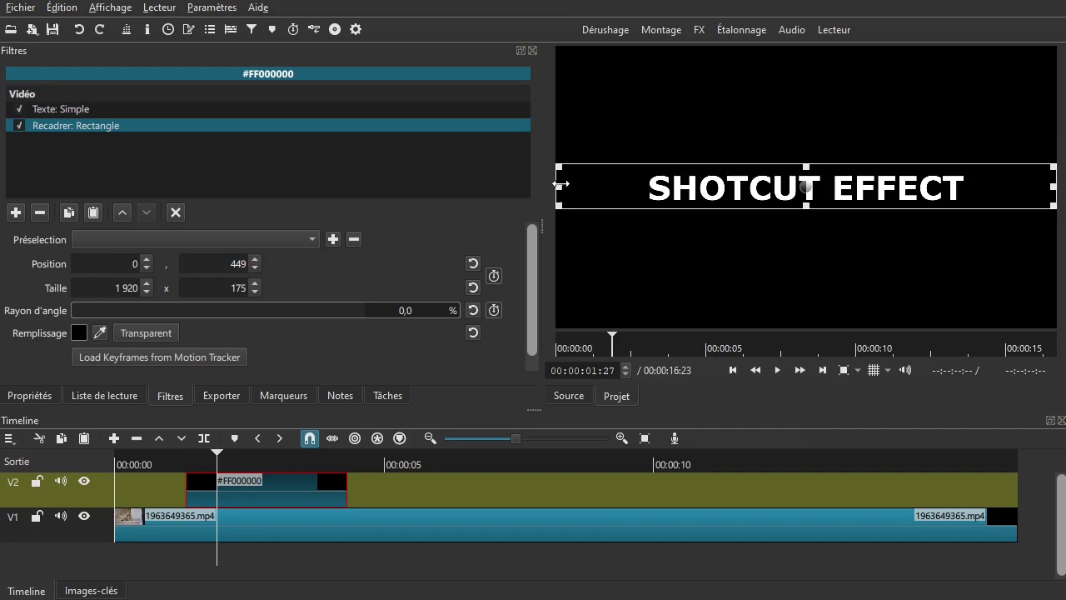
drag(561, 184, 649, 198)
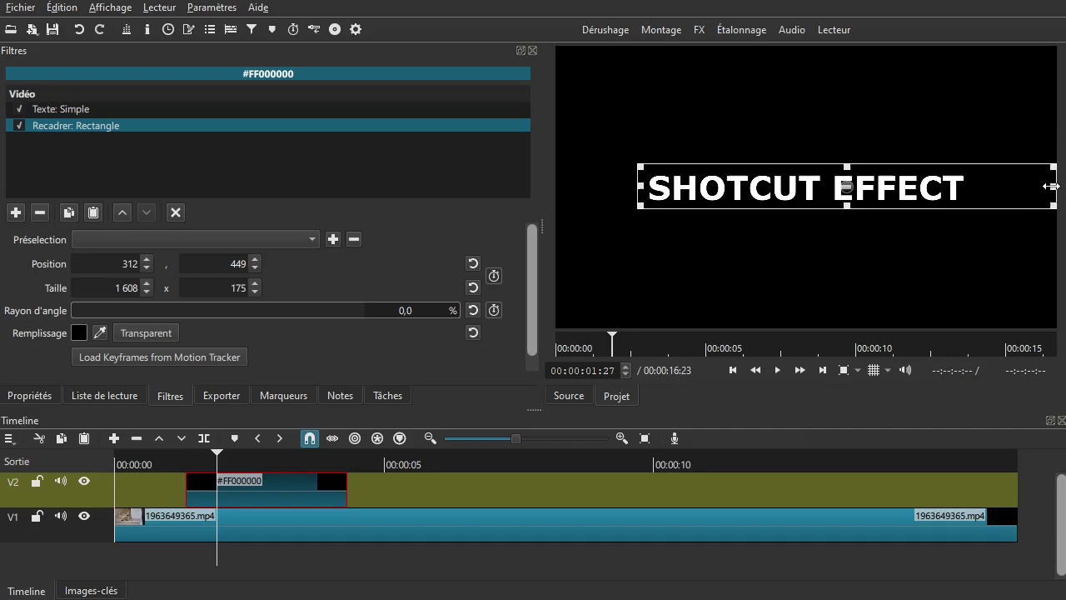
drag(1051, 186, 958, 190)
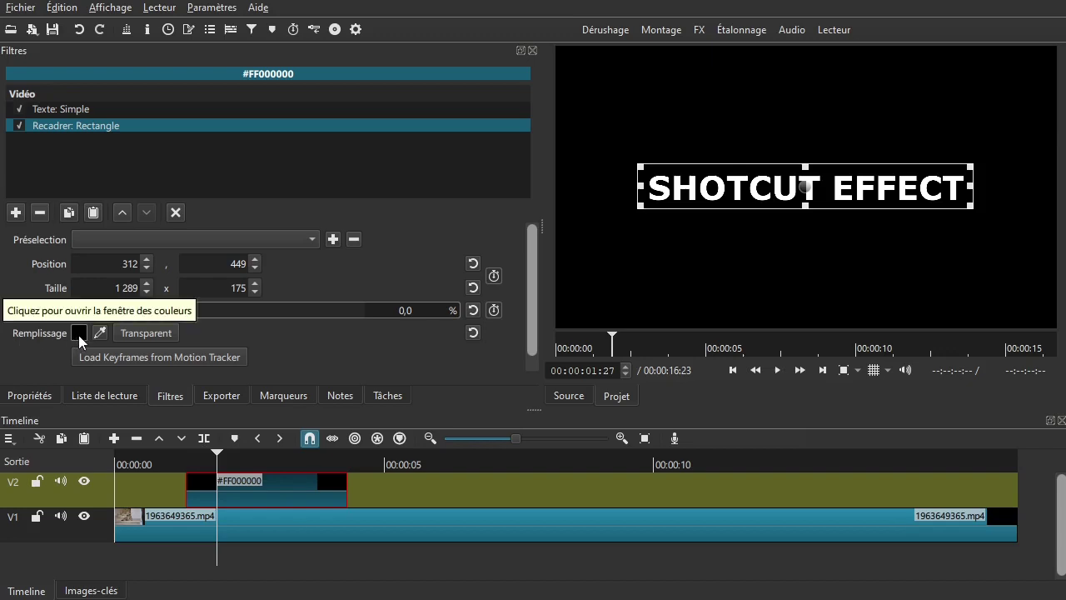
Make the crop filter's fill transparent and lower the rectangle's upper edge slightly, giving a height of about 162 at vertical position 462.
click(130, 332)
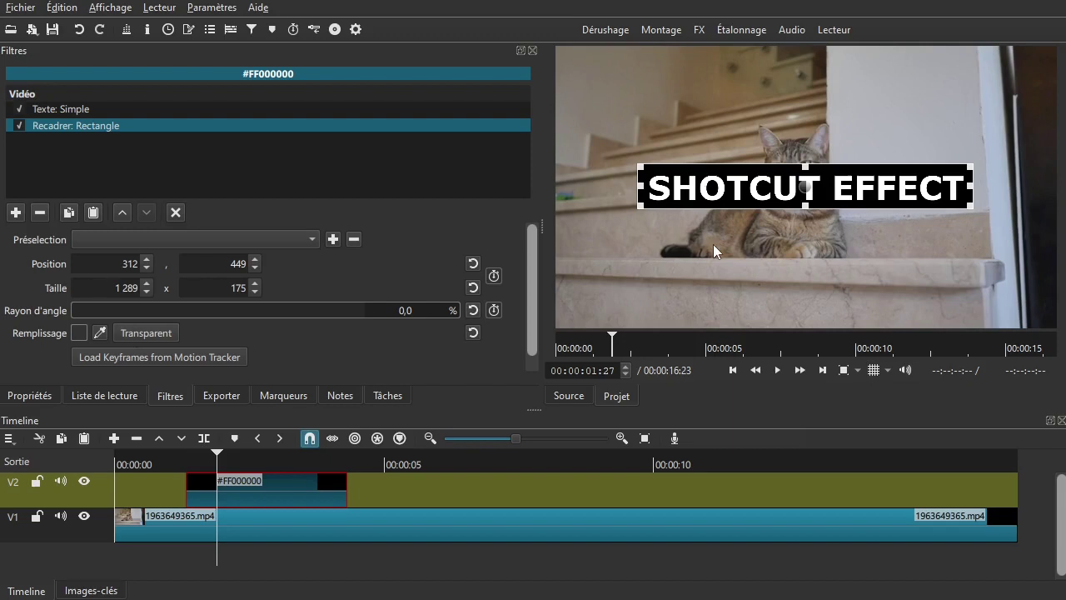
click(176, 214)
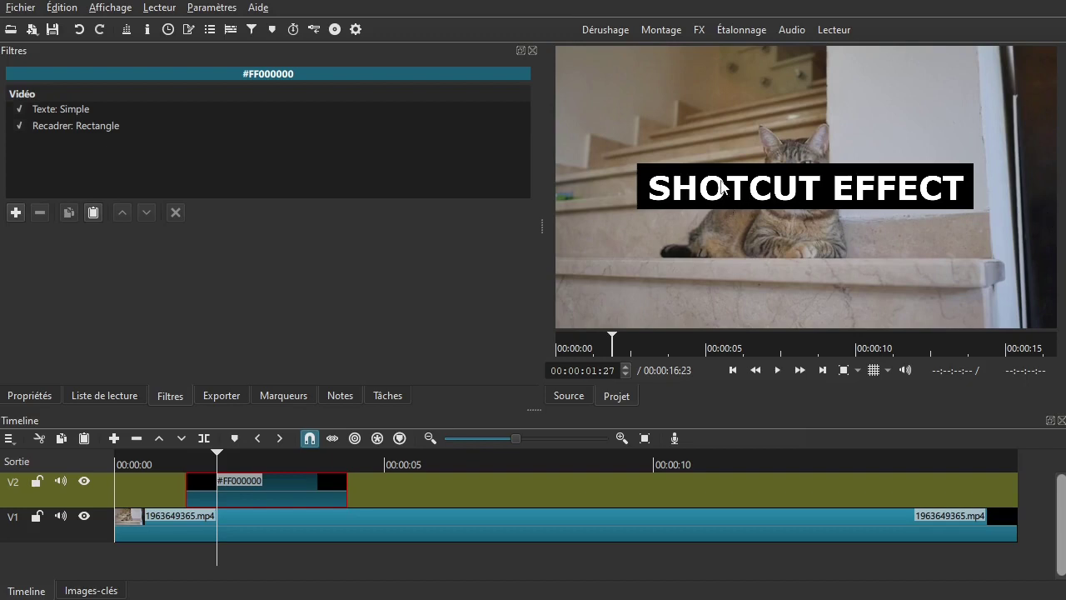
click(57, 126)
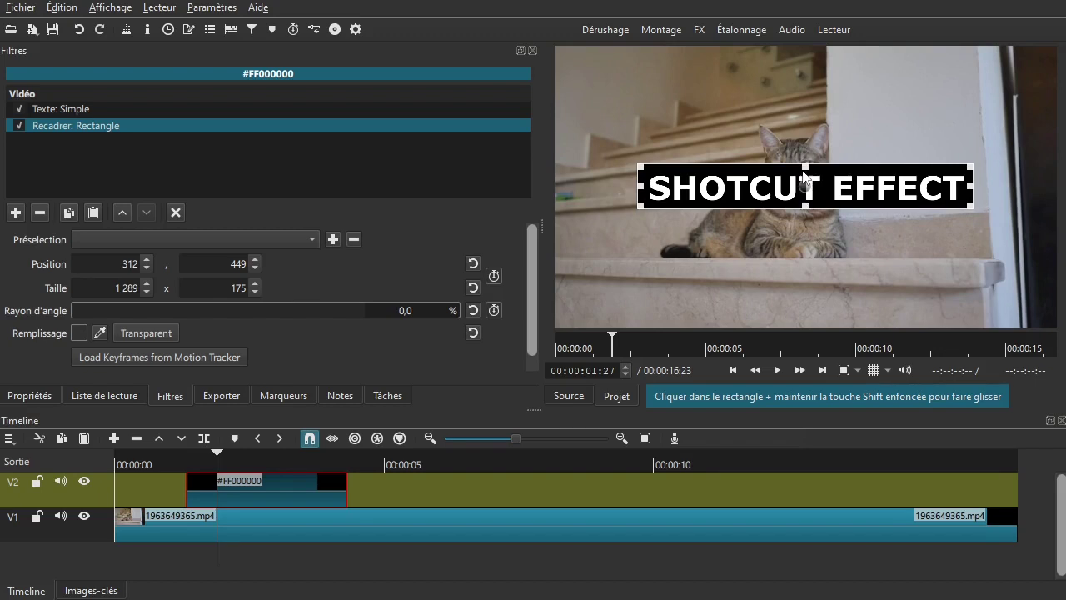
drag(805, 164, 808, 166)
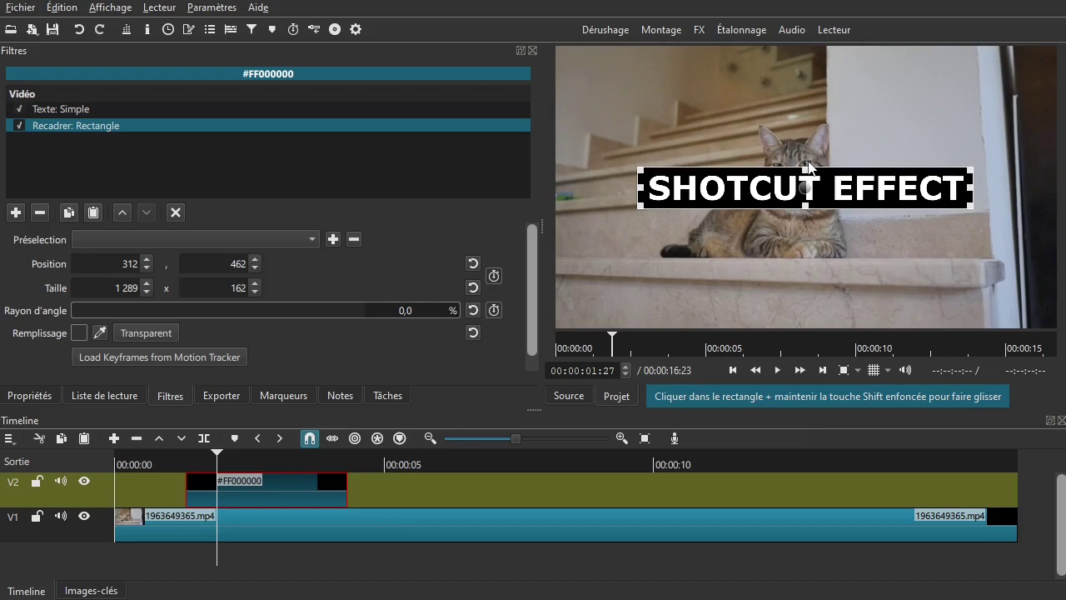
click(176, 213)
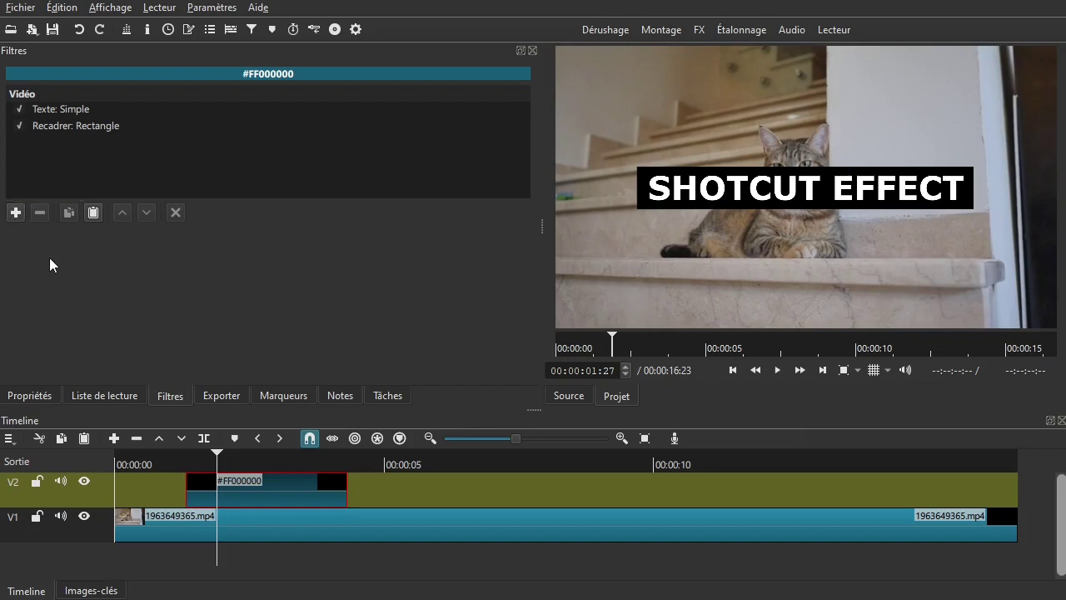
Search the filters for "inver", add Inverser les couleurs to the black clip, and switch it off and on to compare.
click(15, 213)
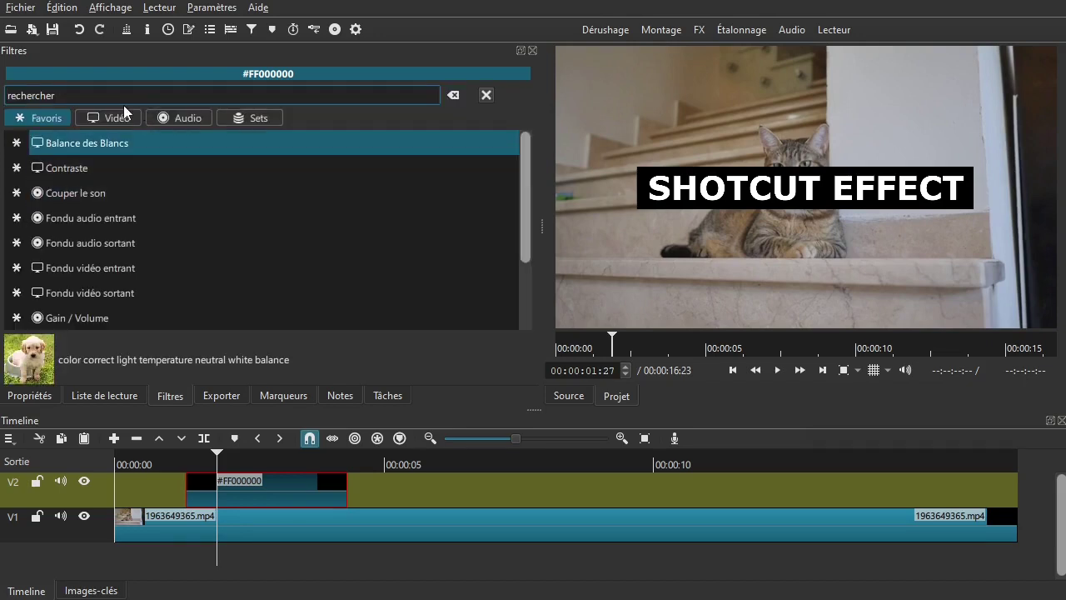
text(nega)
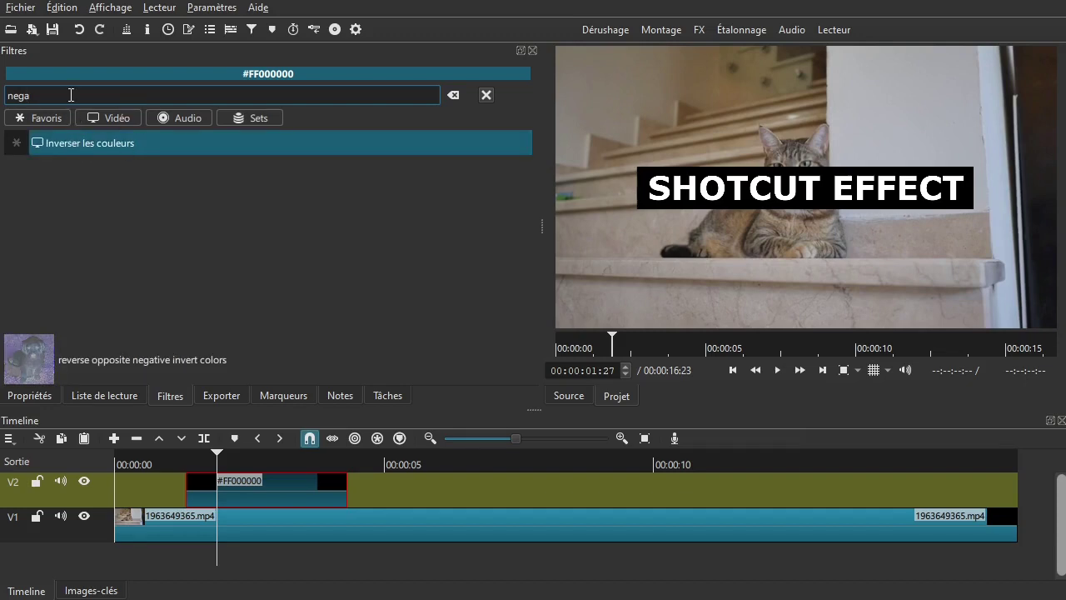
key(BackSpace)
key(BackSpace)
key(BackSpace)
key(BackSpace)
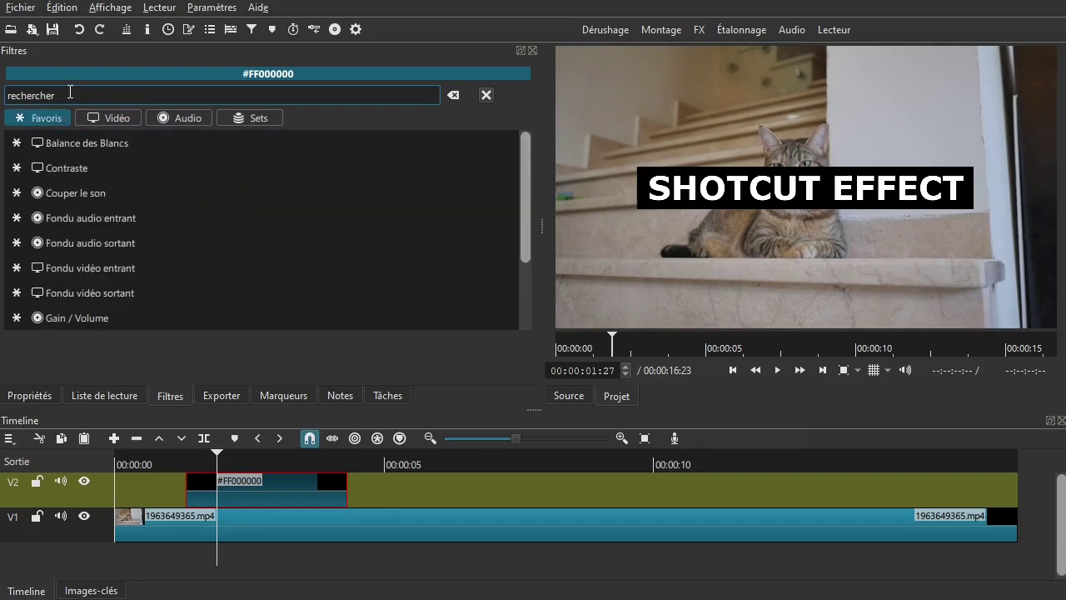
text(ine)
key(BackSpace)
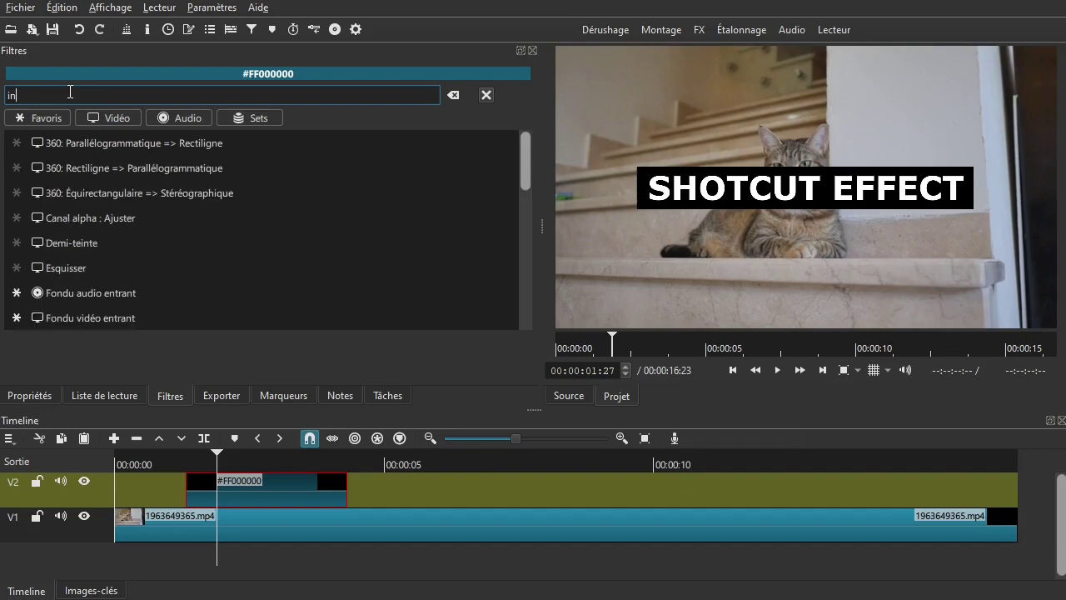
text(ver)
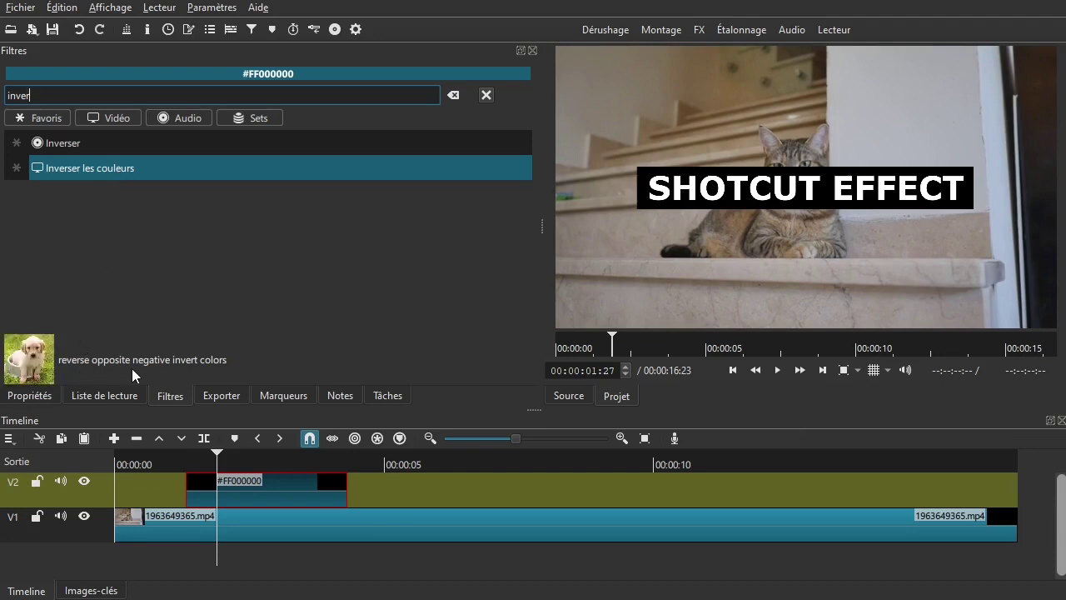
click(80, 171)
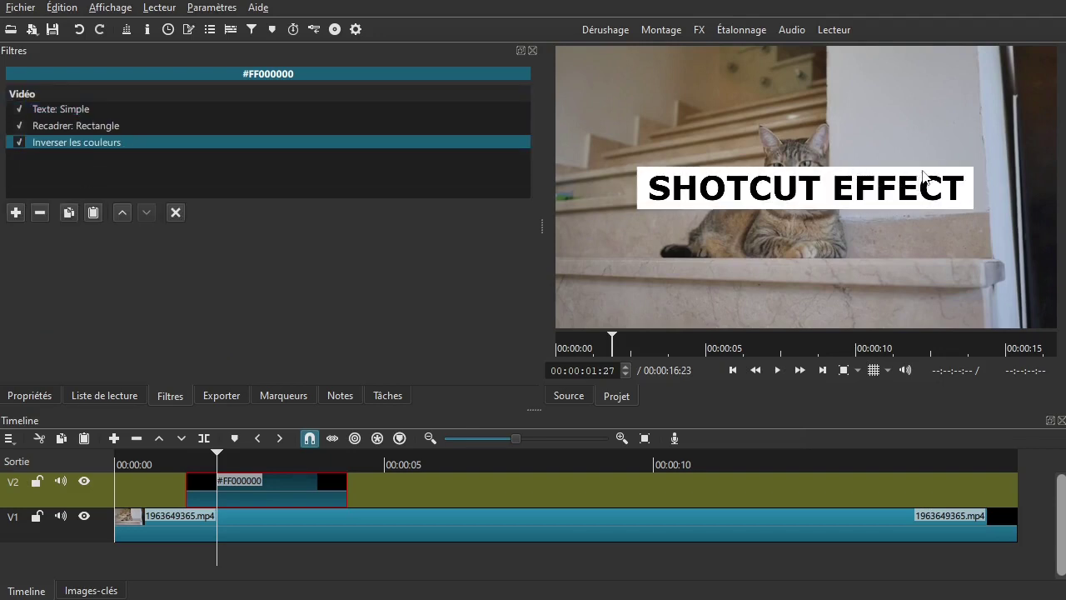
click(21, 141)
click(22, 142)
Search the filters for "form", add Masque: Forme Simple and move it above Inverser les couleurs in the filter order.
click(15, 214)
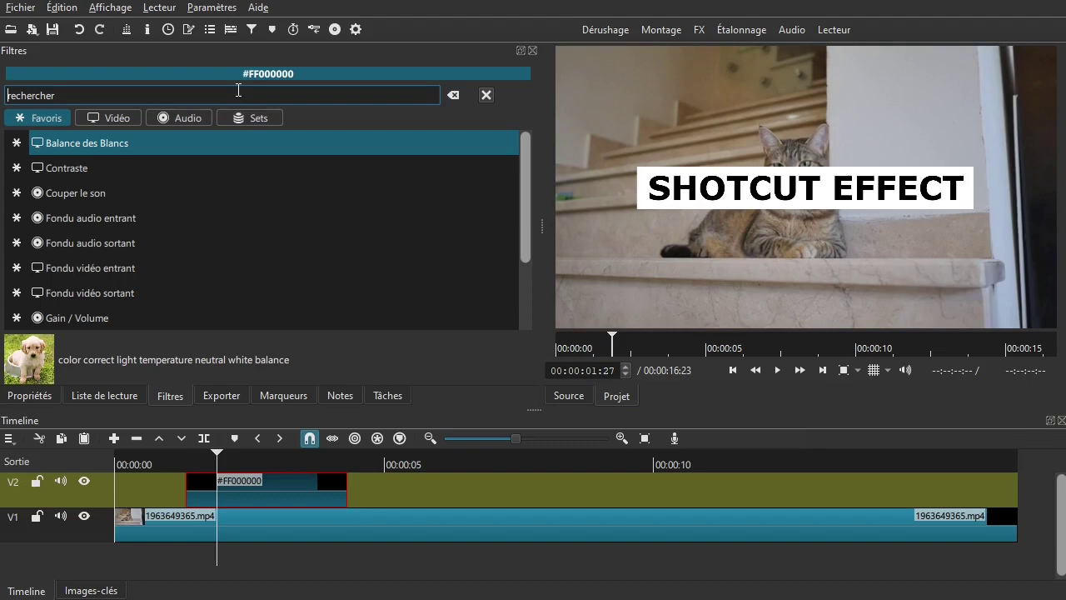
text(form)
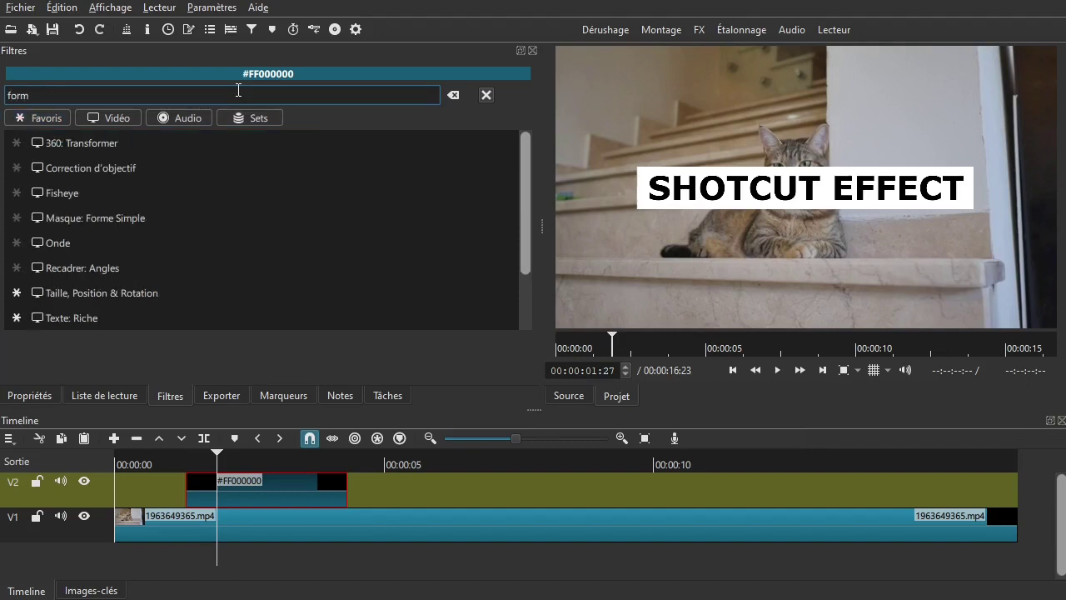
click(119, 219)
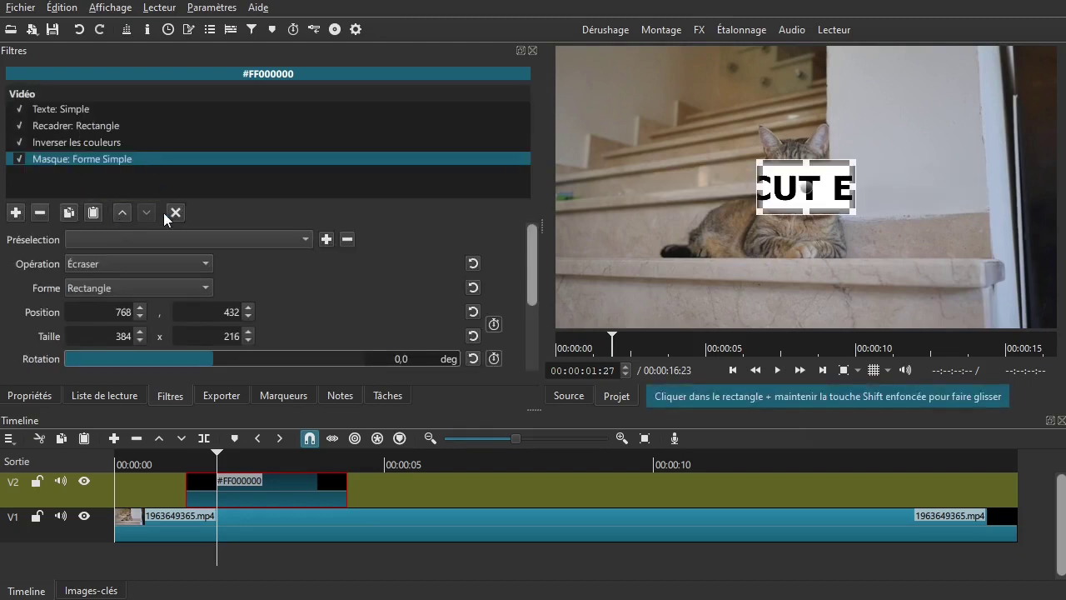
click(119, 213)
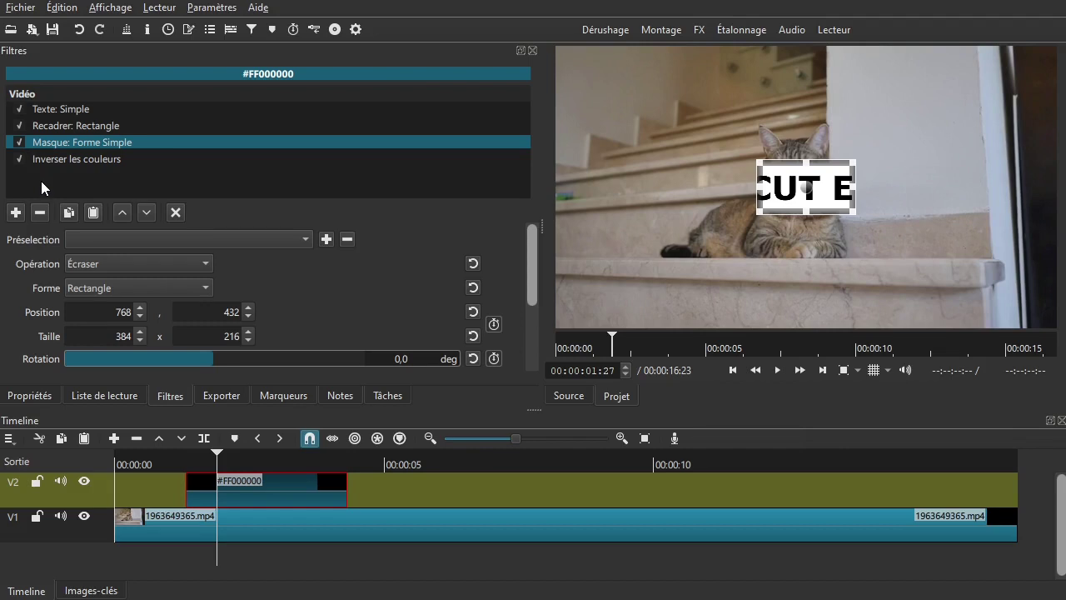
Search the filters for "app" and add the Masque: Appliquer filter at the end of the filter list.
click(16, 213)
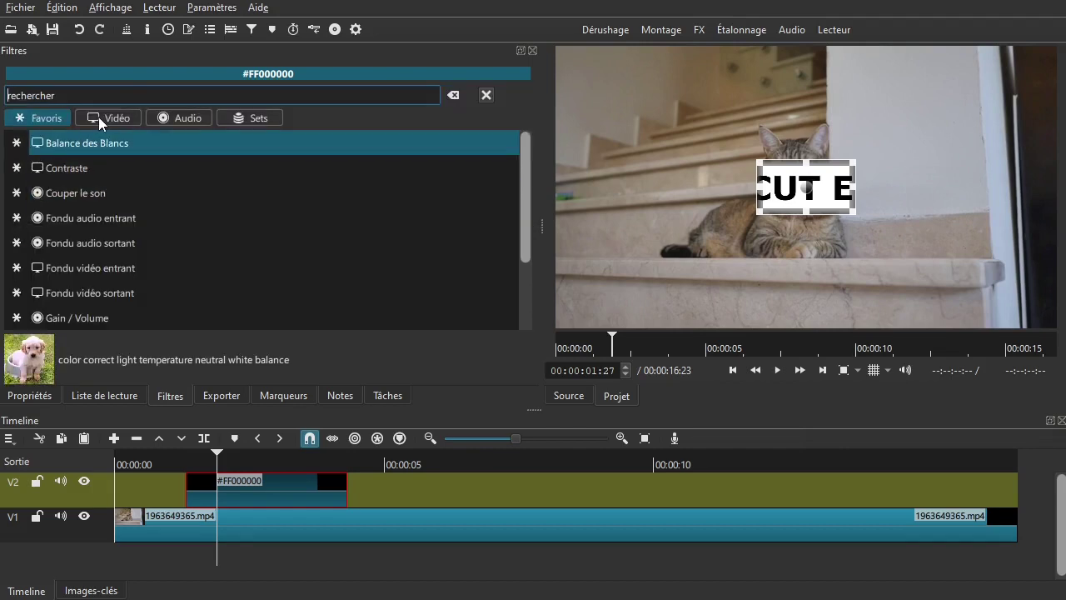
text(app)
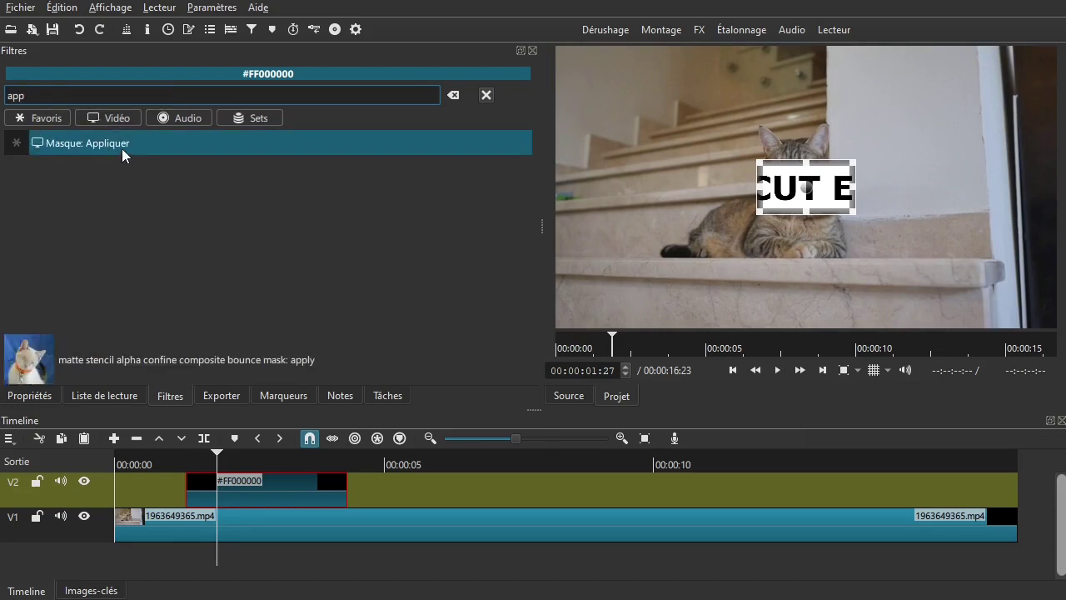
click(122, 148)
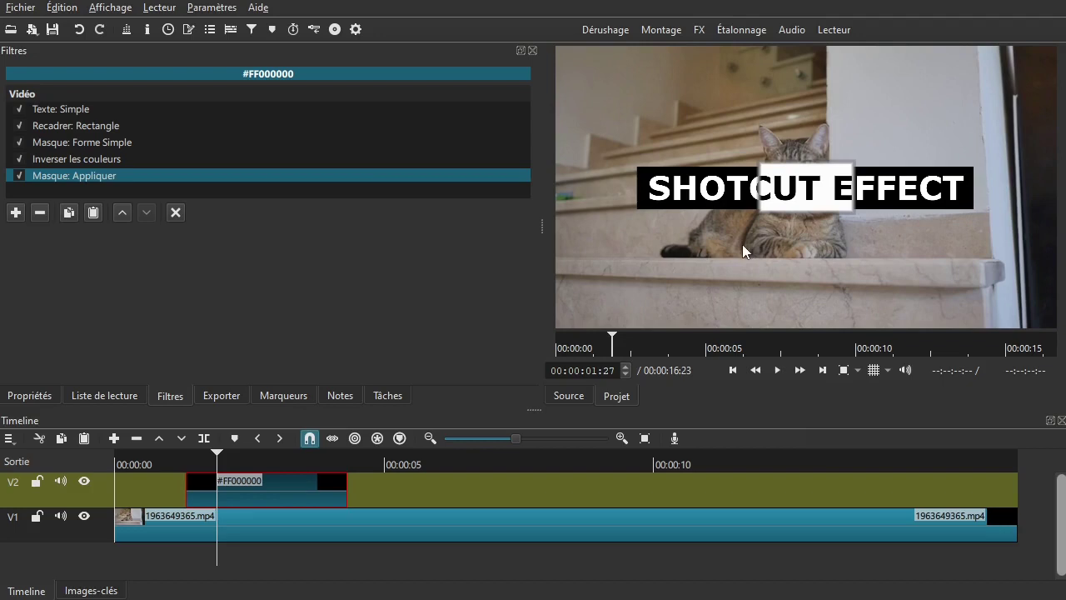
Enlarge the Masque: Forme Simple rectangle vertically to about 384 x 461 and move it over the text to about 634, 276.
click(67, 110)
click(84, 125)
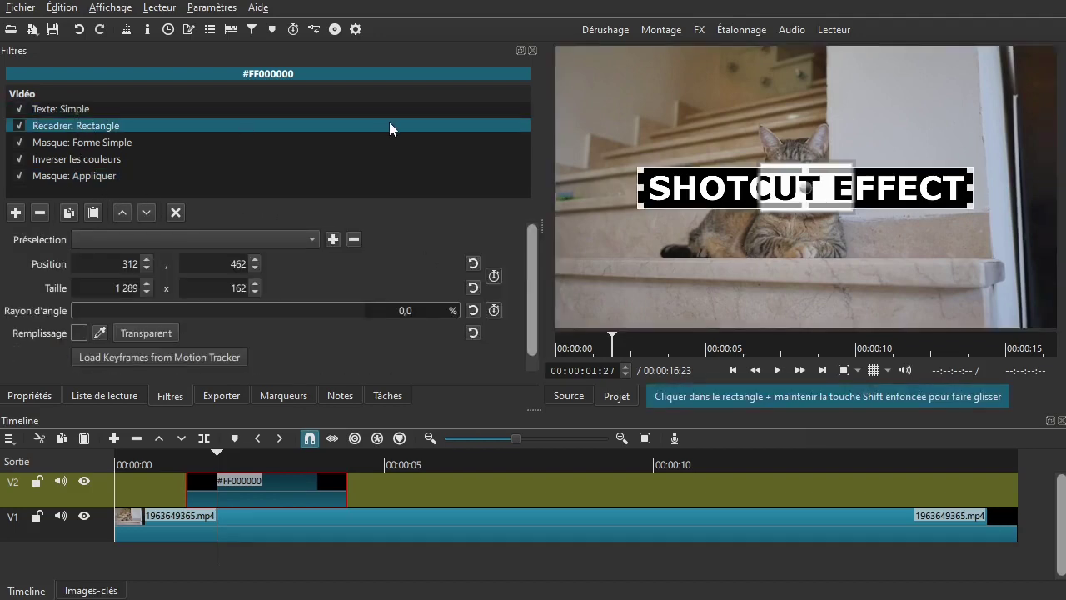
click(86, 141)
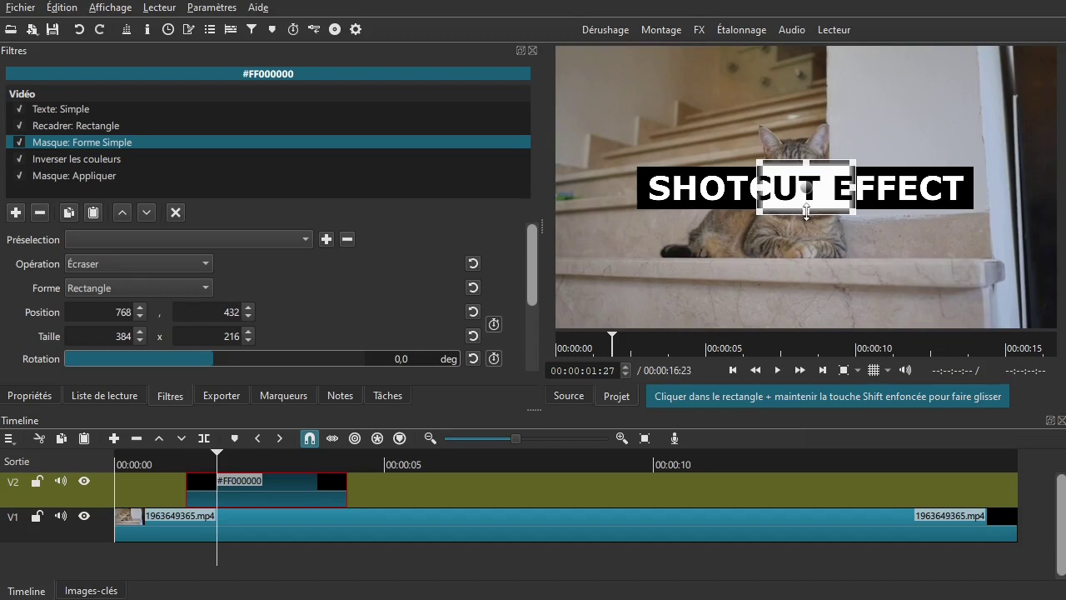
drag(809, 213, 808, 253)
drag(806, 160, 812, 127)
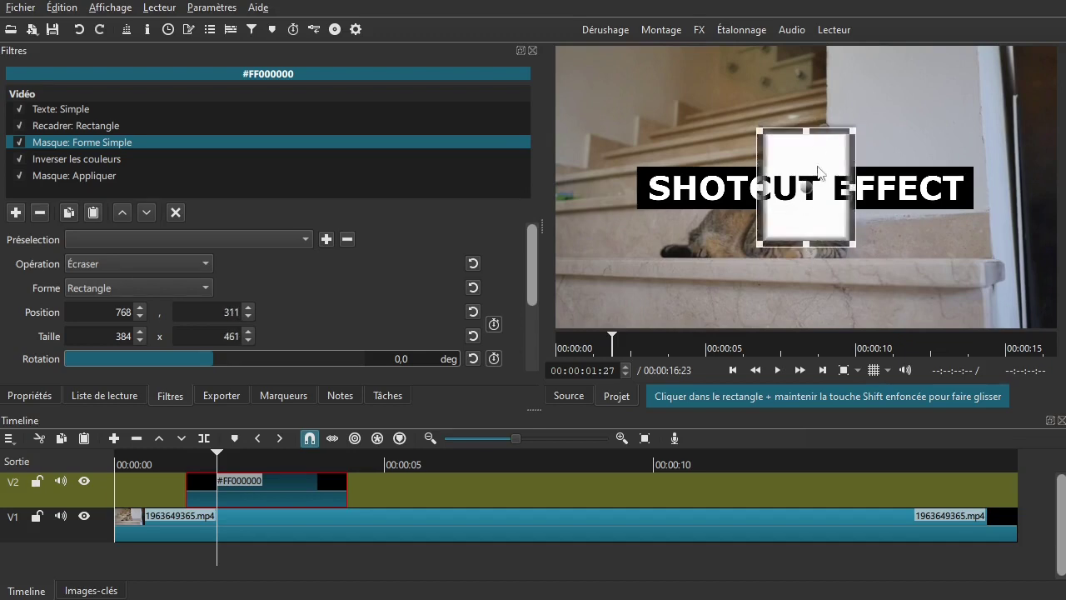
drag(809, 196, 785, 185)
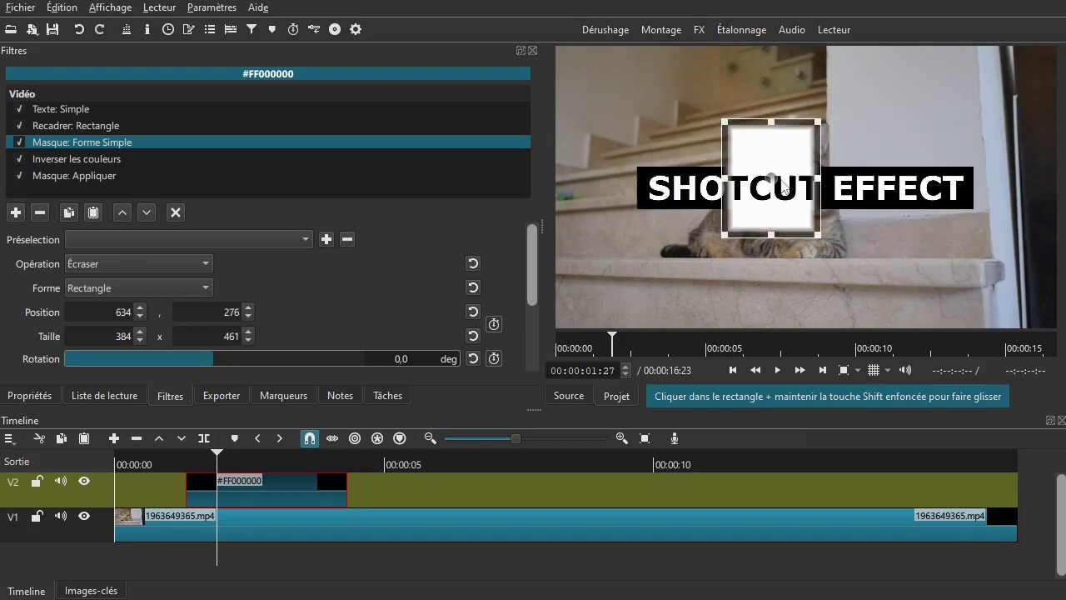
click(177, 215)
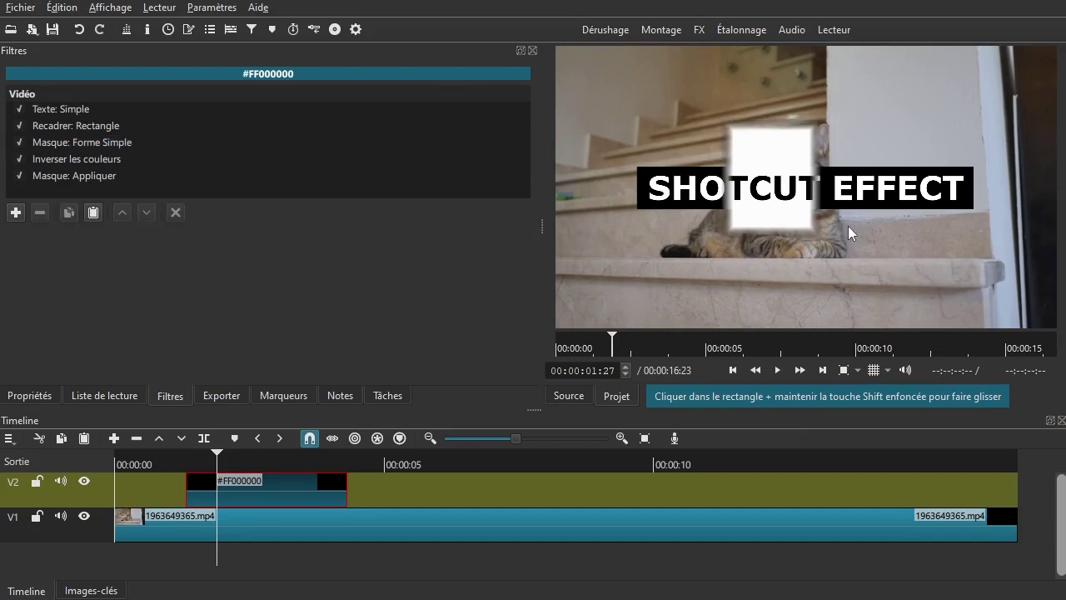
Set the Progressivité of the Masque: Forme Simple filter to 0 % for hard mask edges.
click(79, 144)
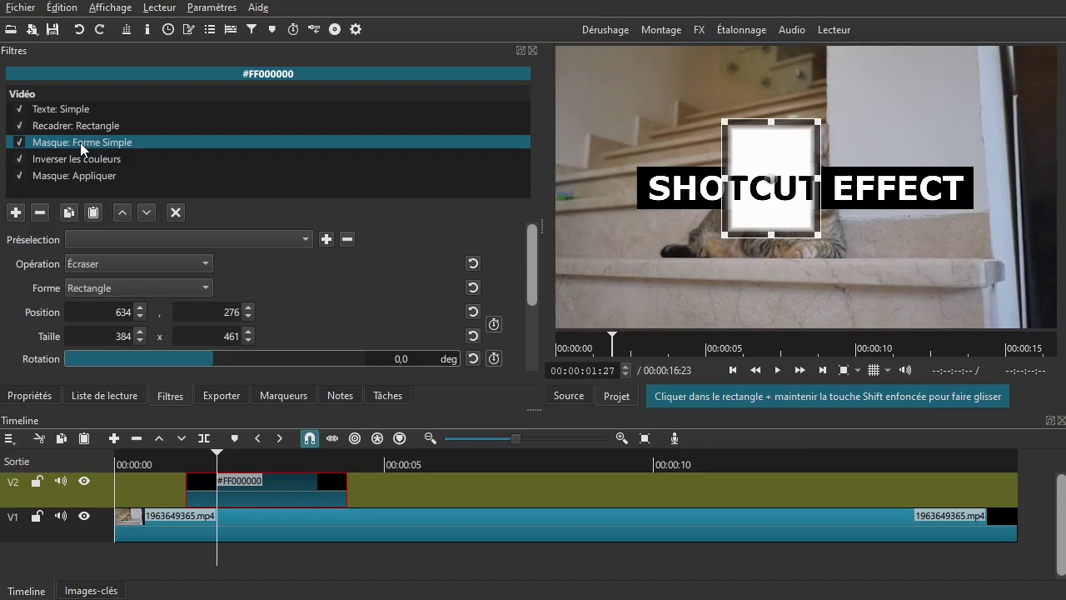
drag(533, 259, 532, 304)
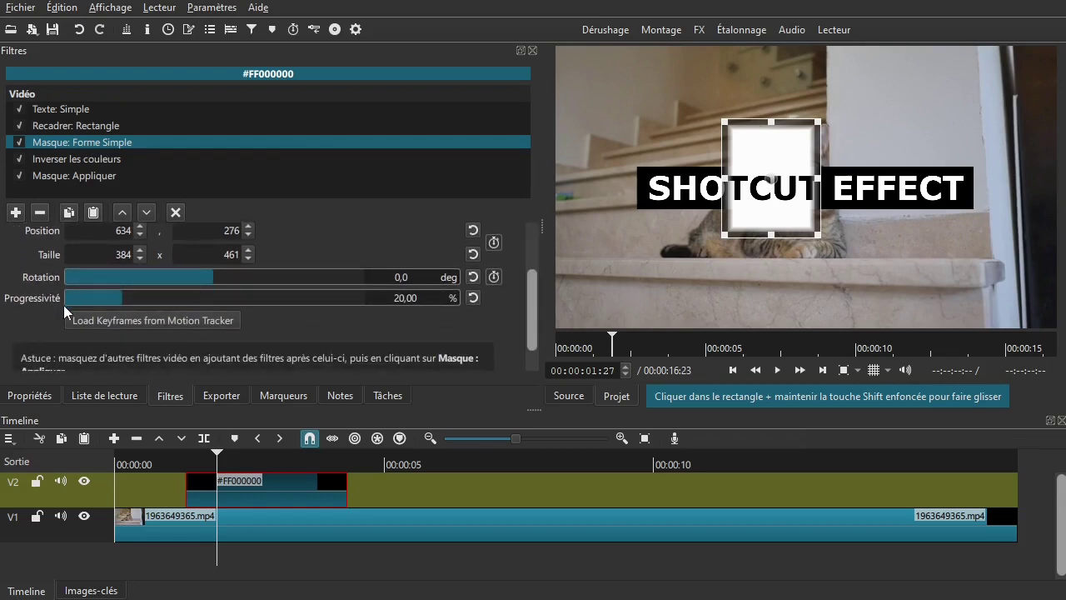
drag(116, 300, 63, 302)
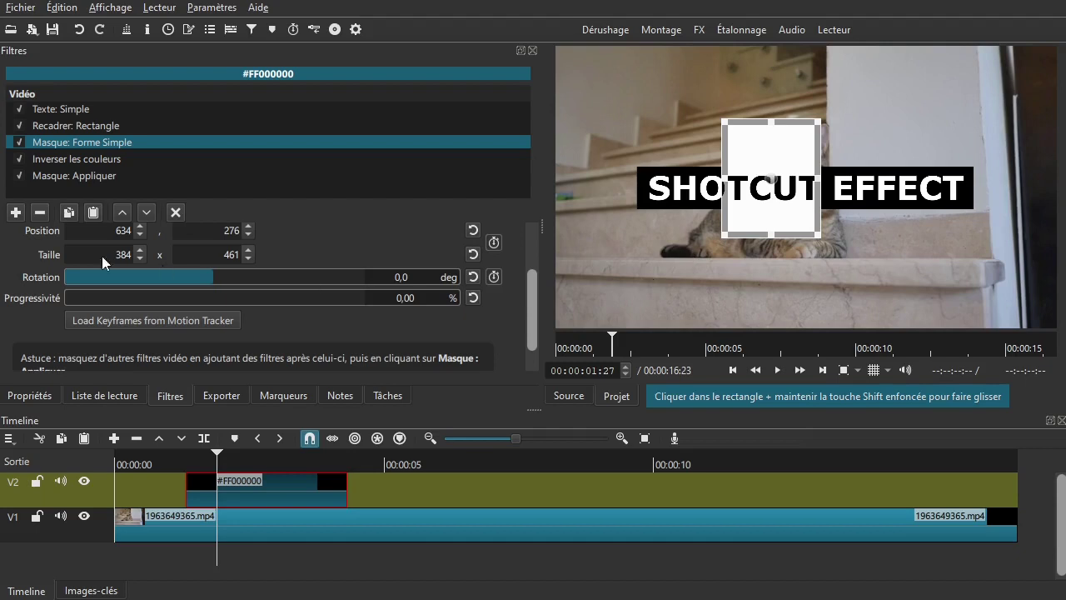
Check the inverted text without the mask outline, reselect Masque: Forme Simple and move its rectangle to about 554, 301.
click(175, 211)
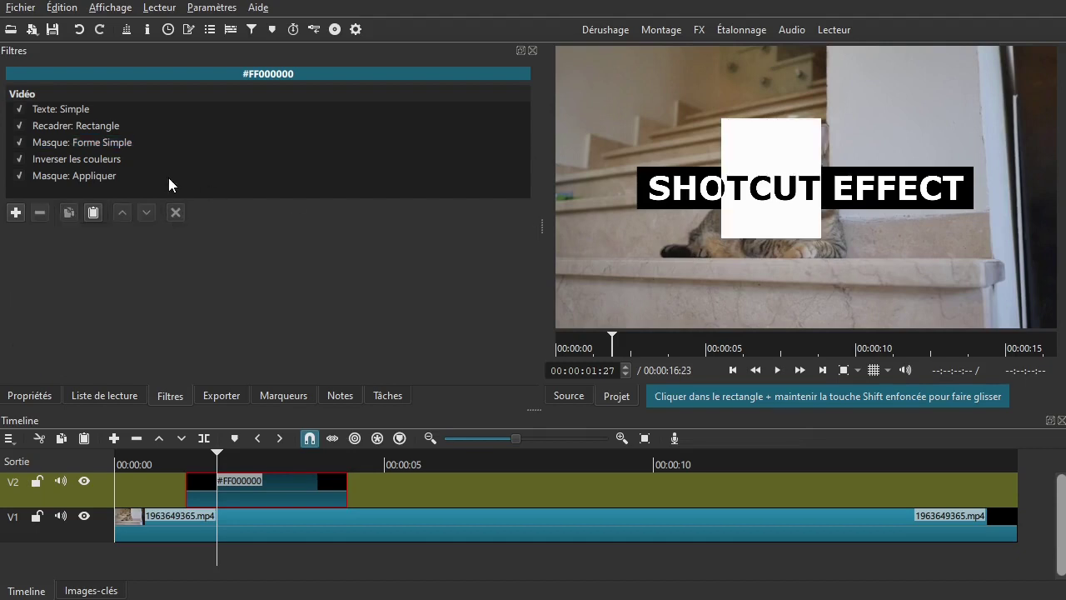
click(88, 177)
click(88, 143)
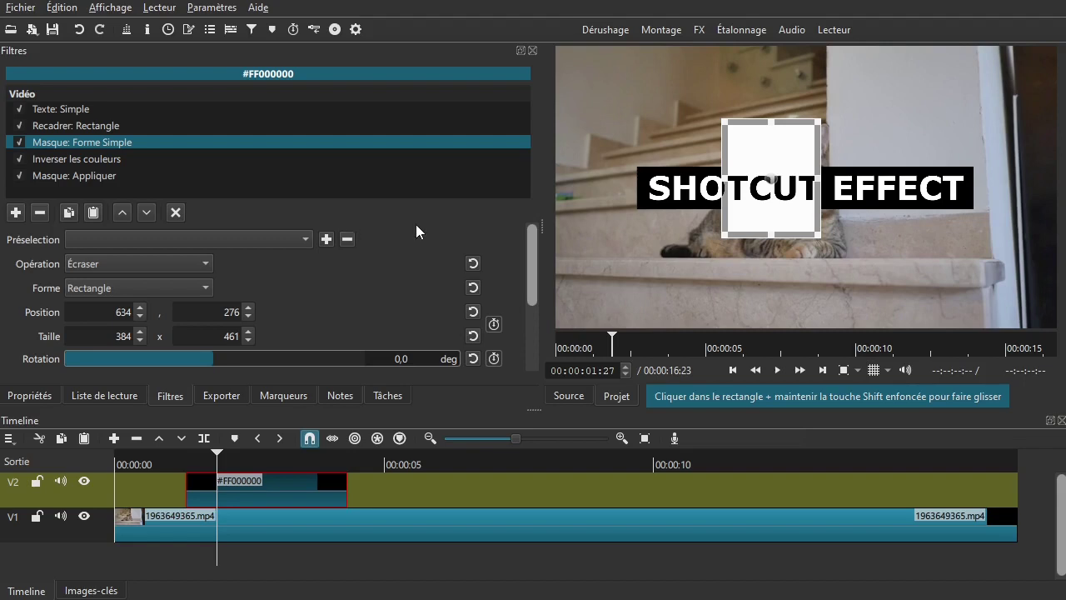
drag(768, 189, 751, 208)
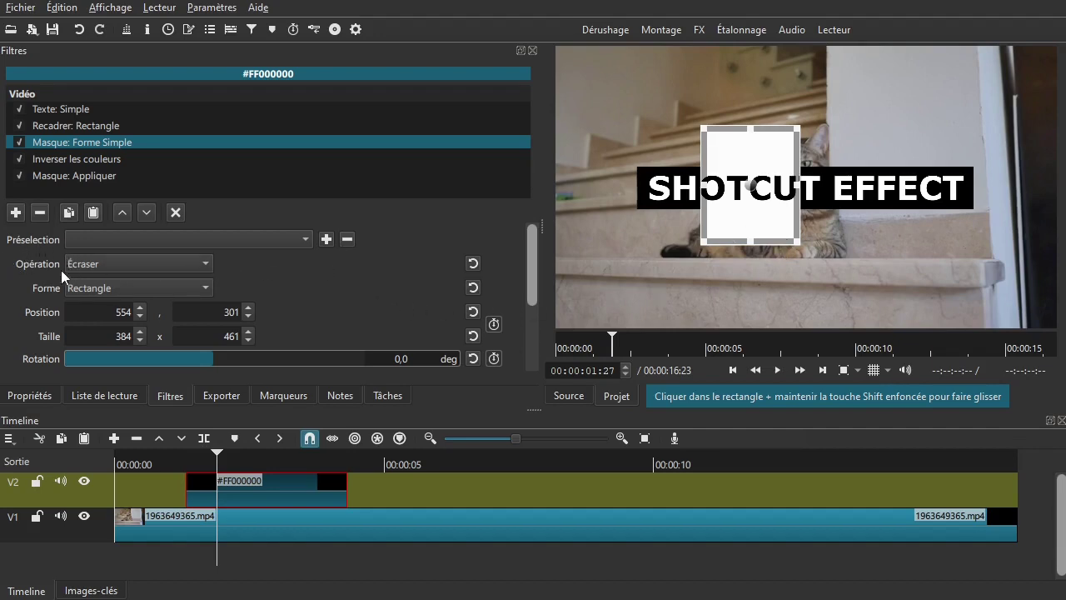
Try the Maximum and Minimum operations for the simple shape mask and move its rectangle to about 656, 314.
click(190, 264)
click(183, 290)
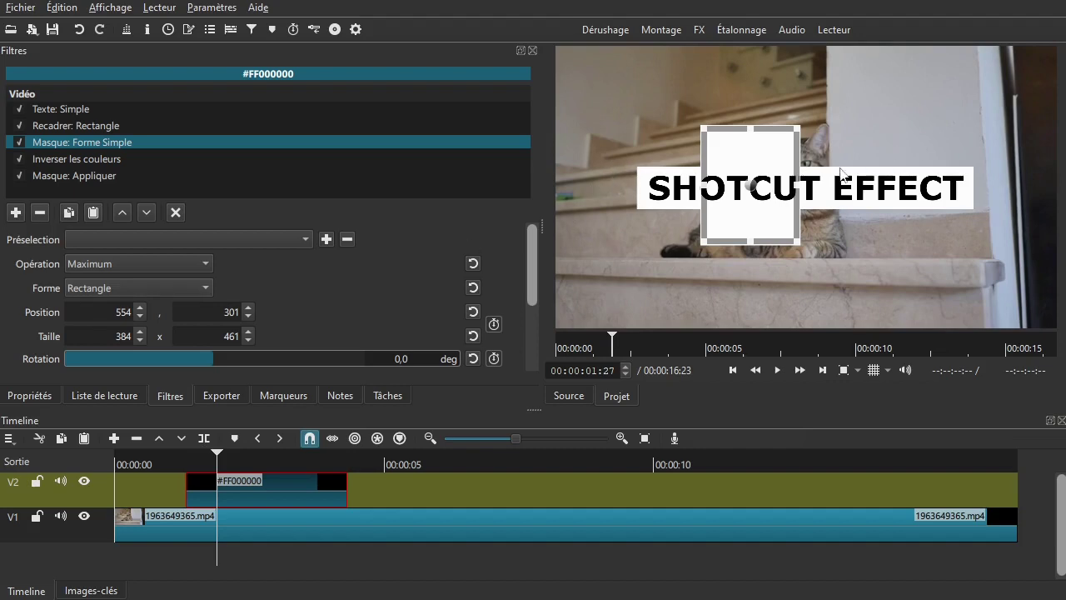
click(150, 273)
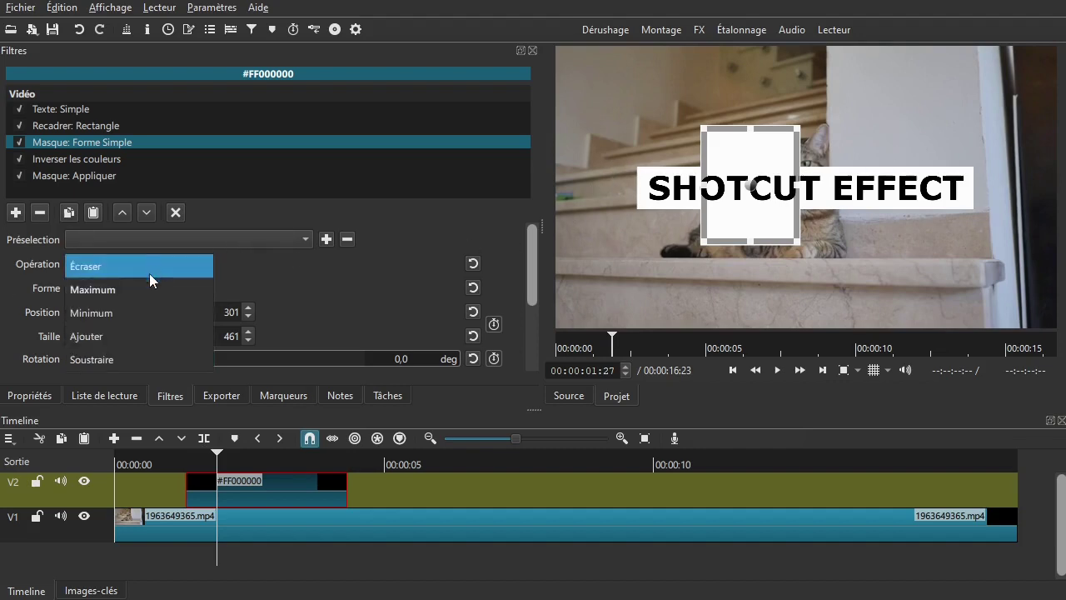
click(125, 309)
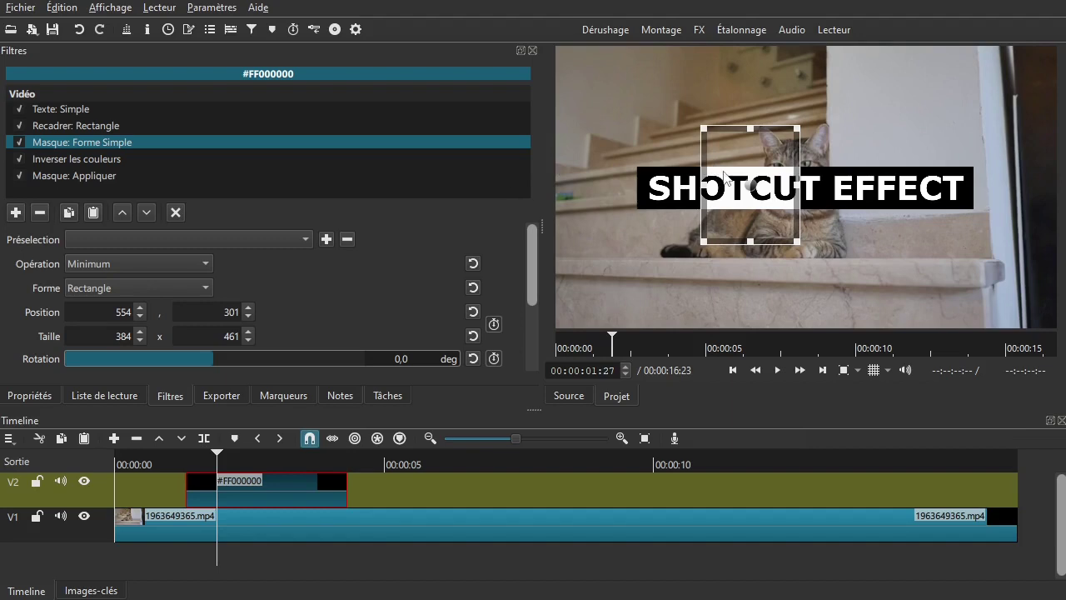
drag(747, 184, 766, 195)
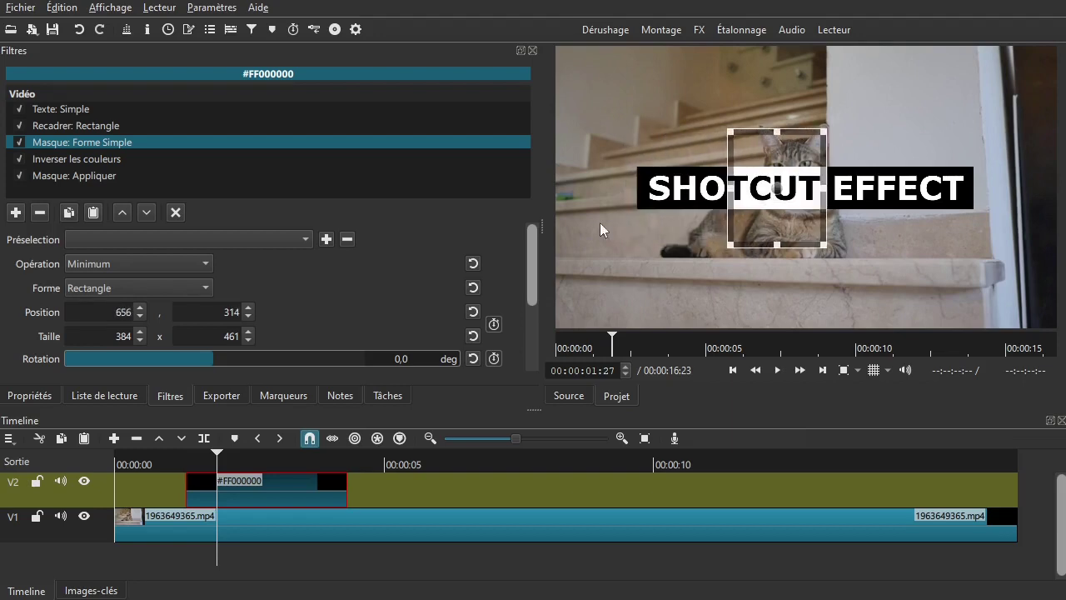
Try the Ajouter and Soustraire operations for the mask and reshape its rectangle to about 209 x 461 at 637, 340.
click(177, 267)
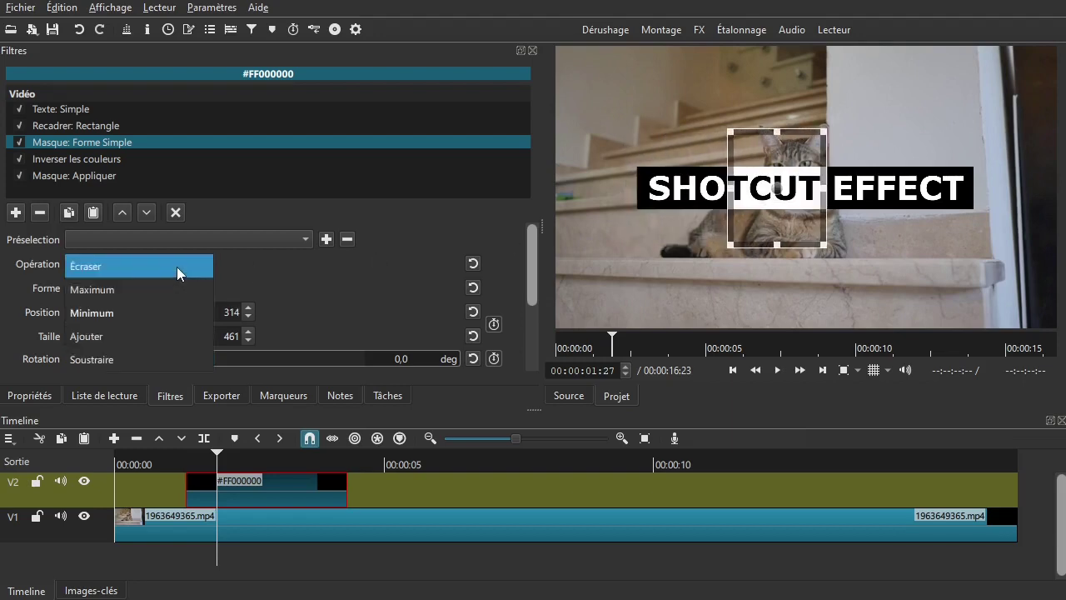
click(156, 331)
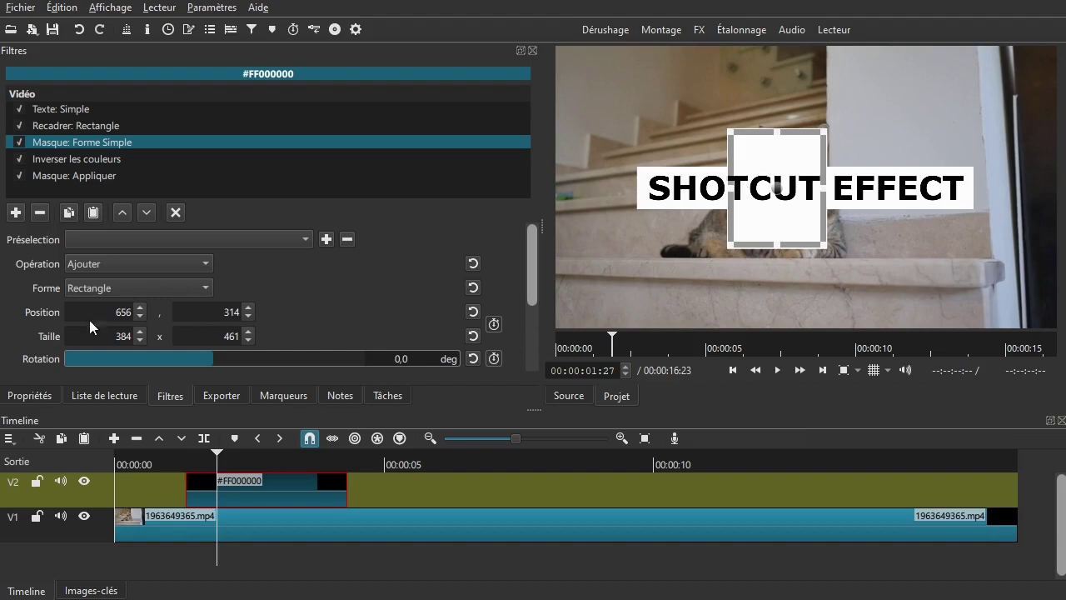
click(103, 273)
click(97, 354)
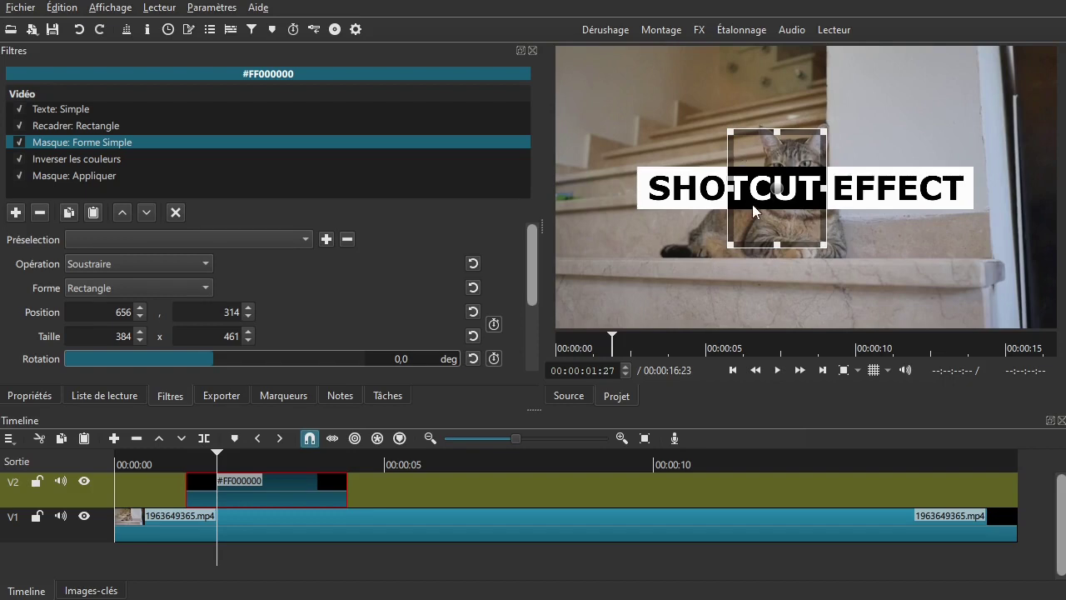
drag(769, 192, 664, 194)
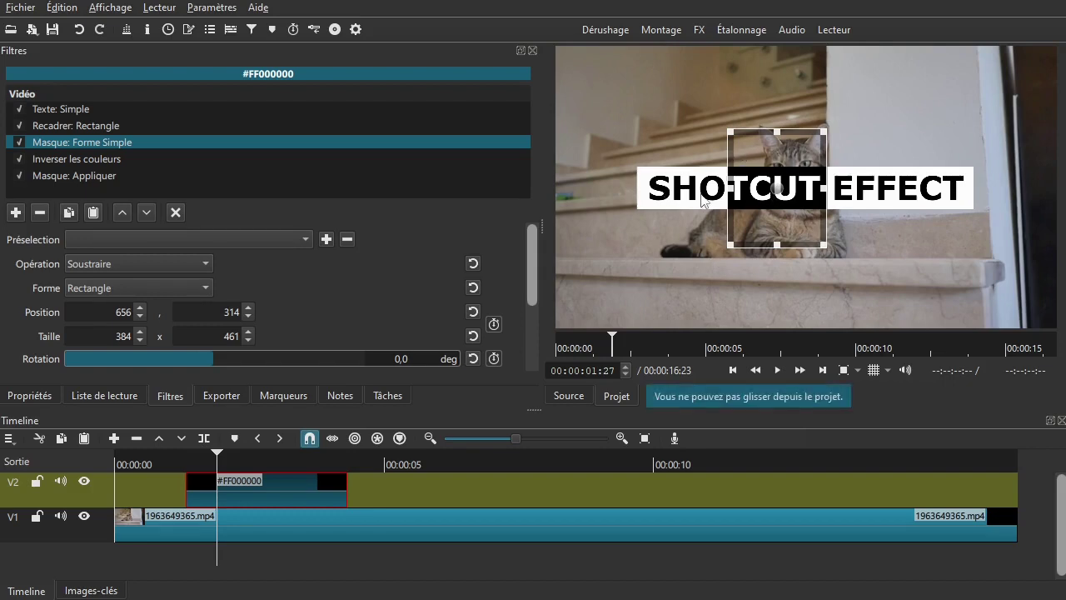
drag(776, 186, 739, 198)
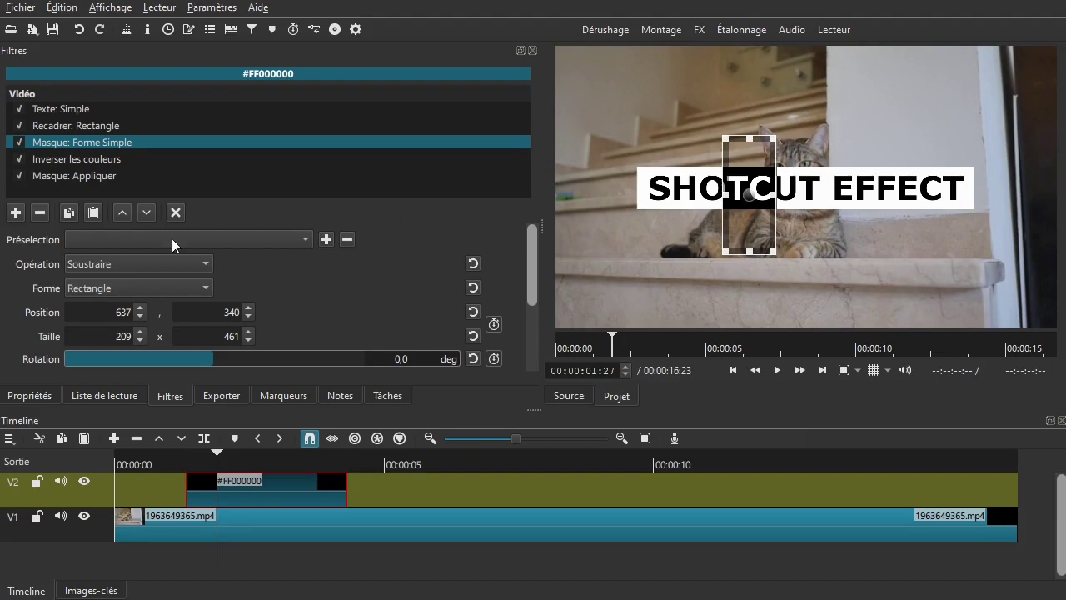
Set the mask's operation to Minimum and reshape its rectangle into a tall strip about 196 x 891 beside the banner's start, at about 70, 107.
click(148, 265)
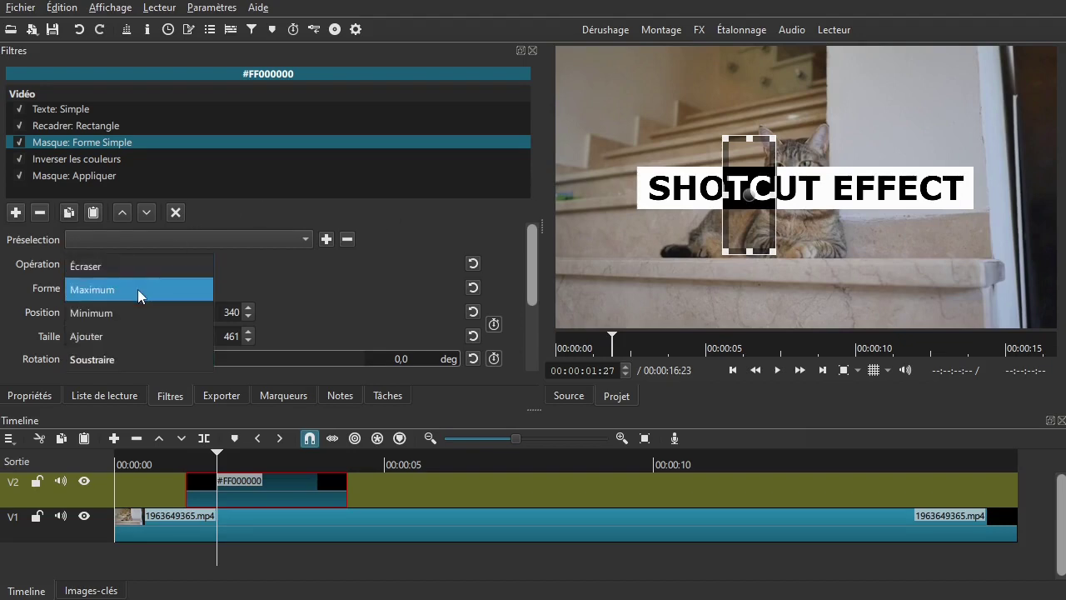
click(124, 312)
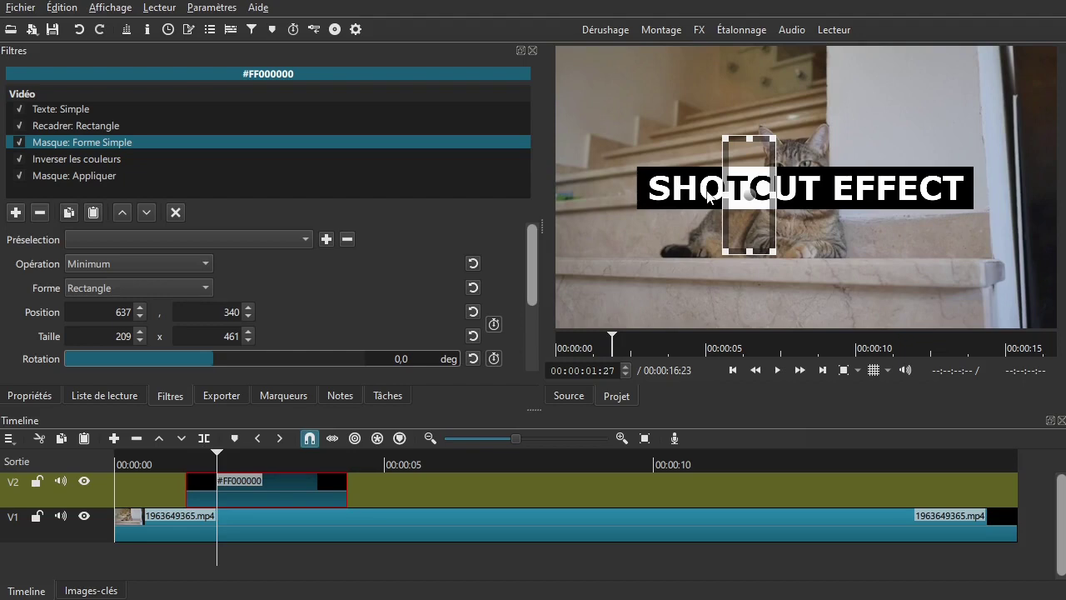
drag(752, 200, 624, 190)
drag(600, 245, 597, 305)
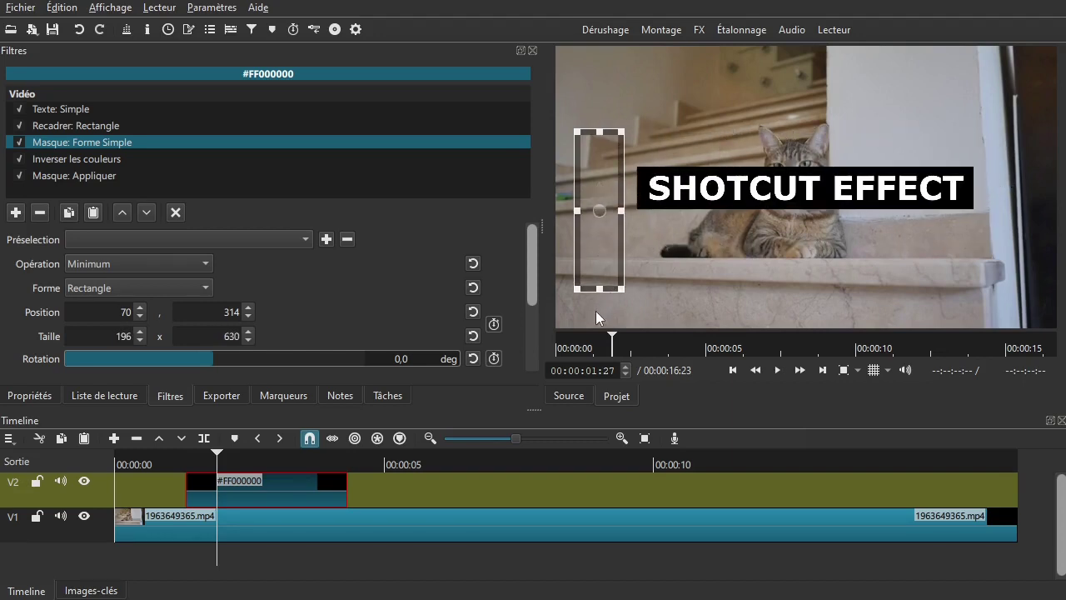
drag(600, 134, 599, 70)
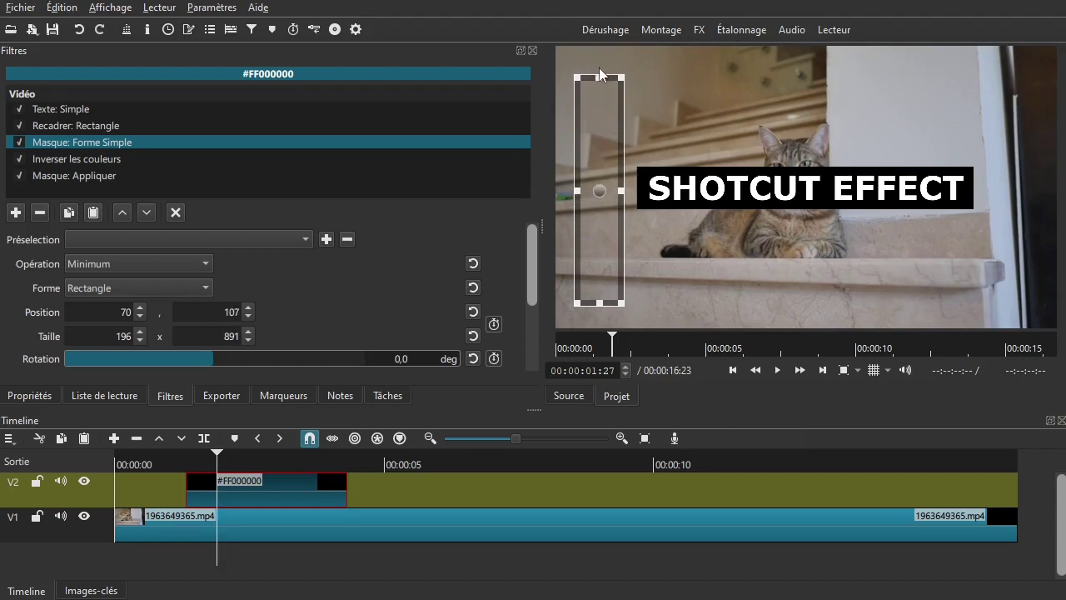
Rotate the mask strip to 29.7 deg and move it over the first letters of the banner text.
drag(530, 272, 456, 312)
drag(213, 270, 234, 265)
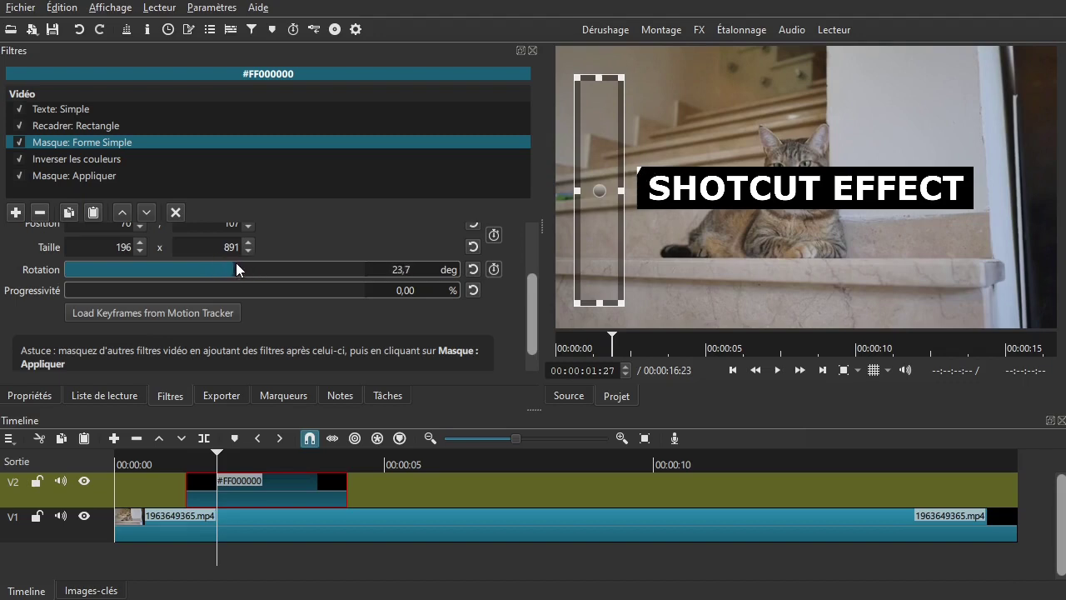
drag(603, 190, 692, 190)
mouse_move(232, 268)
mouse_down()
mouse_move(208, 273)
mouse_move(241, 267)
mouse_up()
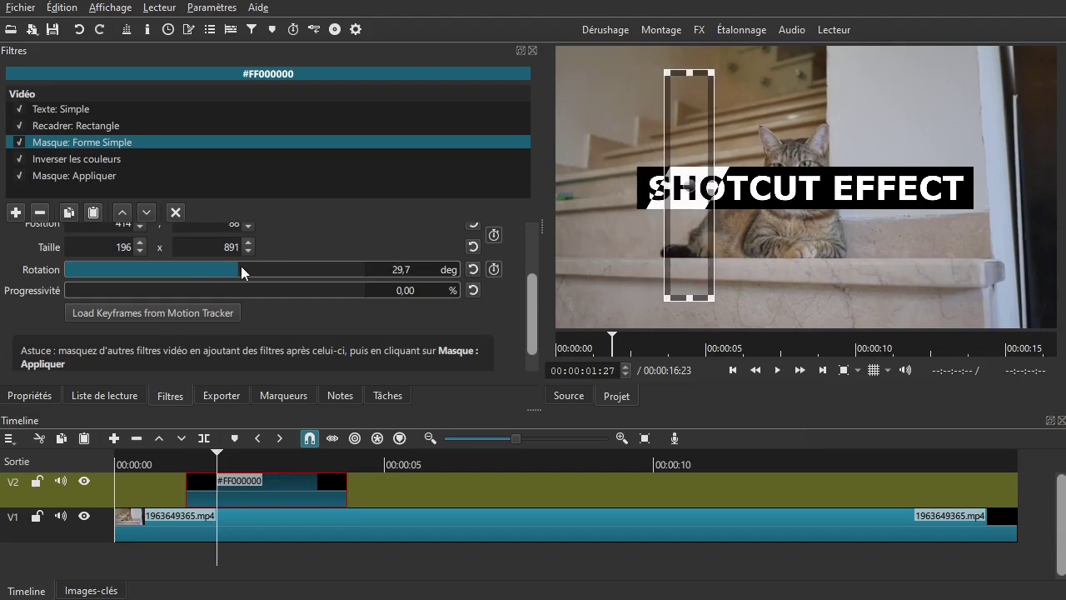
Slide the slanted mask strip across the text to test it and park it before the banner at about 16, 78.
drag(679, 192, 762, 193)
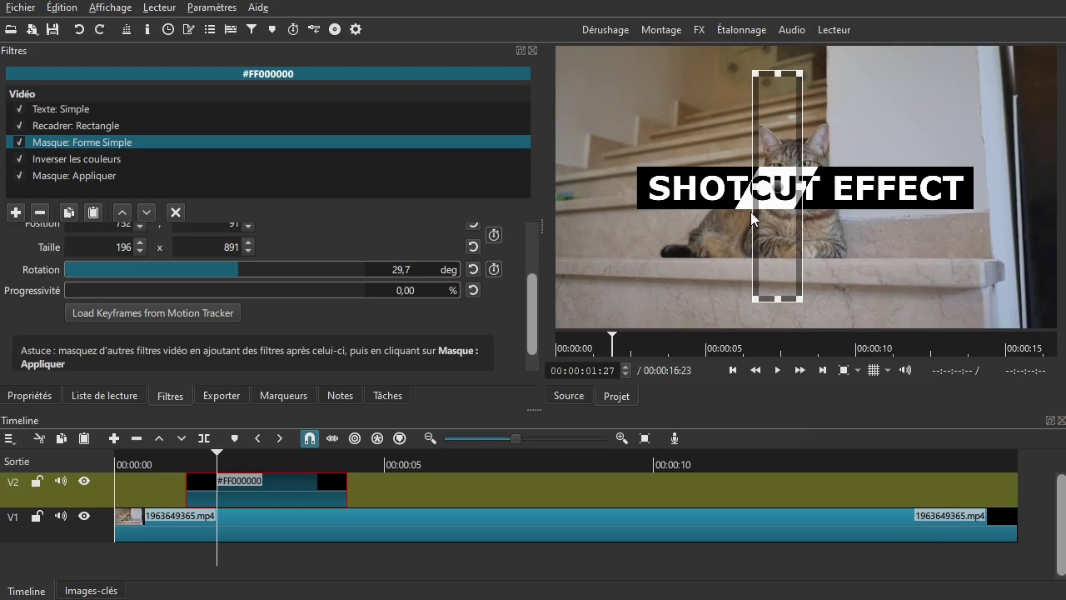
drag(752, 188, 581, 187)
drag(576, 187, 573, 186)
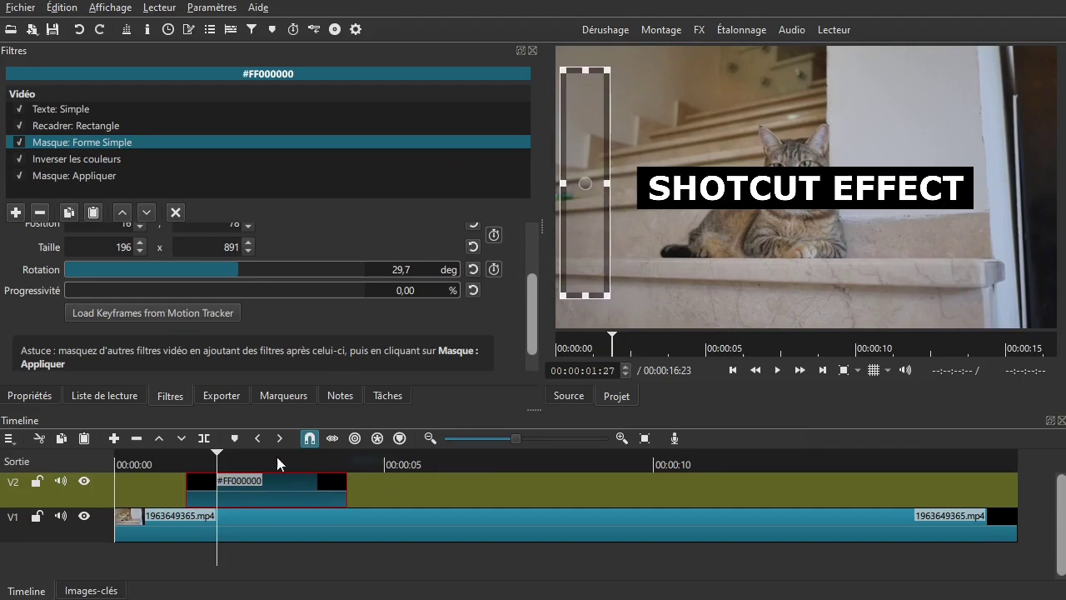
Go to the start of the black title clip at 00:00:01:10 and enable keyframes for the mask's position and size.
mouse_move(209, 456)
mouse_down()
mouse_move(185, 456)
mouse_move(226, 456)
mouse_up()
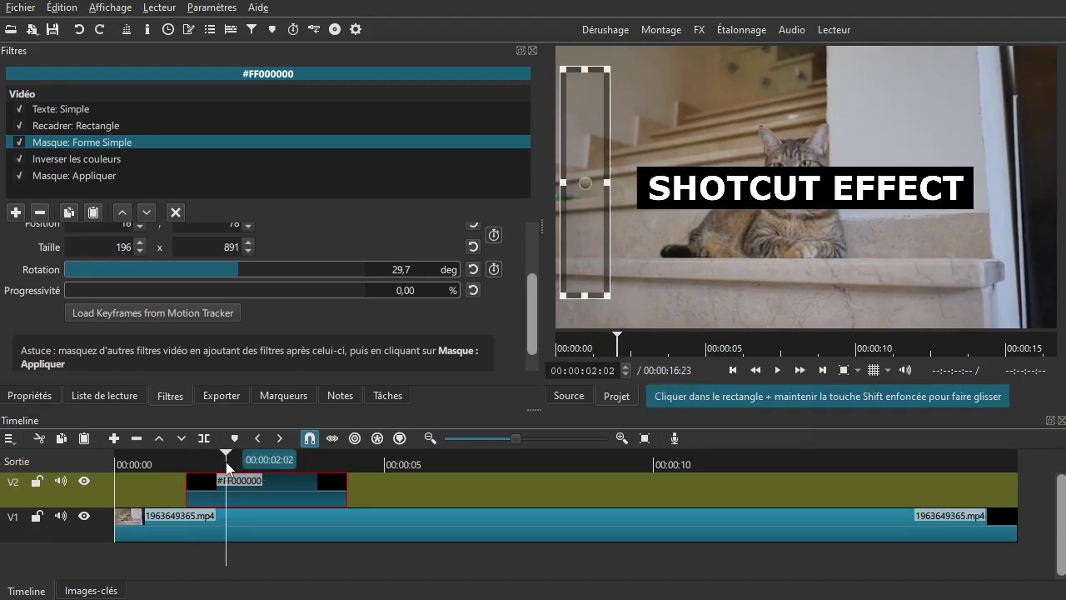
key(Up)
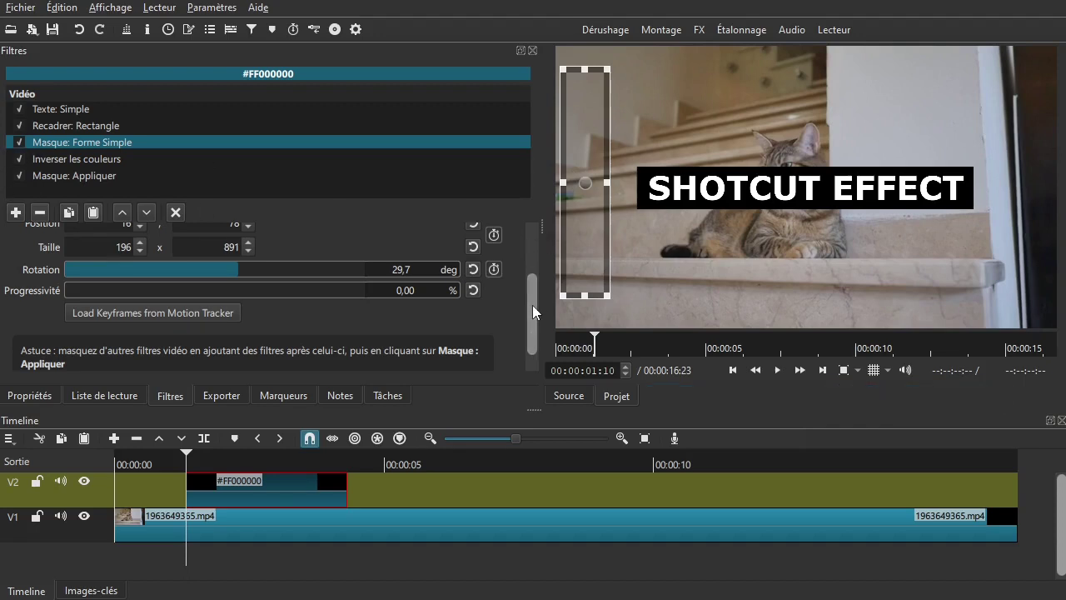
scroll(534, 303, up, 2)
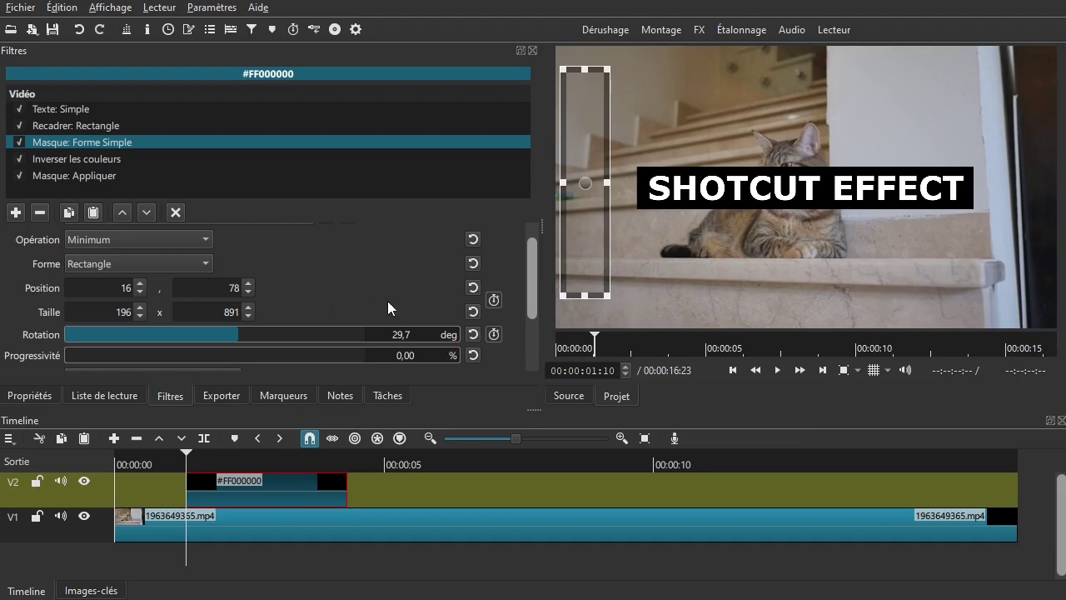
click(493, 300)
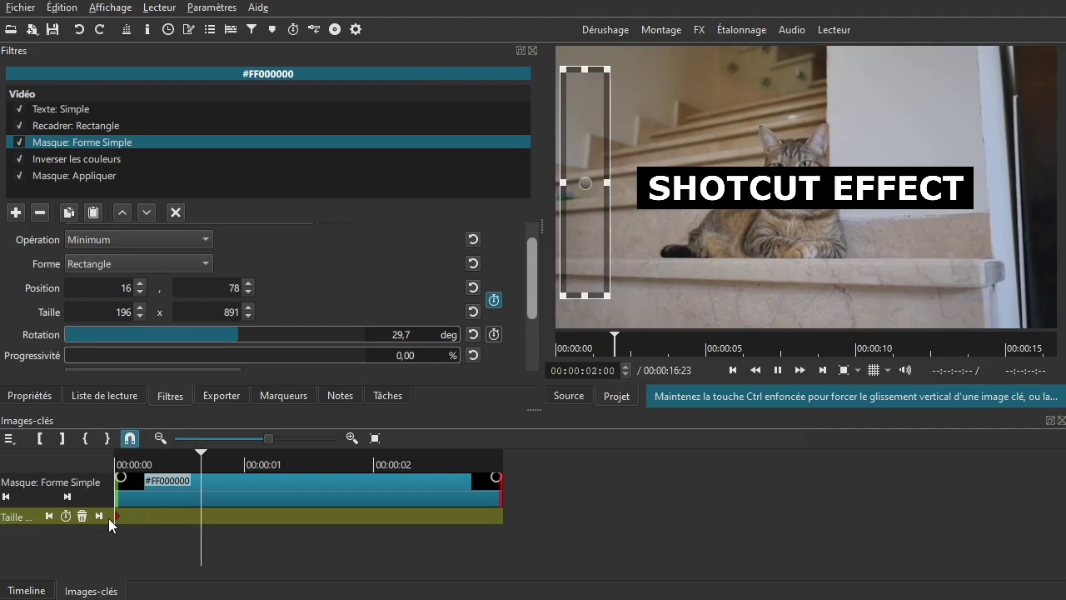
Create a second mask keyframe at 00:00:02:15 by moving the strip past the end of the banner to about 1730, 75.
key(space)
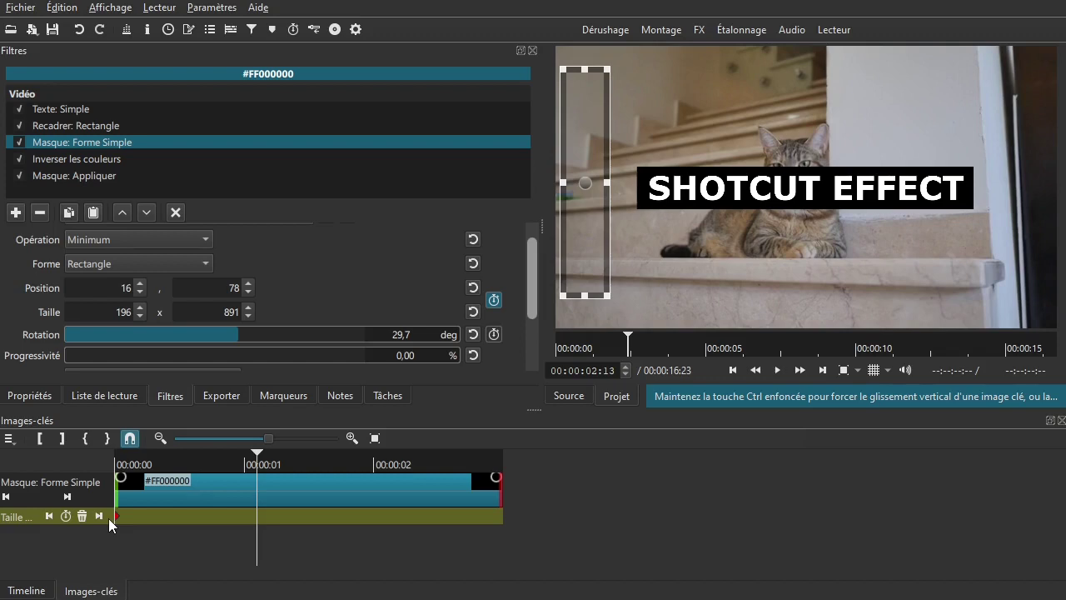
drag(266, 533, 269, 533)
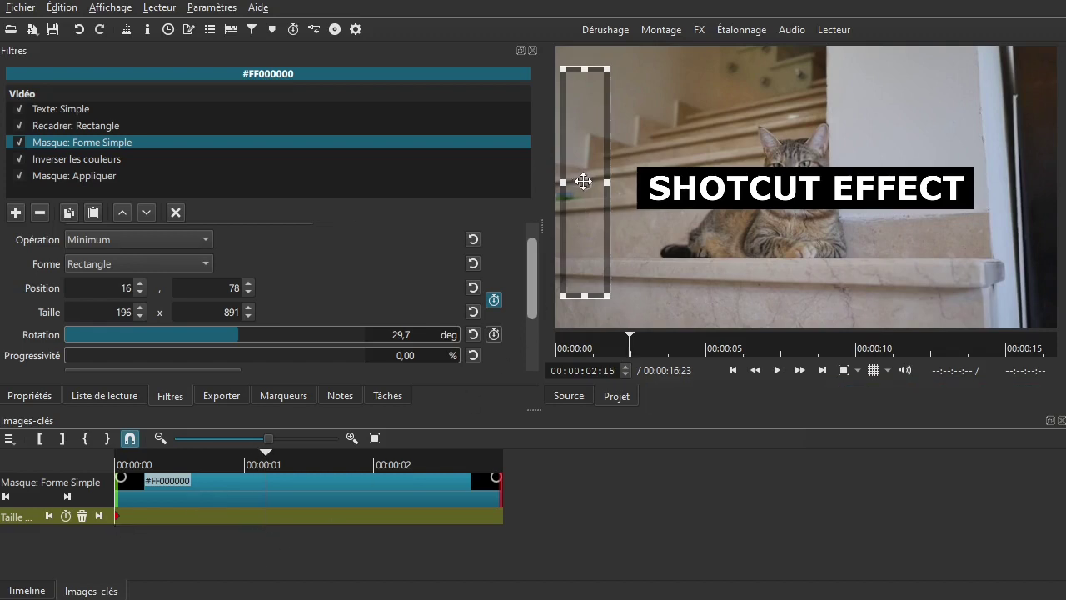
drag(583, 180, 1042, 190)
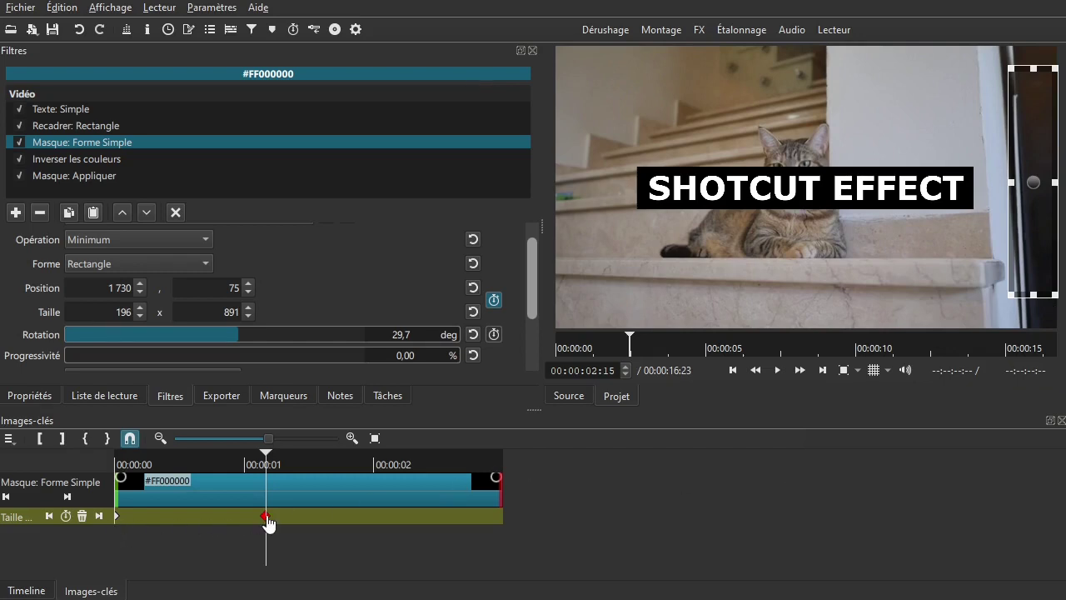
Return to the timeline, clear the filter selection and play the video from about 00:00:00:18 to preview the mask sweep.
click(20, 593)
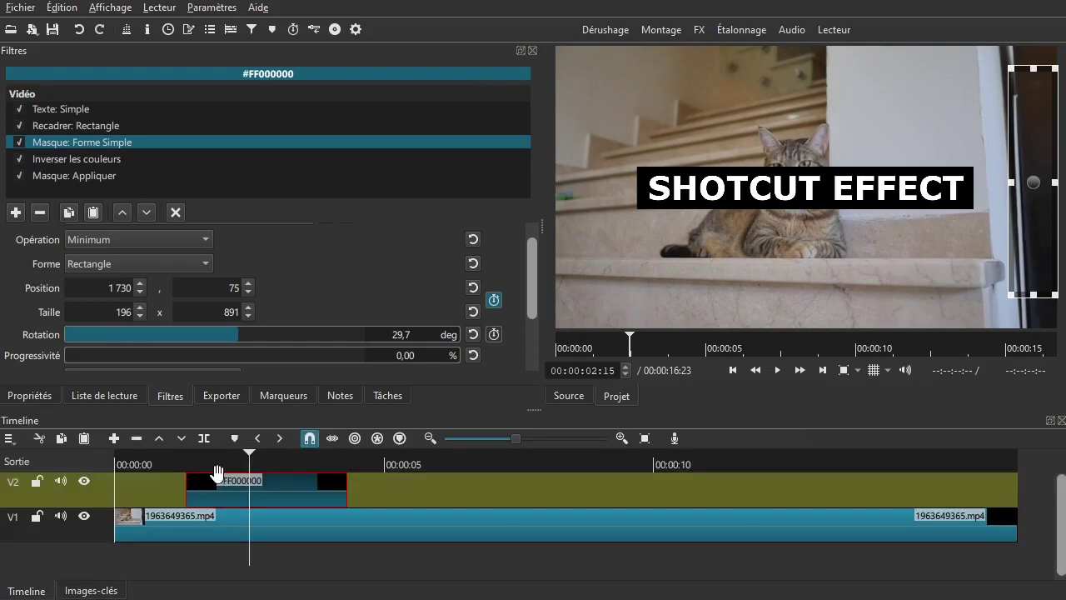
click(175, 213)
click(146, 465)
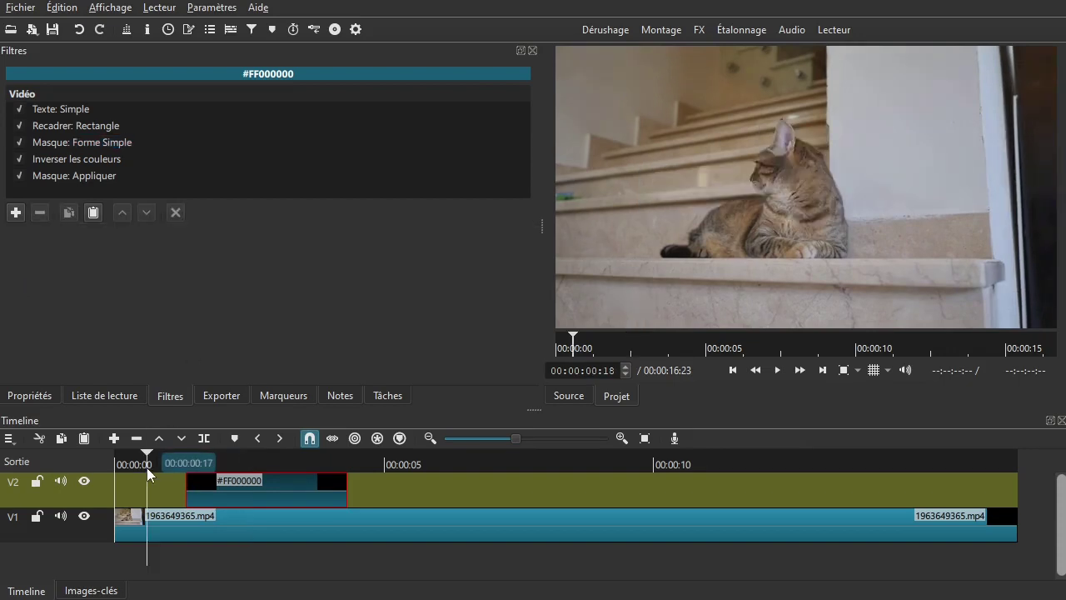
key(space)
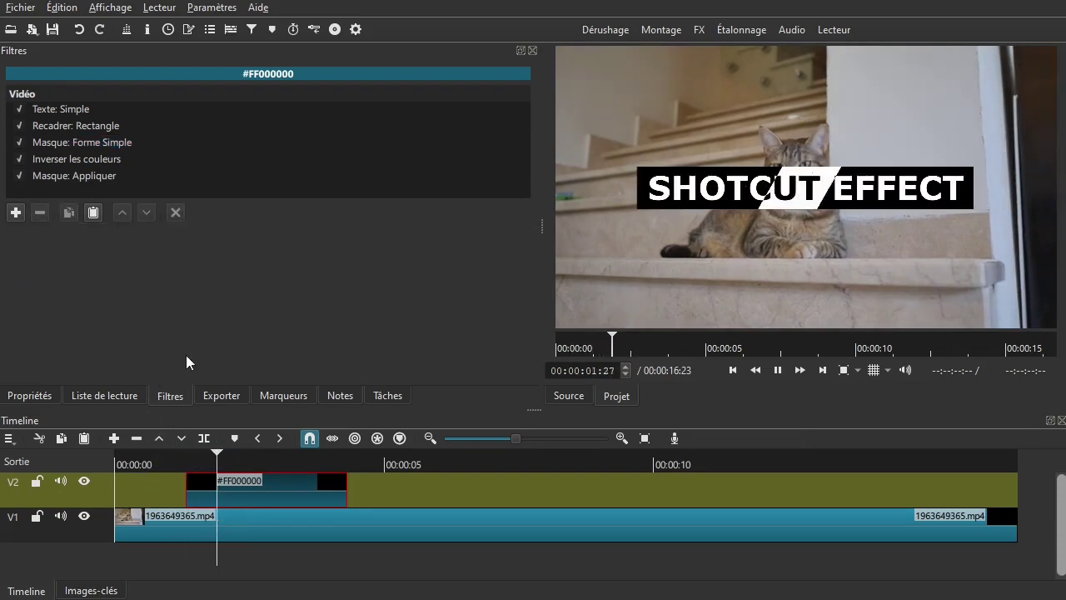
key(space)
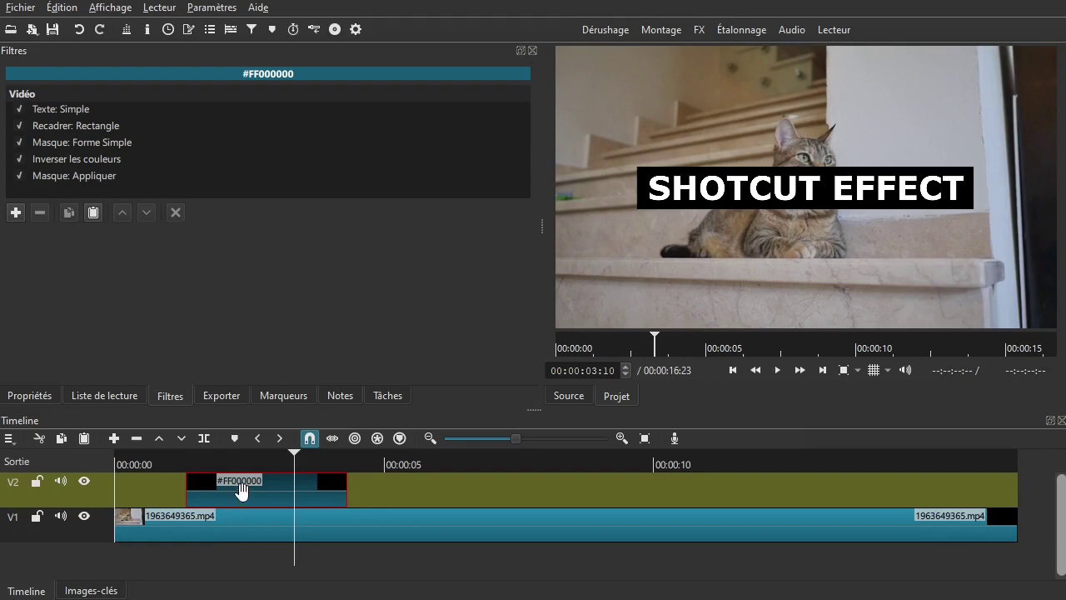
Delete all position and size keyframes of the Masque: Forme Simple filter.
click(85, 144)
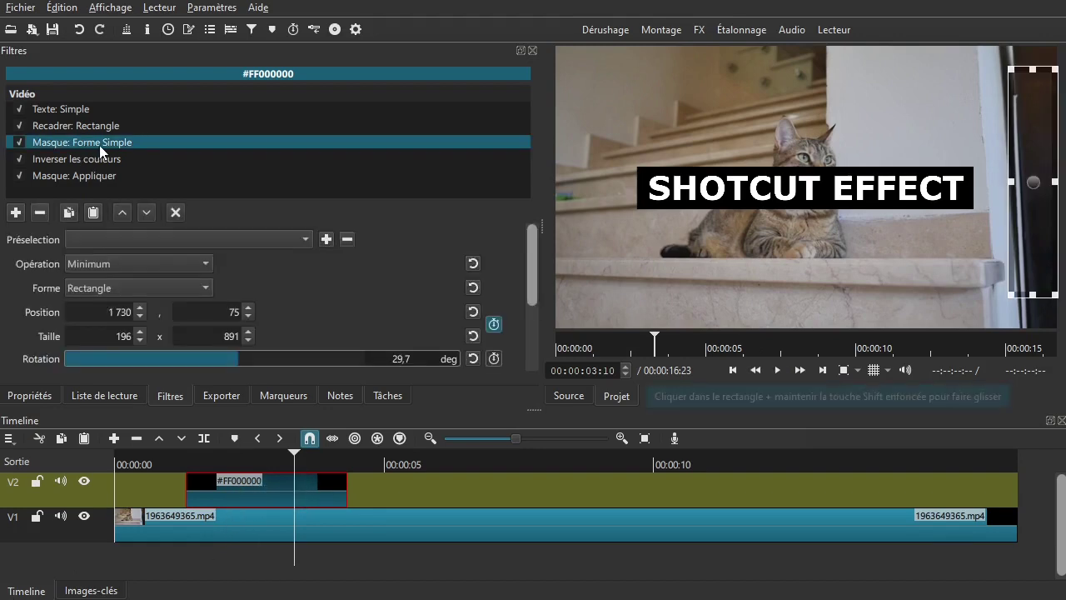
click(494, 325)
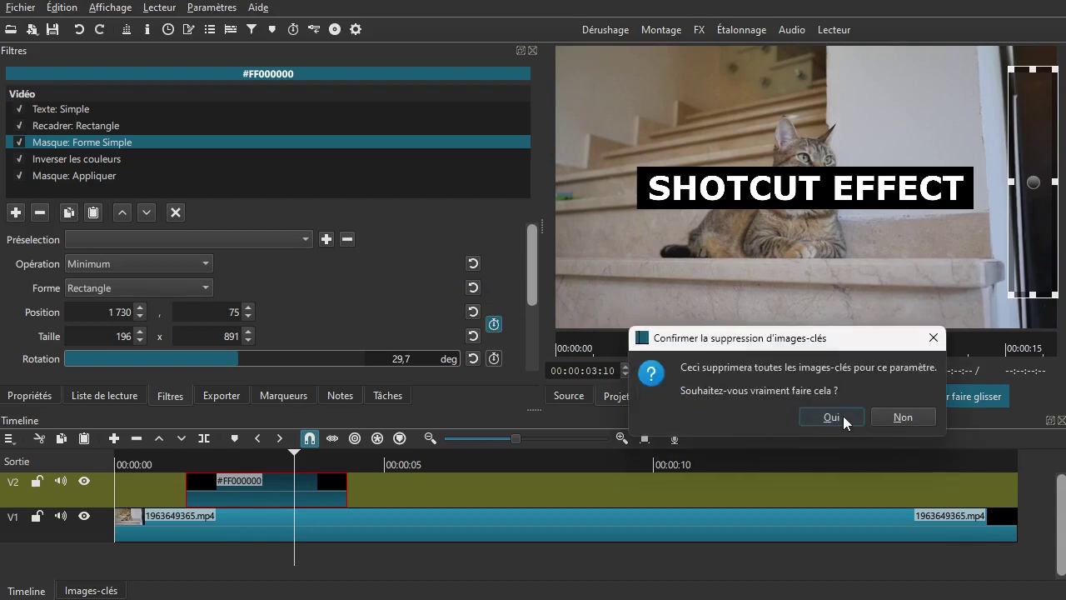
click(843, 416)
Extend the end of the black title clip on V2 to about 7 seconds and place the playhead at 00:00:02:14.
click(189, 464)
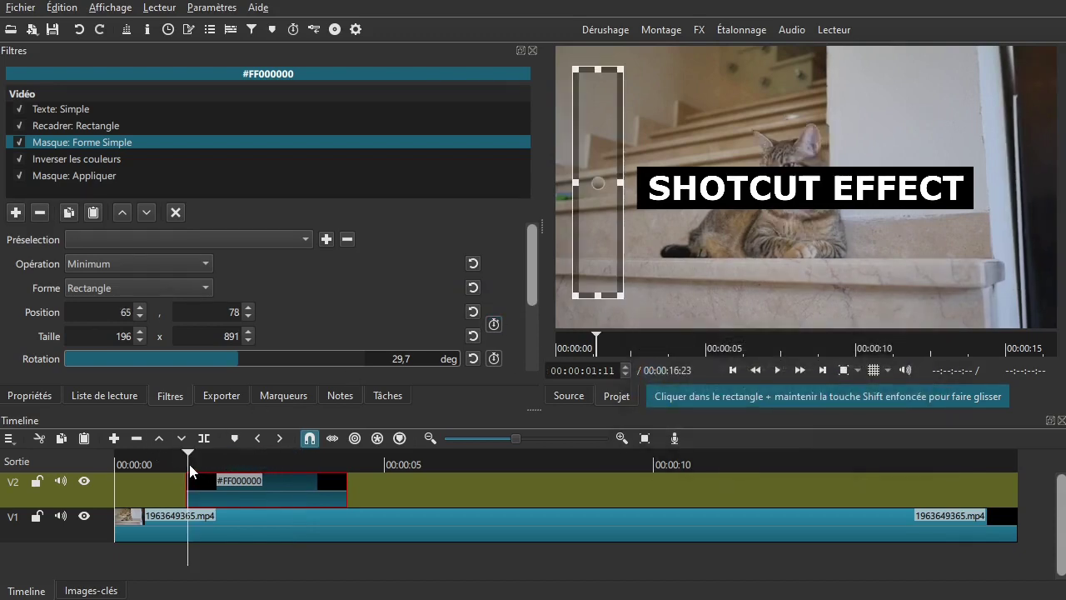
drag(346, 491, 510, 488)
drag(202, 463, 248, 455)
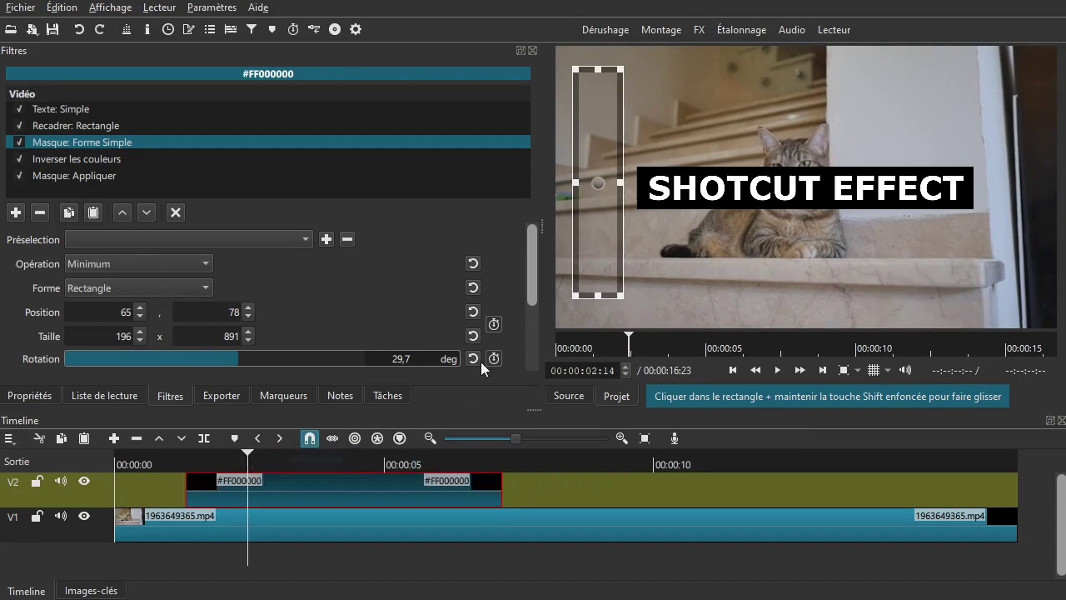
Keyframe the mask strip's position from 65, 78 beside the banner to about 1718, 87 past its other end at 00:00:04:16.
click(154, 458)
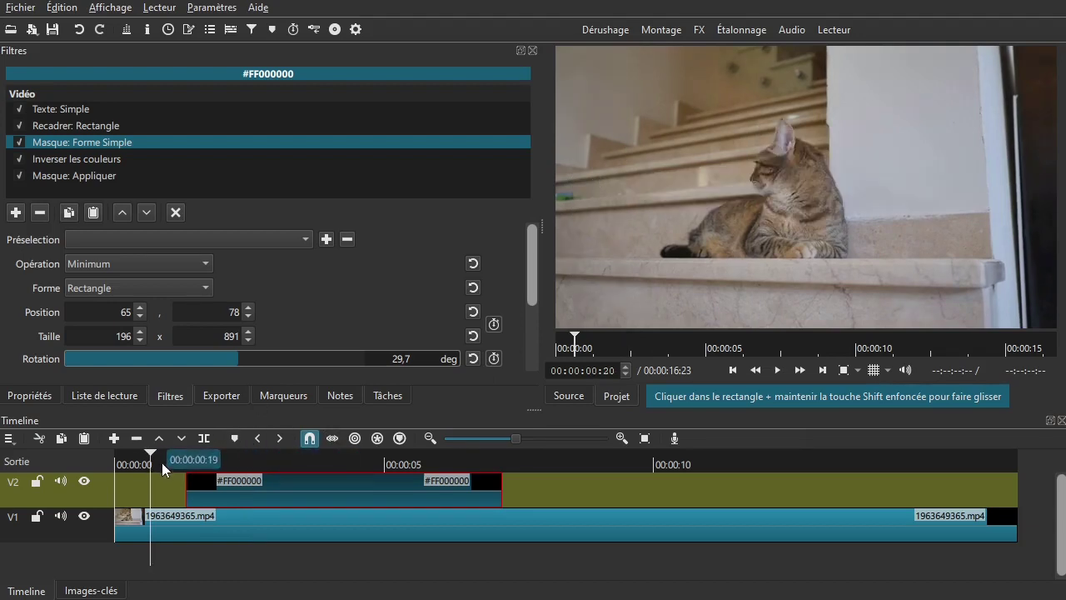
key(space)
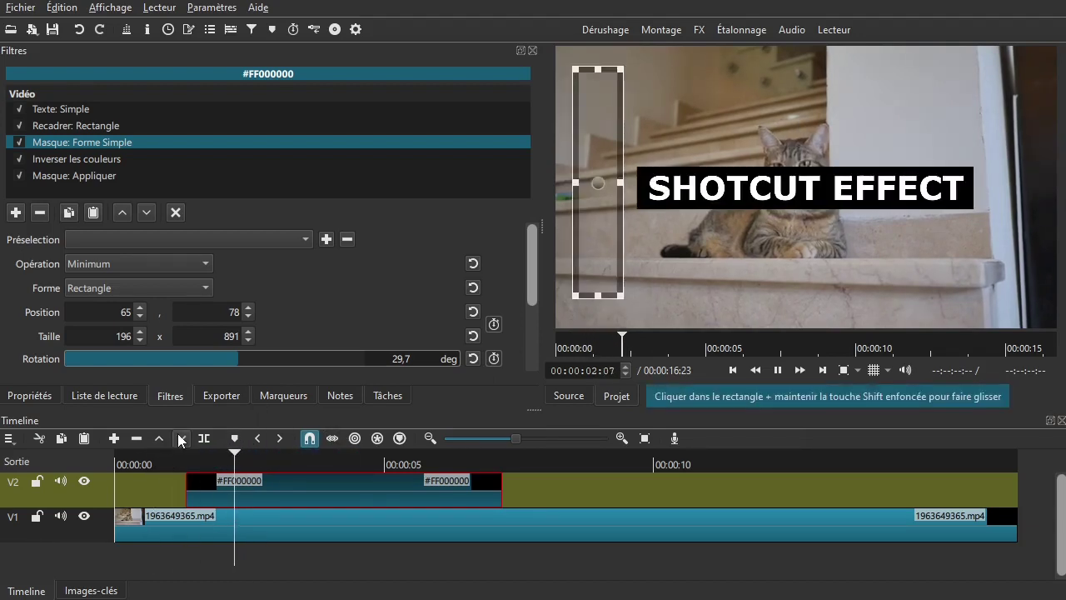
click(493, 326)
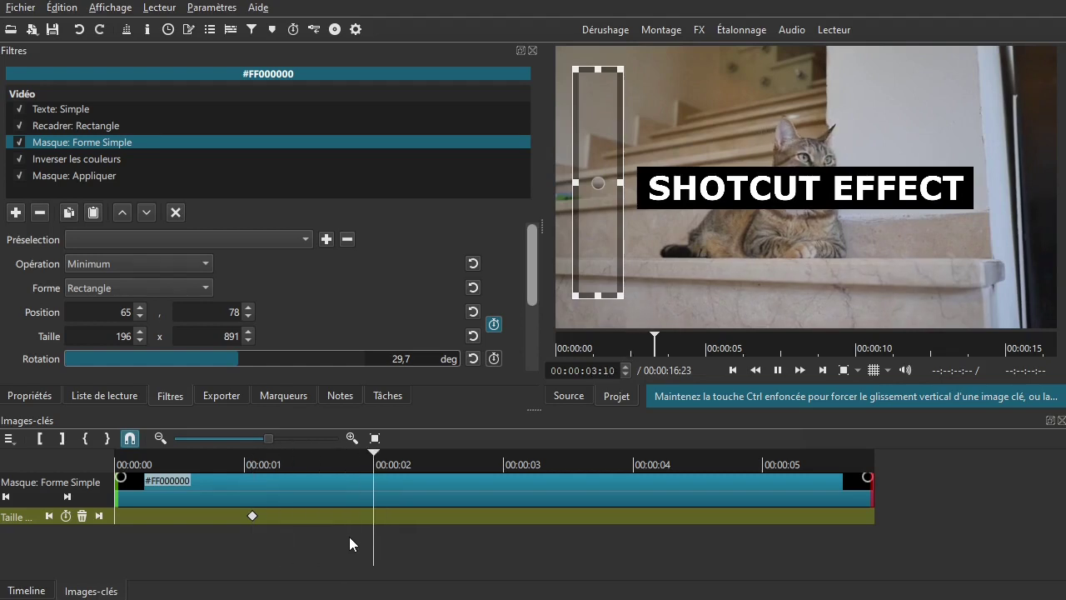
key(space)
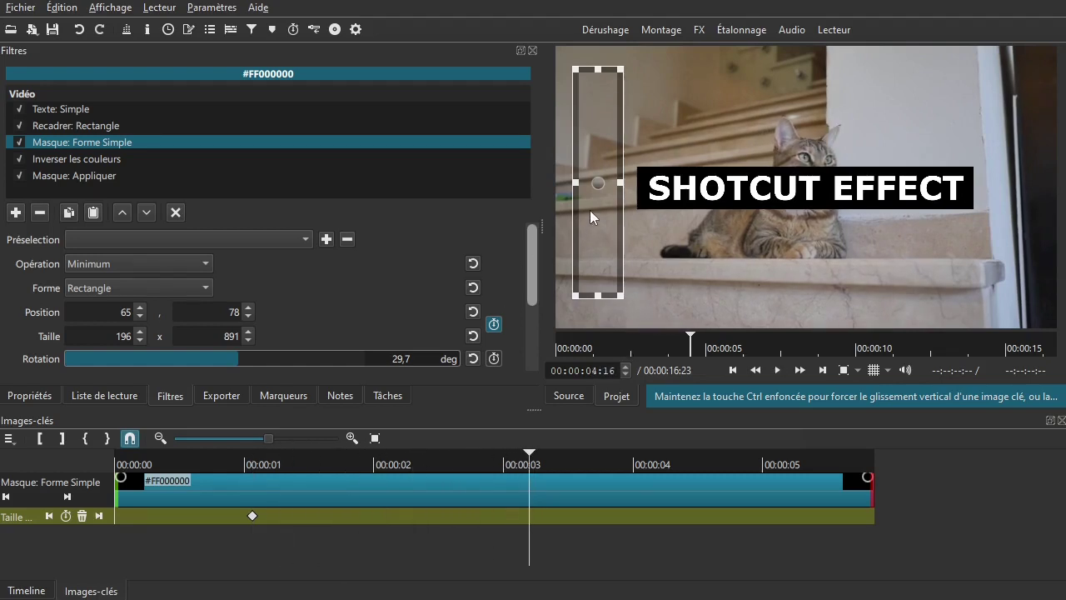
drag(596, 184, 1041, 193)
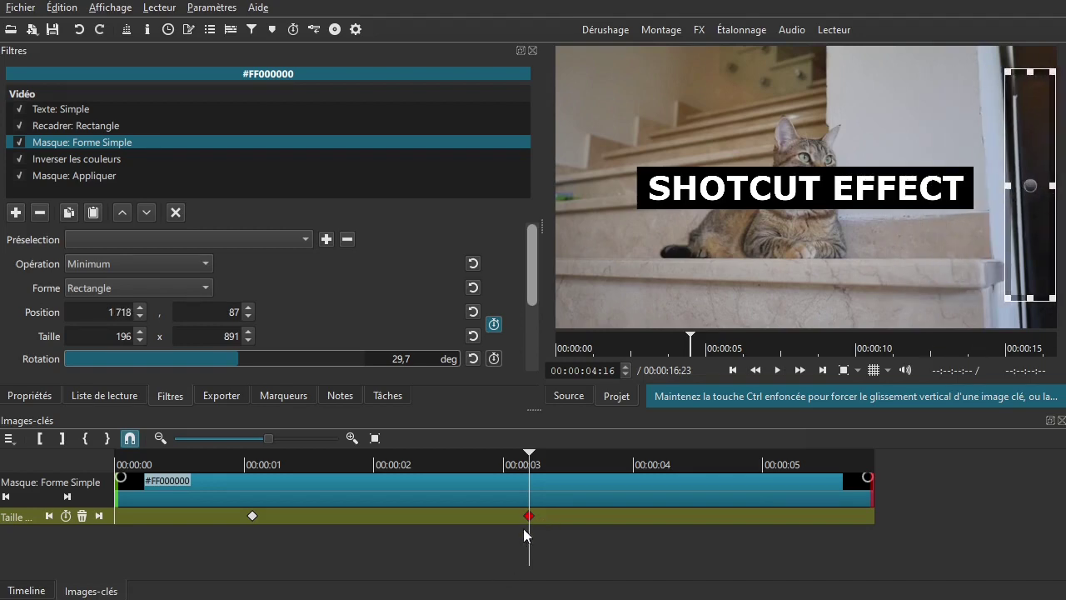
Return to the timeline, clear the filter selection and play from near the start to preview the strip's sweep across the banner.
click(32, 591)
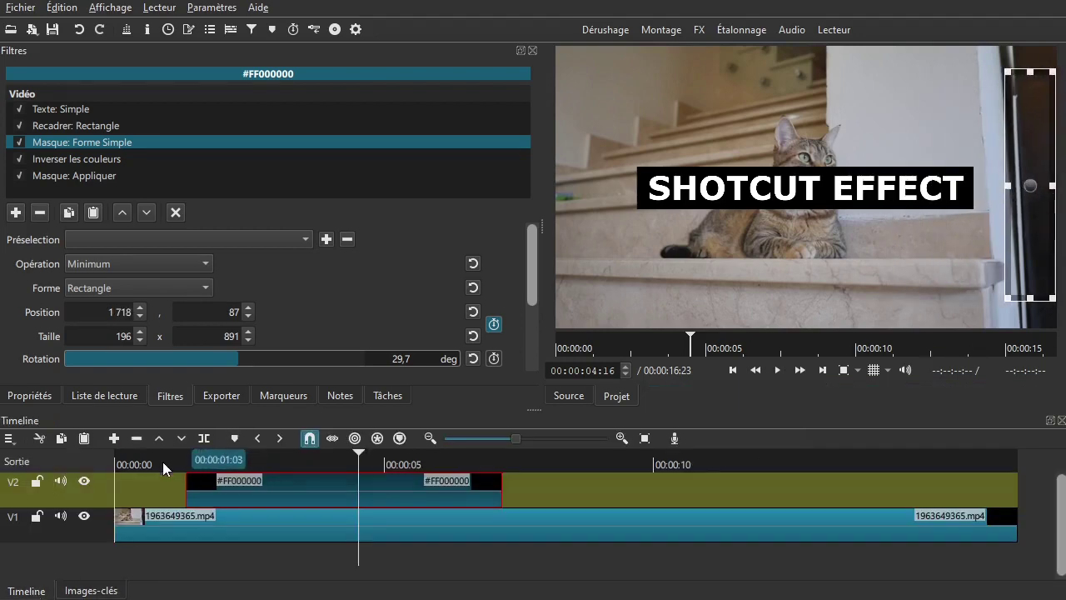
click(138, 464)
key(space)
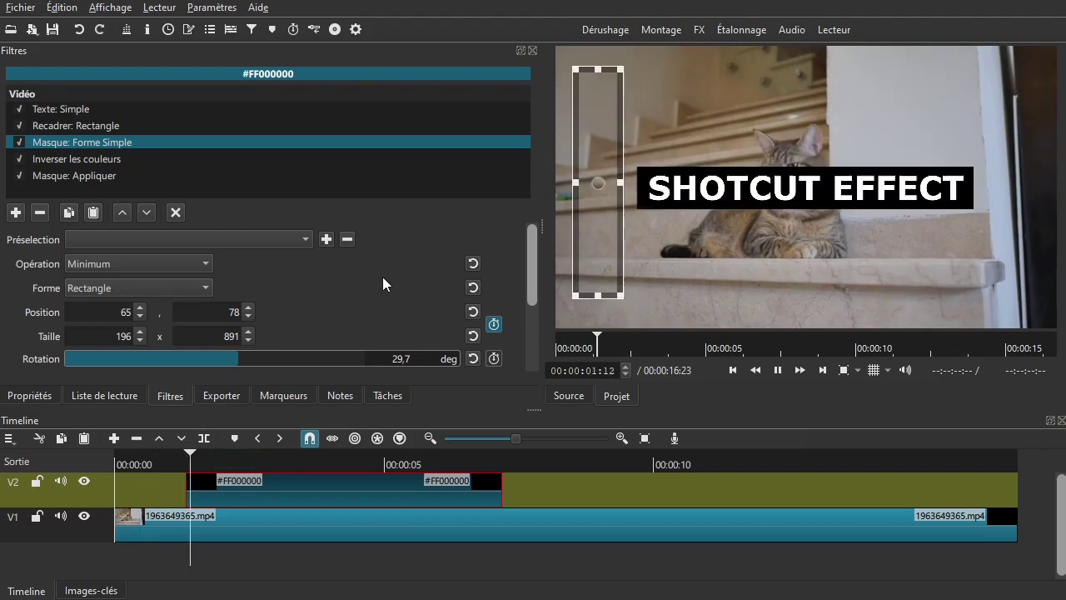
click(176, 212)
click(143, 463)
key(space)
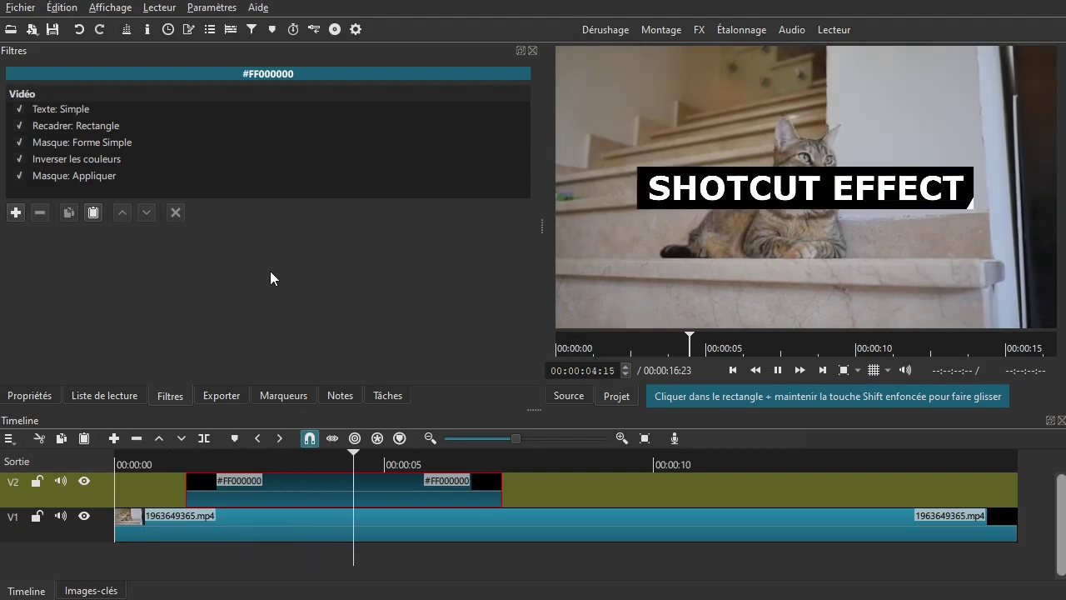
key(space)
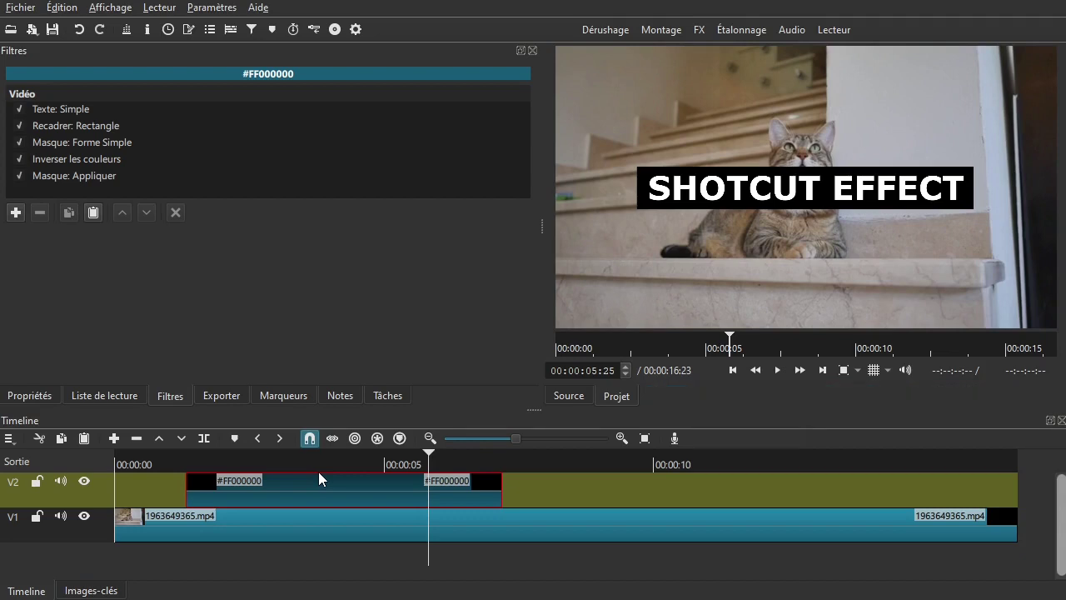
Delete all position and size keyframes of the Masque: Forme Simple filter.
click(92, 142)
click(494, 324)
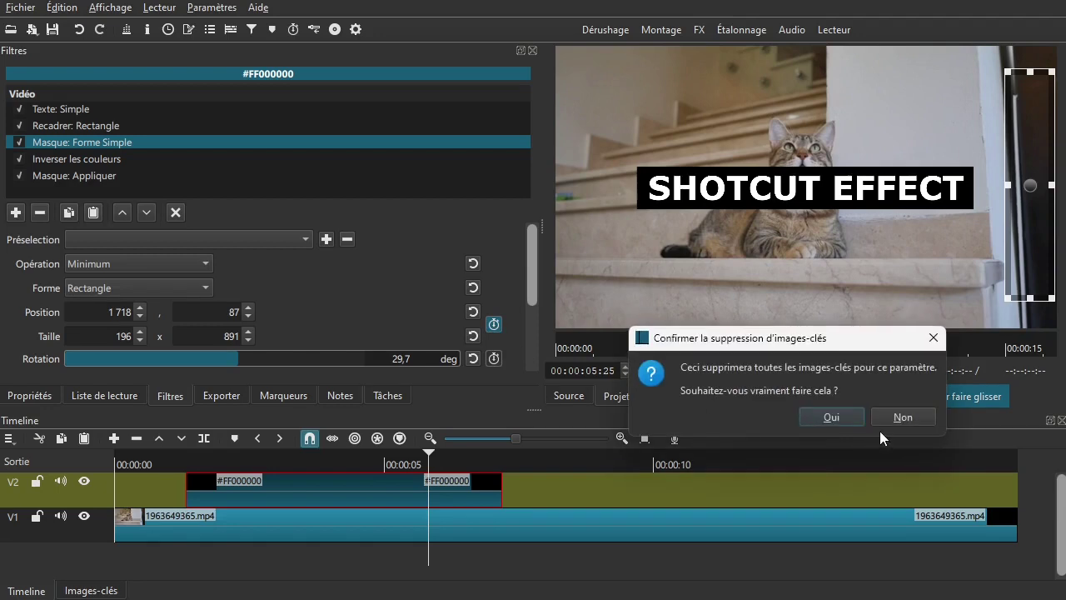
click(844, 418)
Place the playhead at 00:00:02:17 and reset the mask shape's rotation to 0,0 deg.
drag(308, 463, 253, 457)
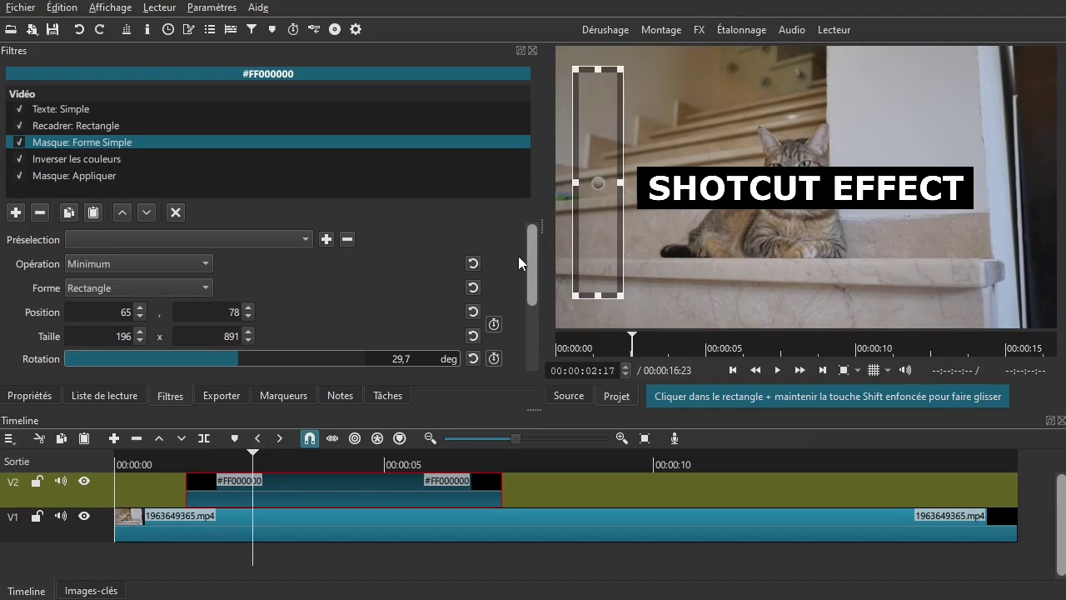
scroll(525, 279, down, 3)
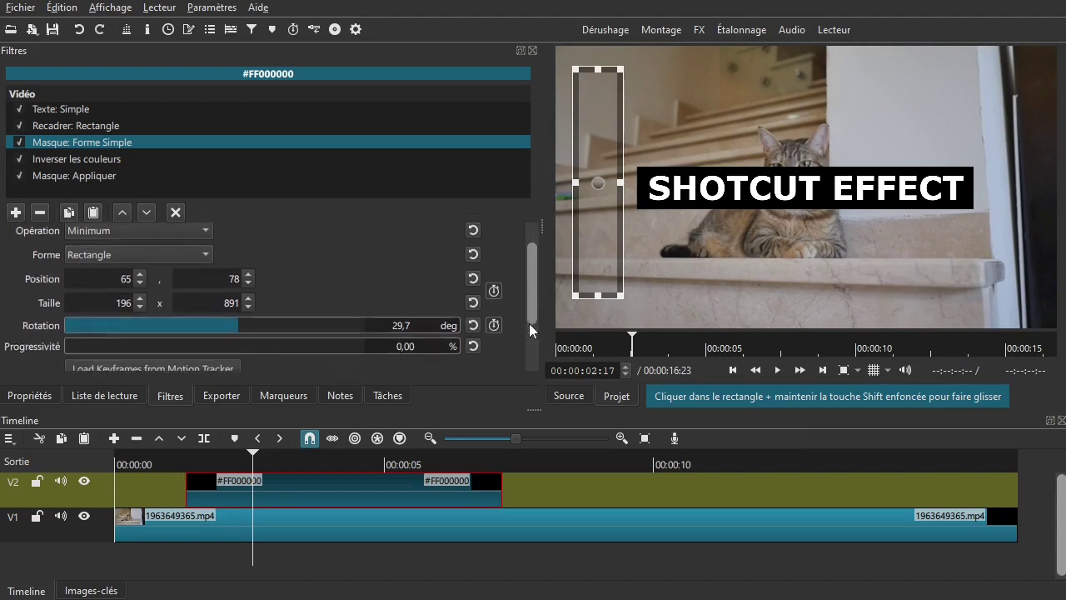
click(473, 246)
drag(530, 323, 564, 208)
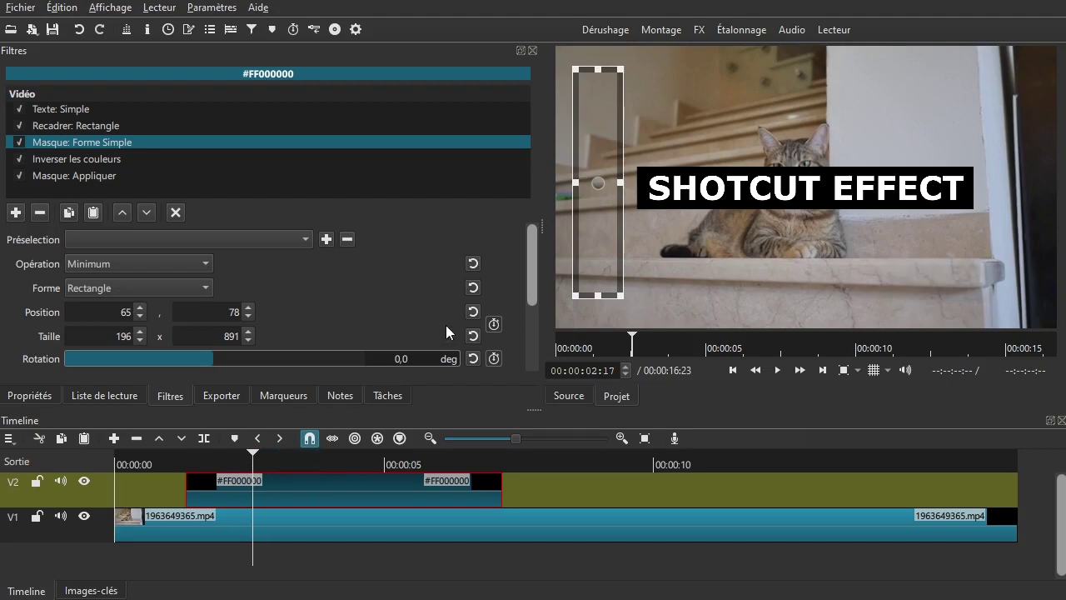
Keyframe the mask's size from 00:00:02:17, widening it over the whole banner to about 1611 x 891 at 00:00:04:11.
click(495, 326)
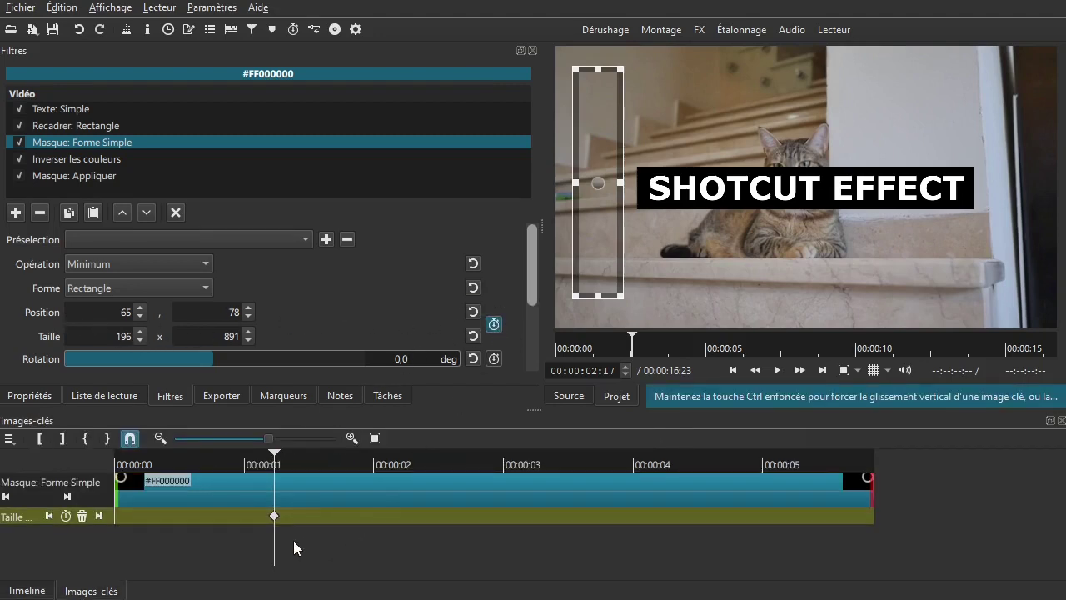
key(space)
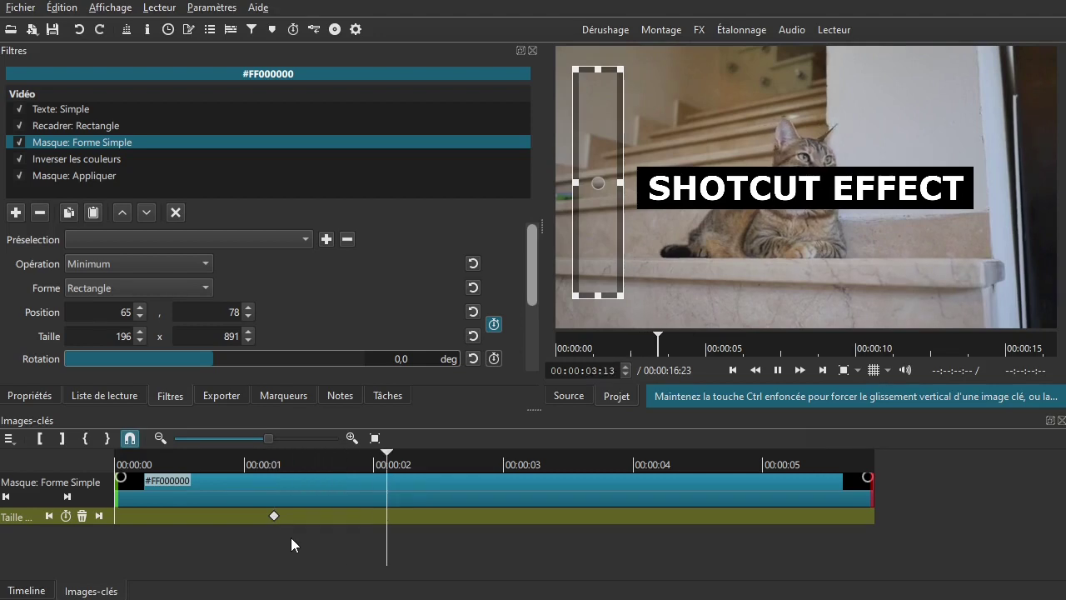
key(space)
drag(622, 181, 1000, 180)
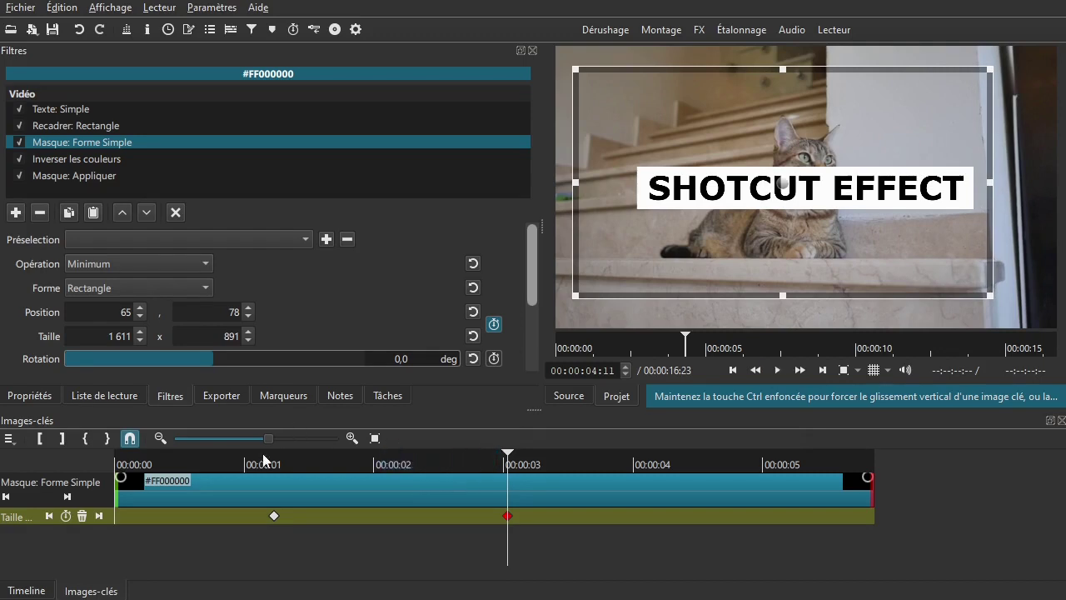
Return to the timeline, clear the filter selection, then play and scrub the video to 00:00:03:17 to preview the widening mask.
click(26, 591)
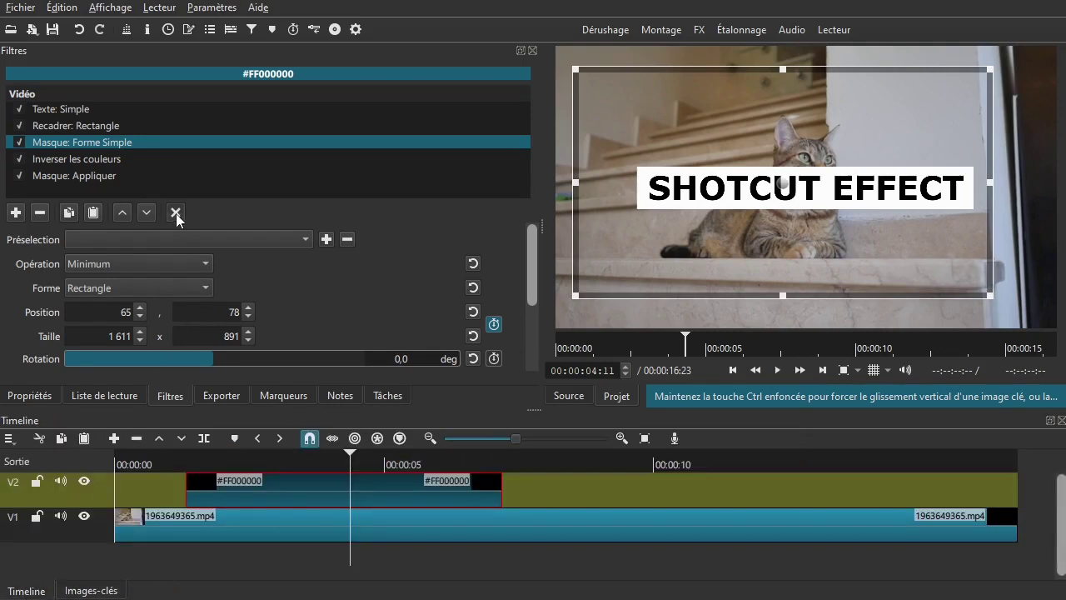
click(175, 212)
click(134, 464)
key(space)
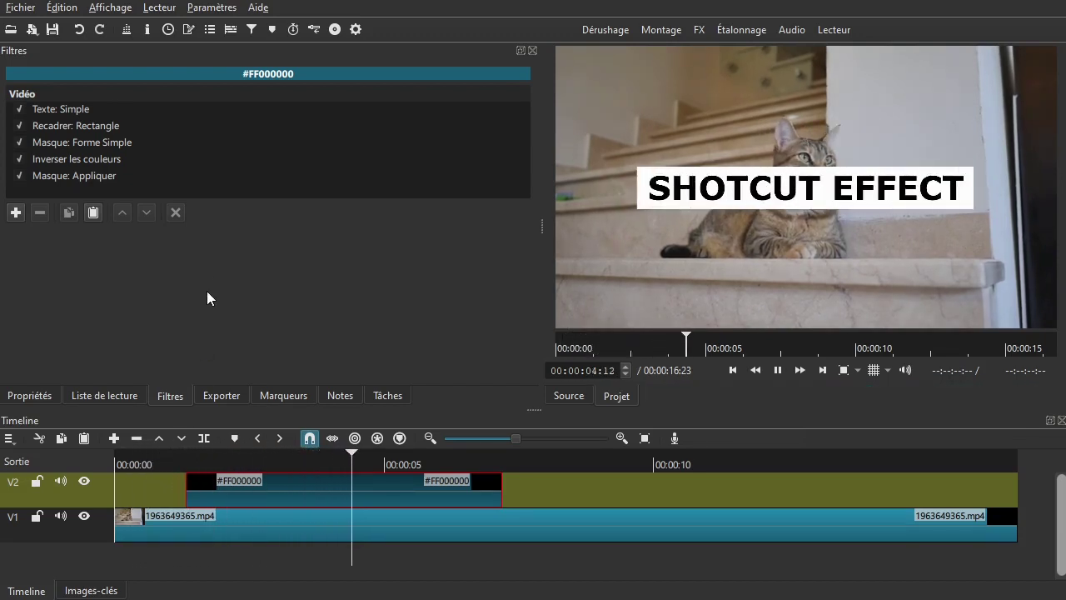
key(space)
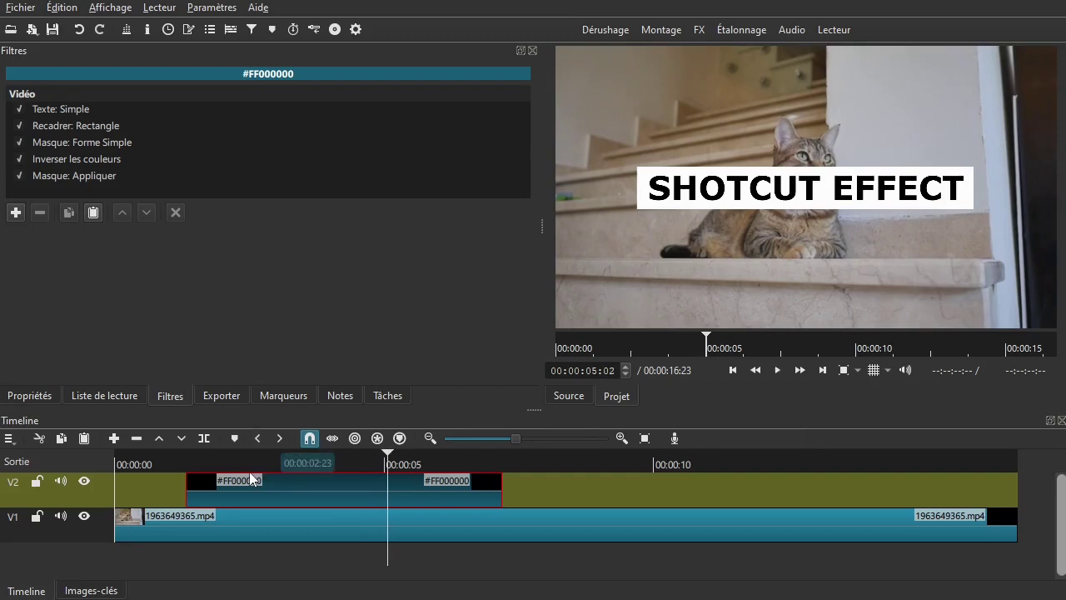
drag(214, 460, 307, 457)
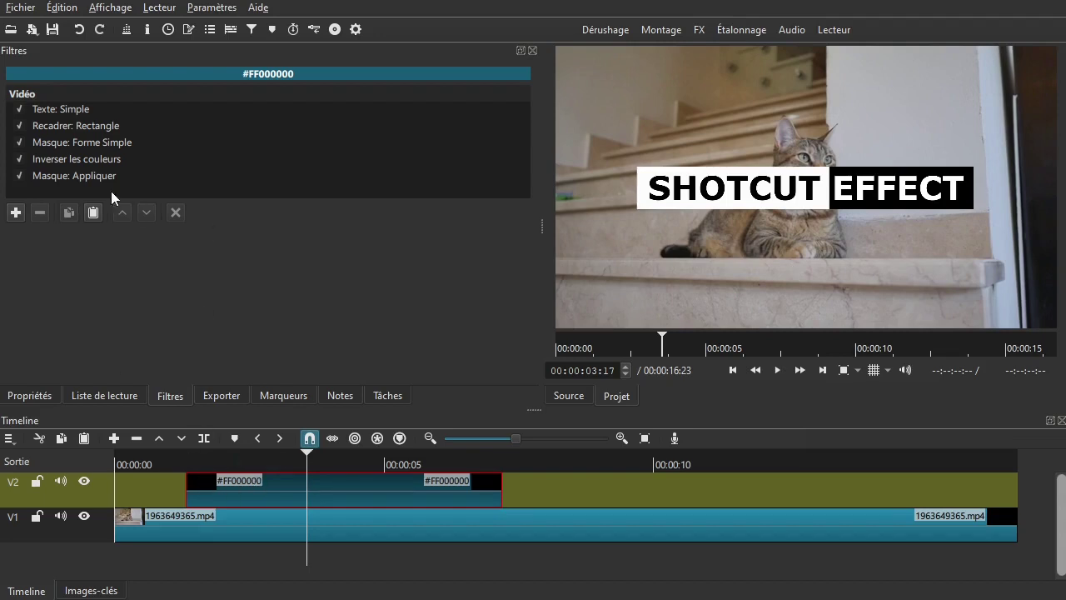
Remove the size animation by deleting all position and size keyframes of the Masque: Forme Simple filter.
click(89, 148)
click(494, 324)
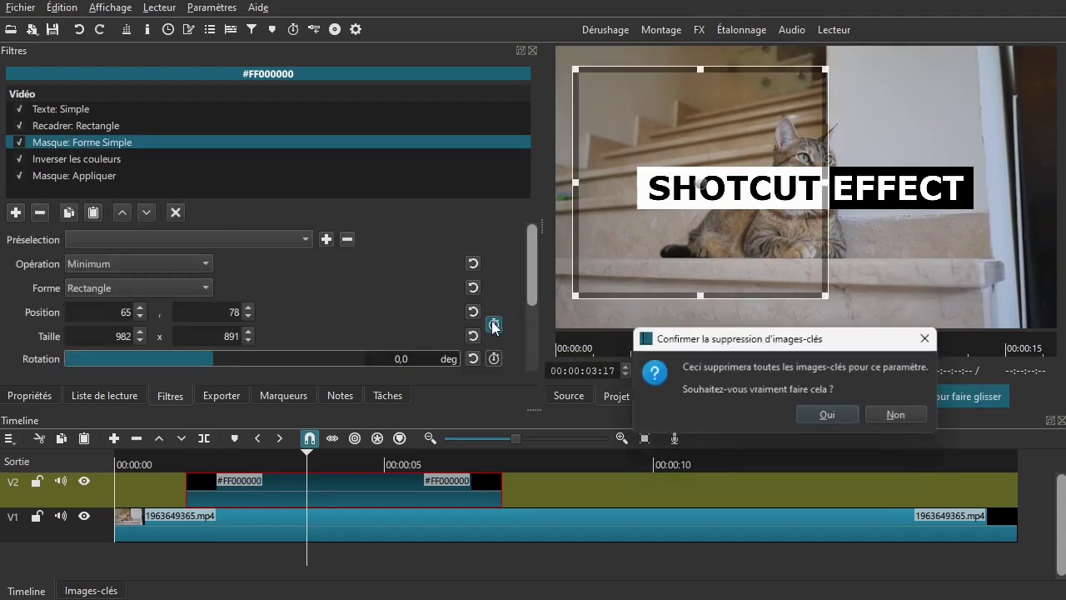
click(830, 417)
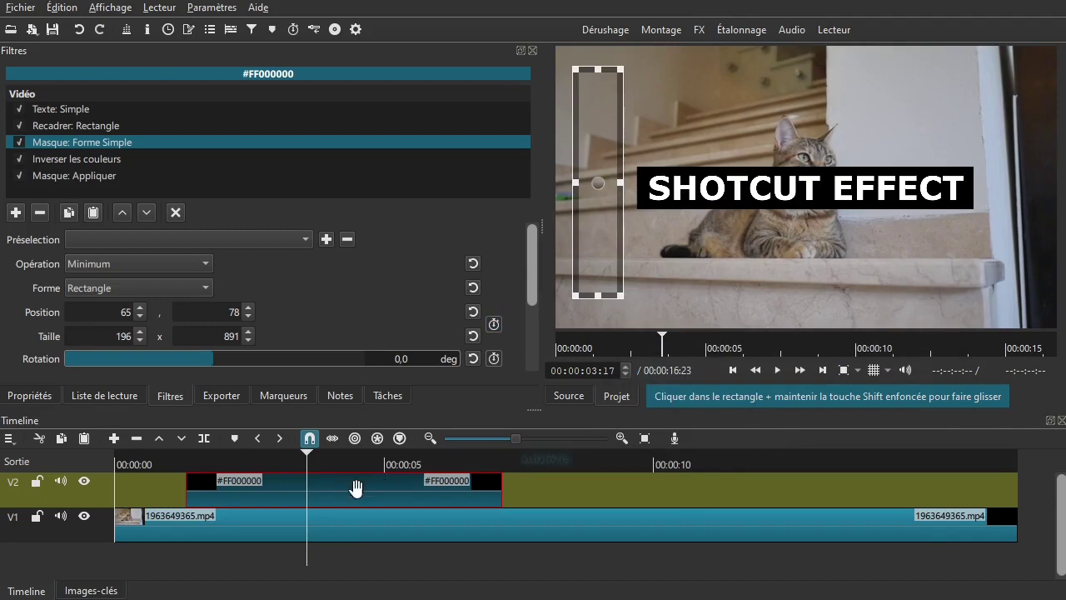
Keyframe the mask's size from 00:00:02:16, widening it over the word SHOTCUT to about 980 x 891 at 00:00:03:28.
drag(219, 458, 251, 456)
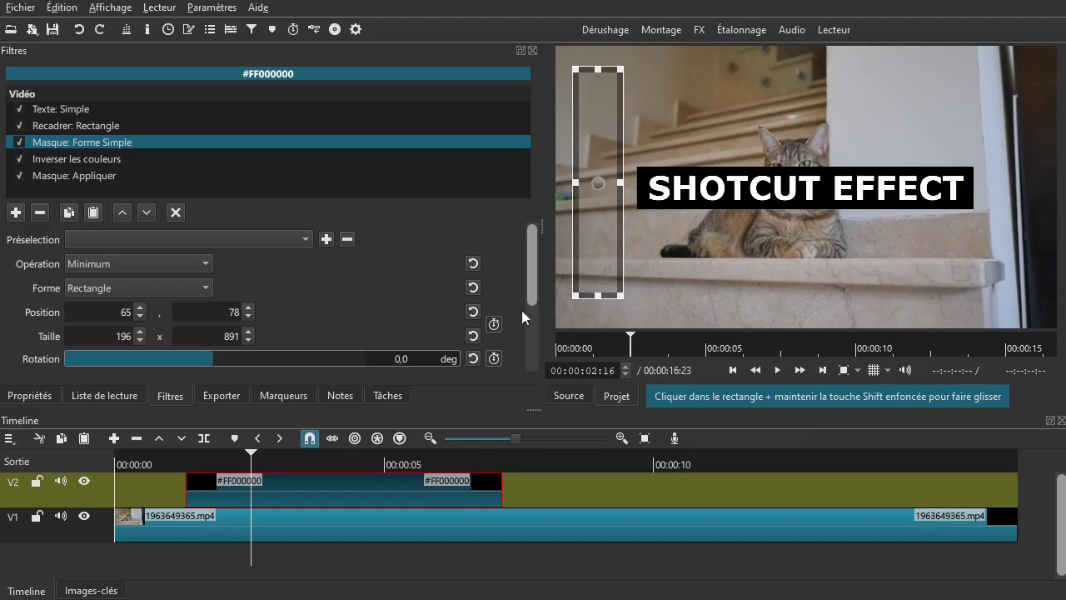
click(494, 324)
drag(286, 532, 452, 541)
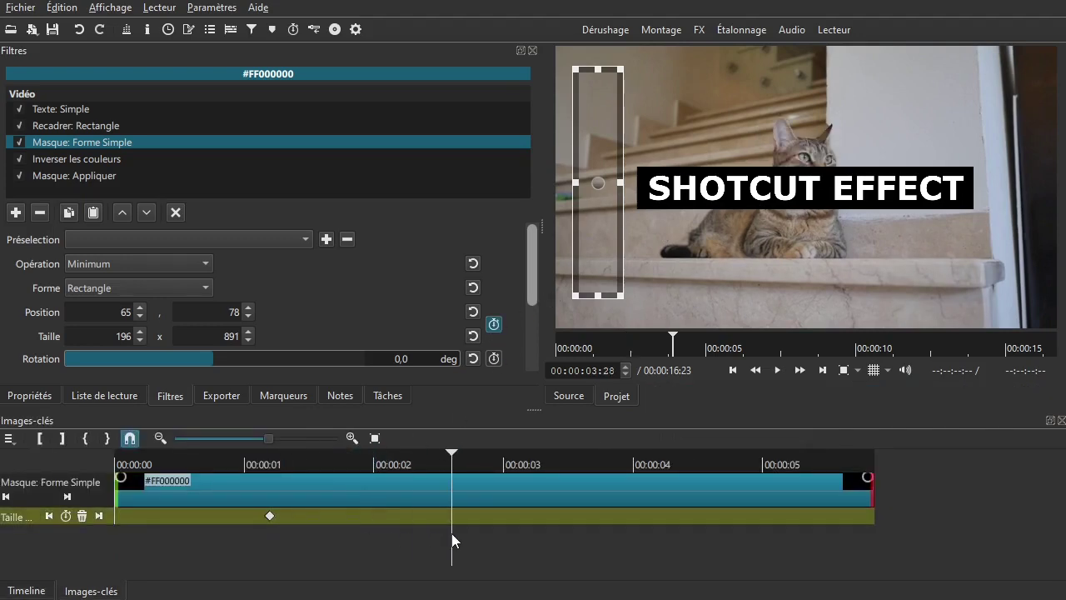
drag(621, 182, 838, 195)
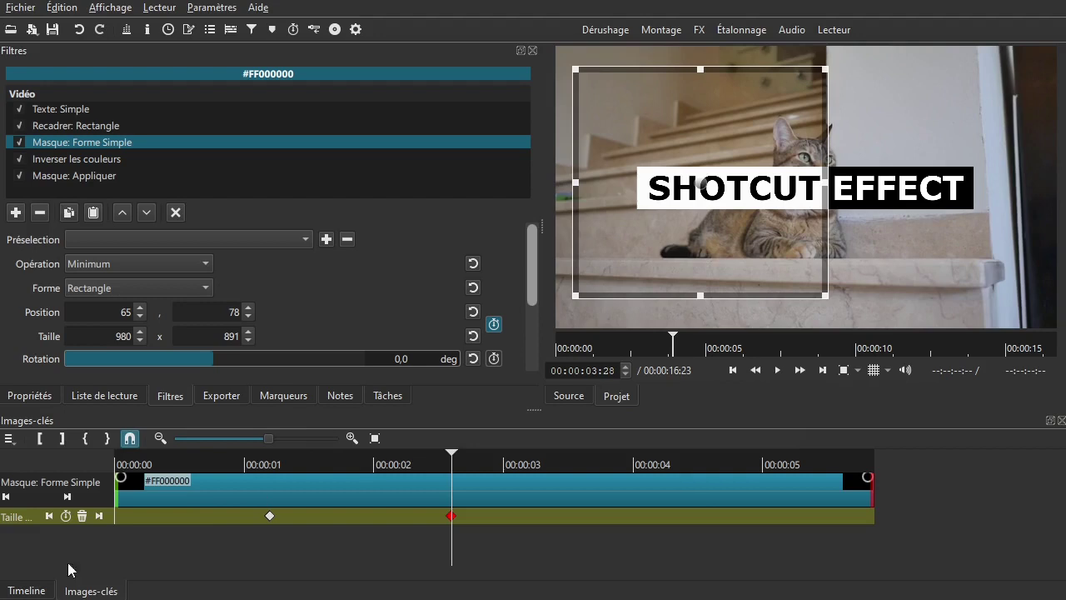
Return to the timeline, clear the filter selection and play from near the start to preview the inversion of the word SHOTCUT.
click(40, 591)
click(174, 466)
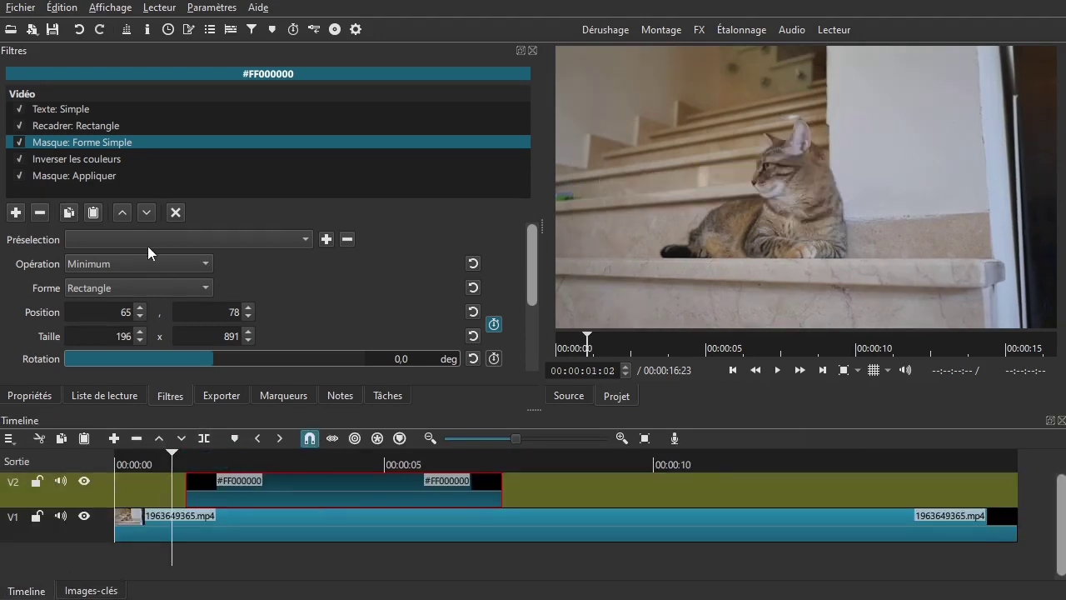
click(175, 212)
click(139, 465)
key(space)
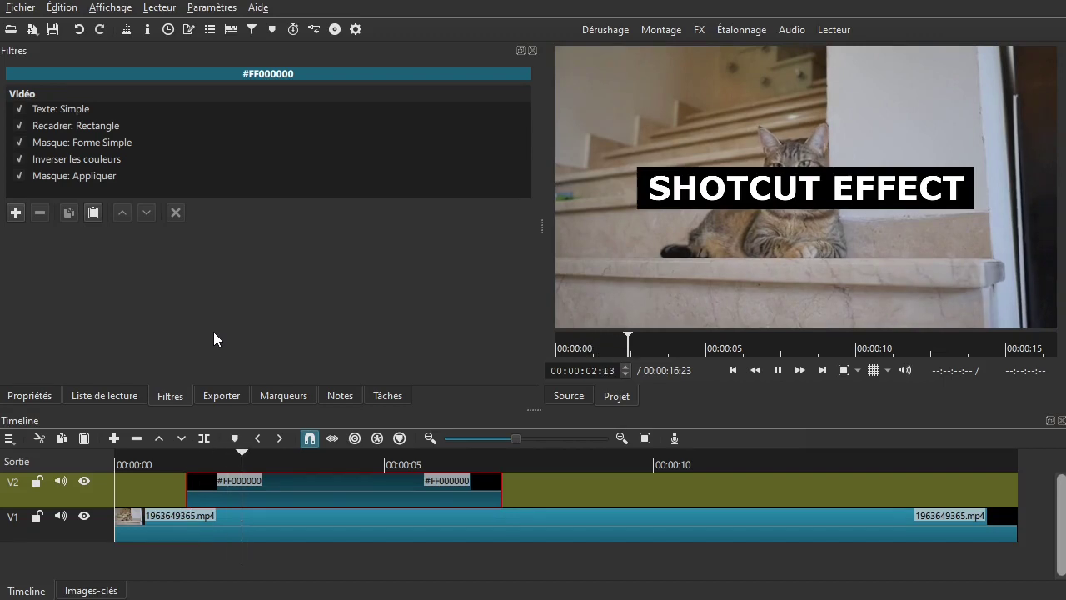
key(space)
key(Left)
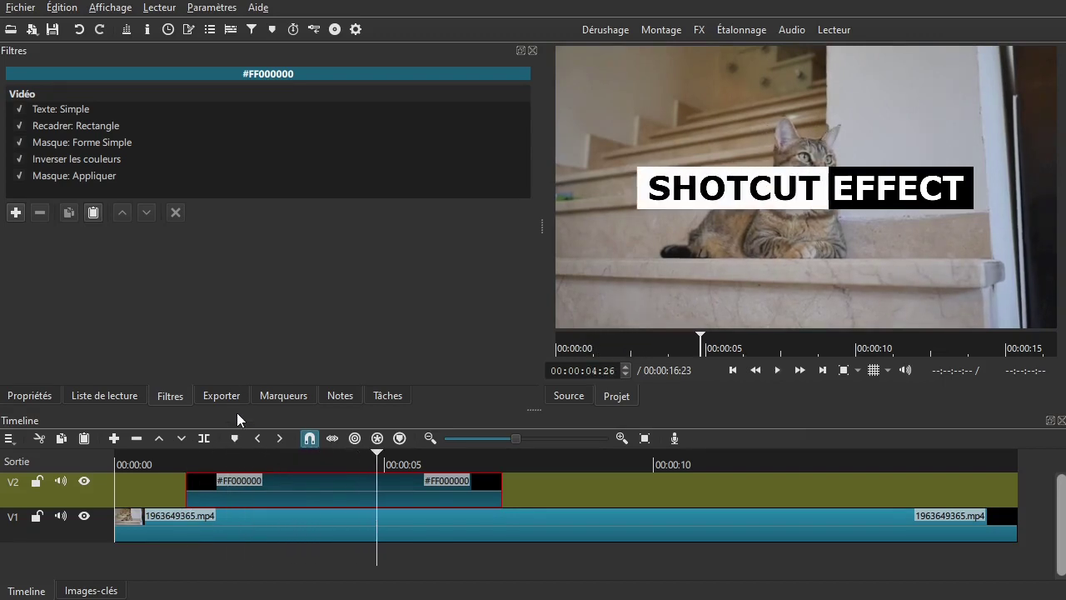
Delete all position and size keyframes of the Masque: Forme Simple filter.
click(61, 142)
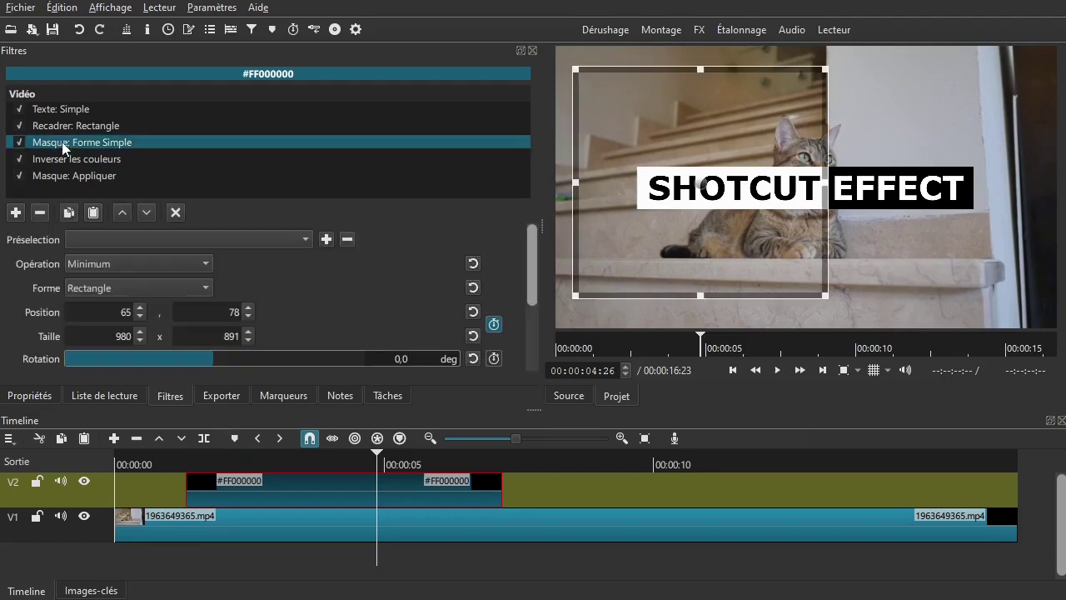
click(495, 324)
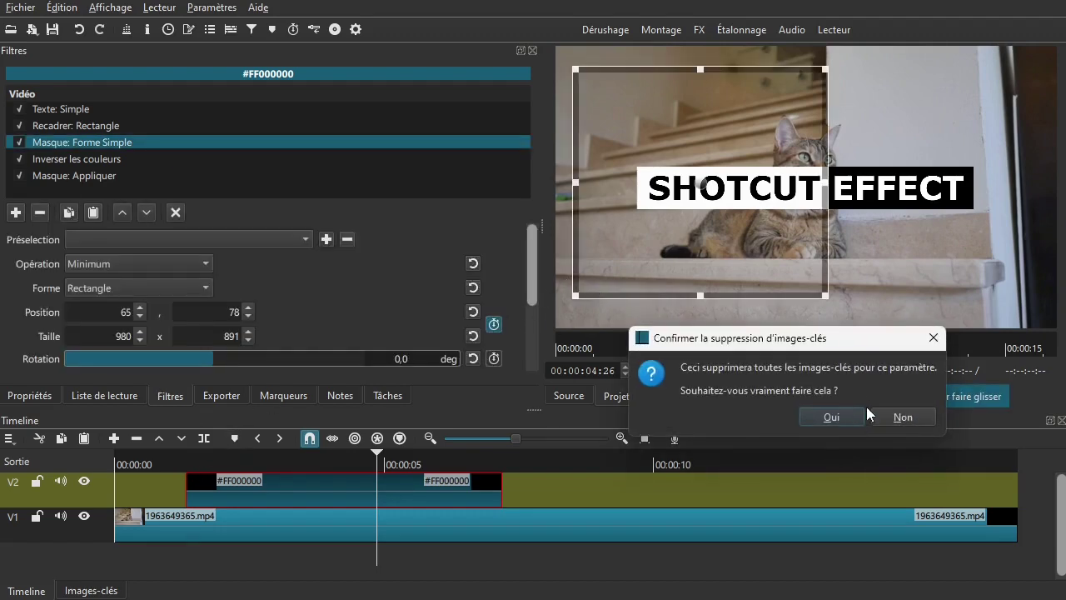
click(833, 417)
Reshape the mask into a horizontal band along the banner's lower edge, at about 208, 616 and sized about 1496 x 123.
mouse_move(591, 189)
mouse_down()
mouse_move(759, 198)
mouse_move(626, 198)
mouse_move(608, 186)
mouse_up()
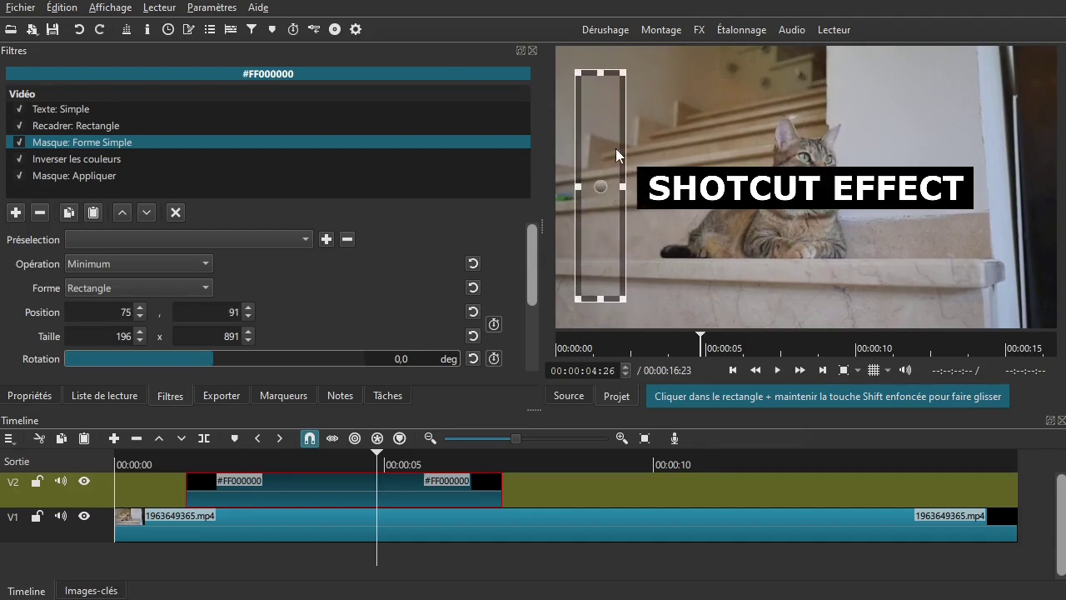
drag(623, 72, 972, 290)
drag(777, 287, 821, 187)
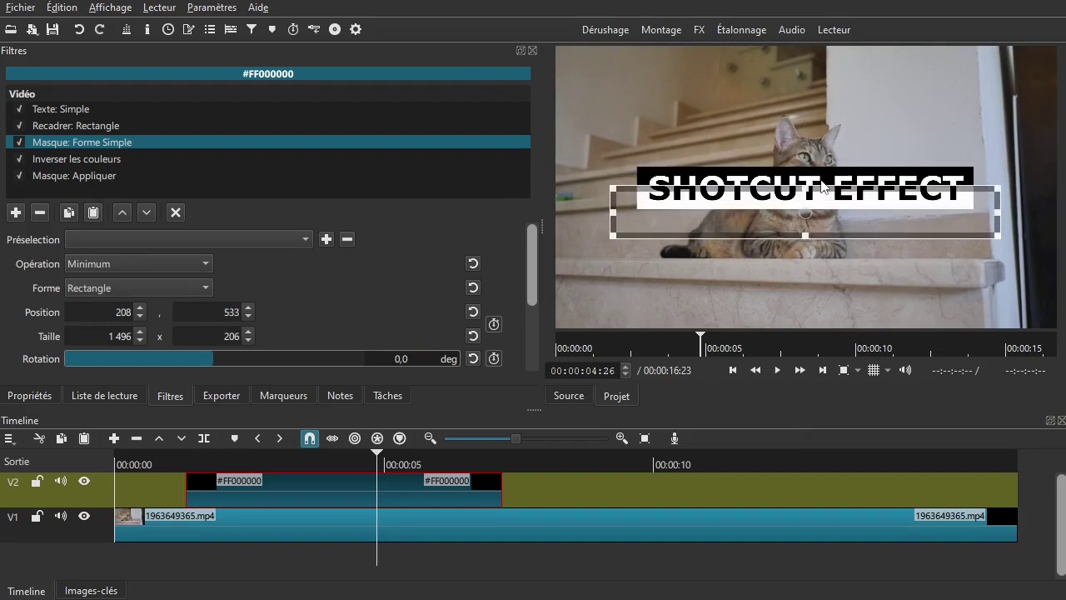
click(178, 212)
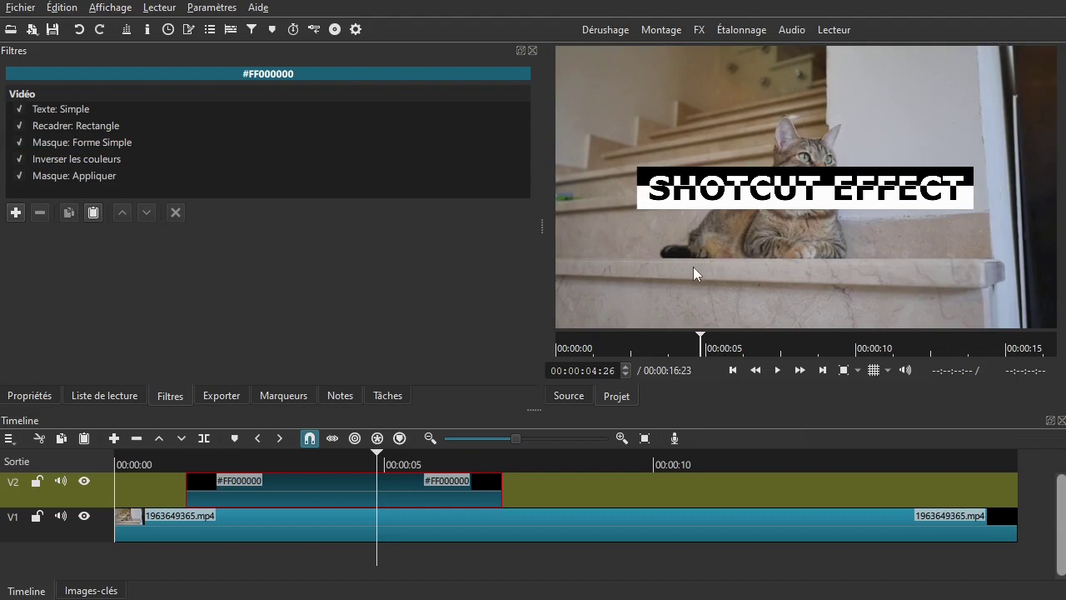
click(74, 147)
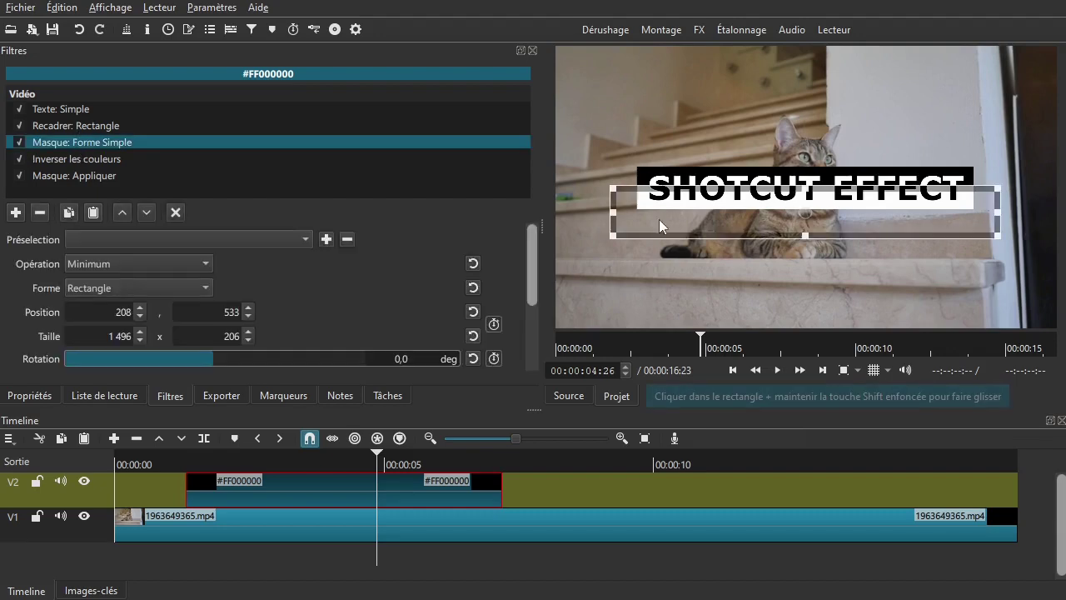
mouse_move(806, 190)
mouse_down()
mouse_move(805, 160)
mouse_move(803, 209)
mouse_up()
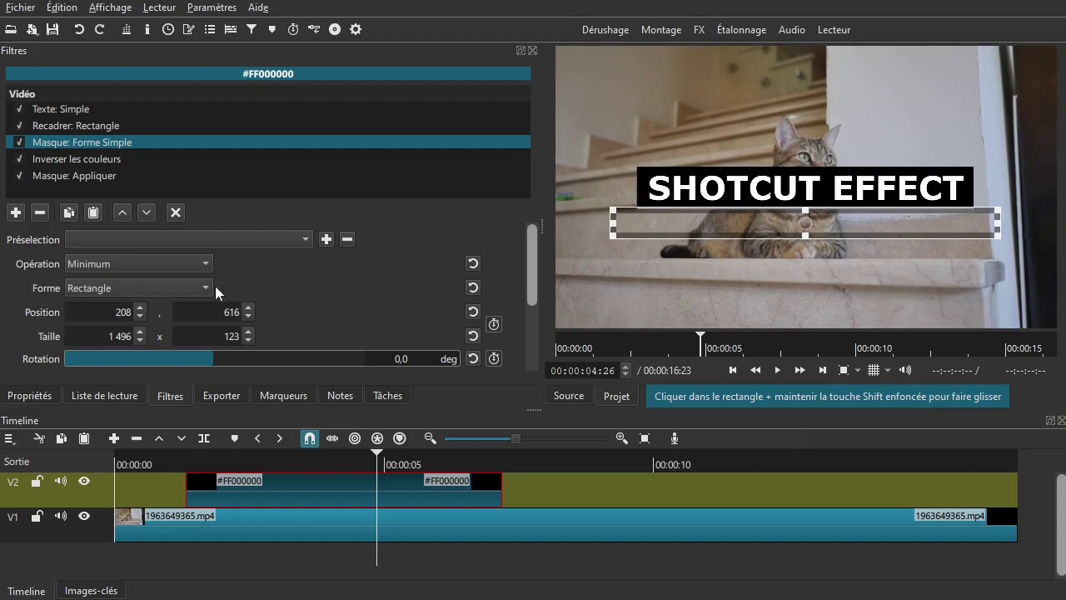
Try enlarging the mask to about 1496 x 314, rotating it to about 26,7 degrees and moving it to about -480, 676.
drag(805, 208, 797, 163)
drag(532, 263, 395, 311)
mouse_move(222, 278)
mouse_down()
mouse_move(256, 278)
mouse_move(238, 275)
mouse_up()
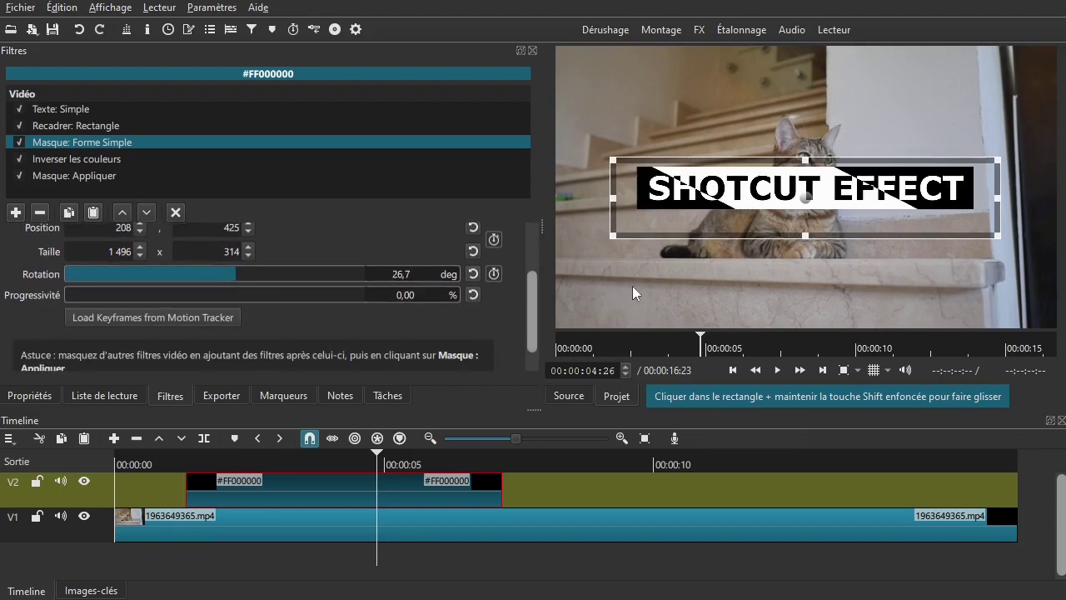
drag(815, 199, 615, 263)
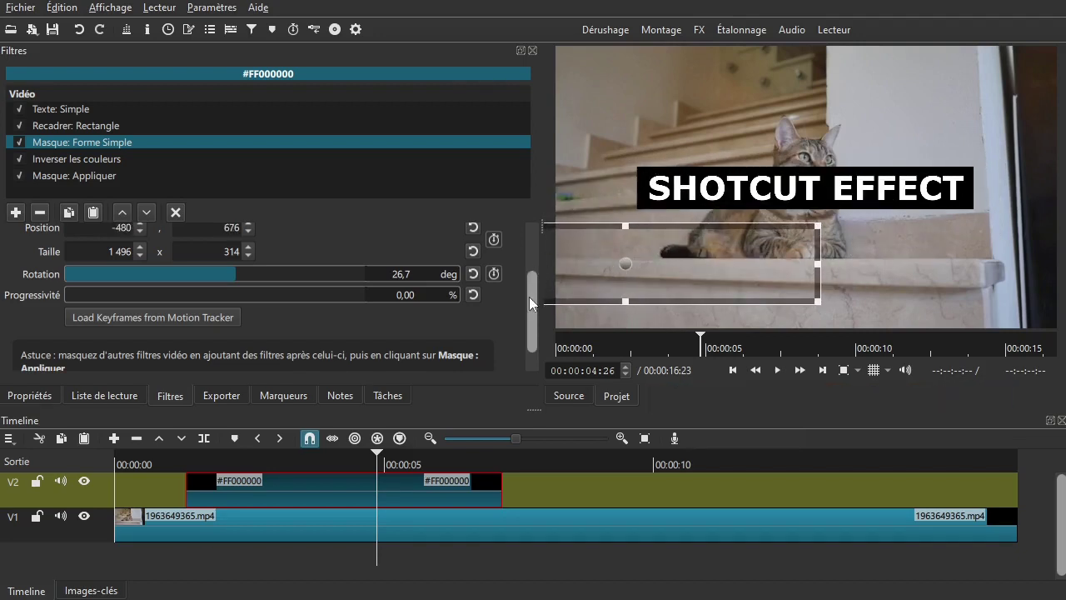
Try stretching the tilted mask to about 2678 x 515 at -480, 476, and clear the filter selection to view the diagonal inversion.
drag(529, 297, 545, 200)
drag(632, 212, 695, 79)
drag(819, 190, 1065, 172)
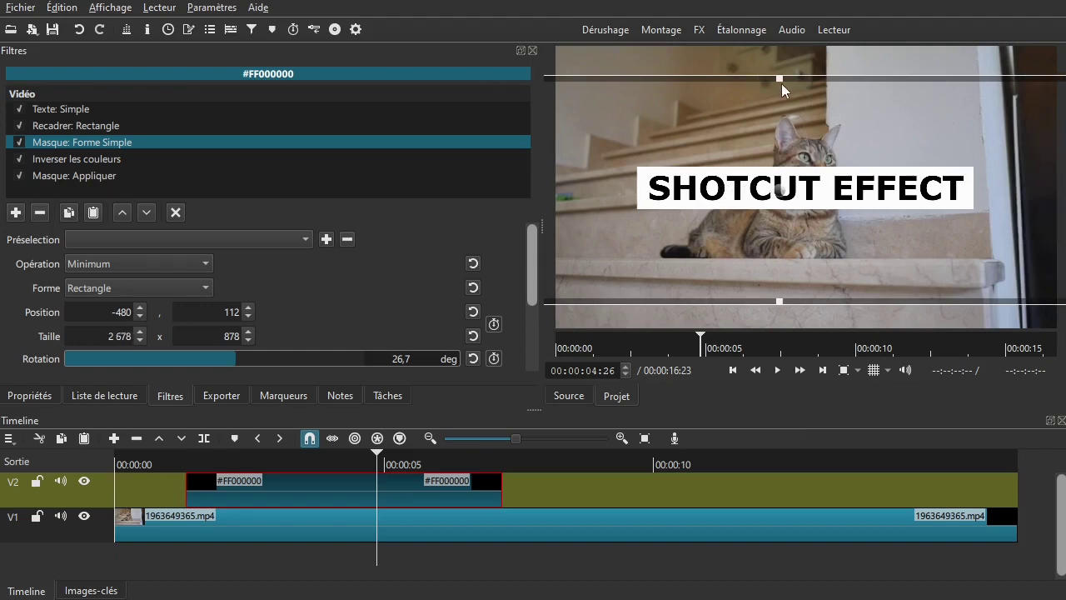
drag(779, 79, 739, 191)
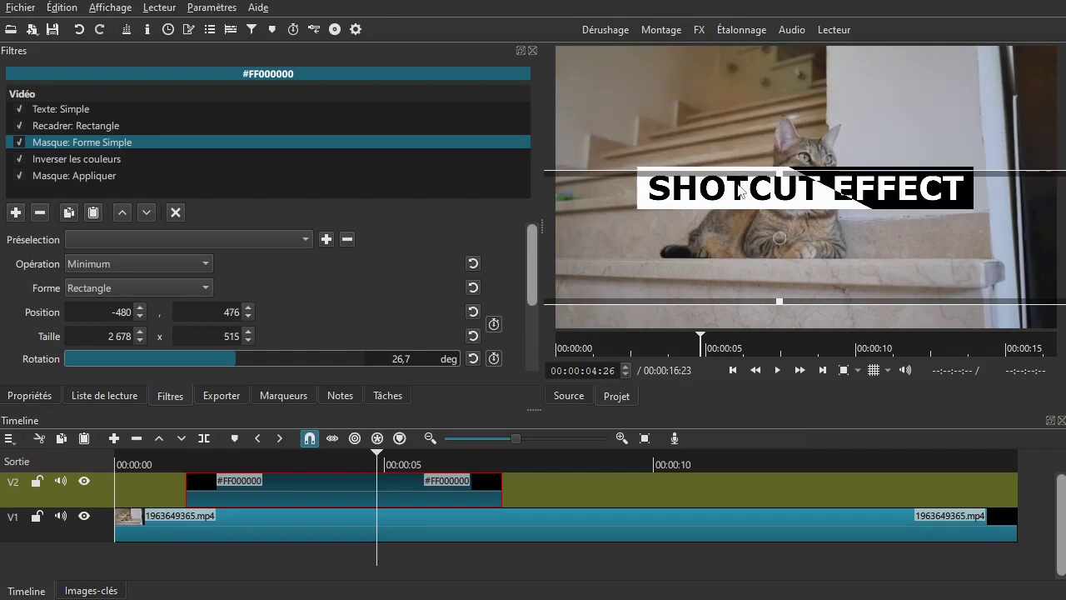
click(174, 212)
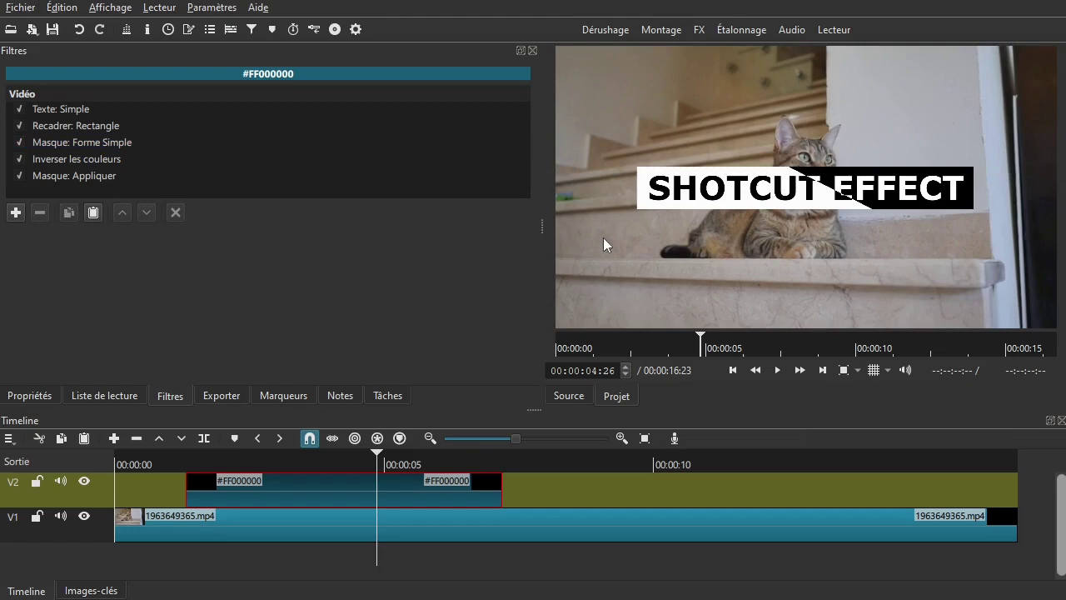
Try shifting the tilted mask to about -1057, 454 and narrowing it to about 1391 x 515, clear of the banner.
click(55, 144)
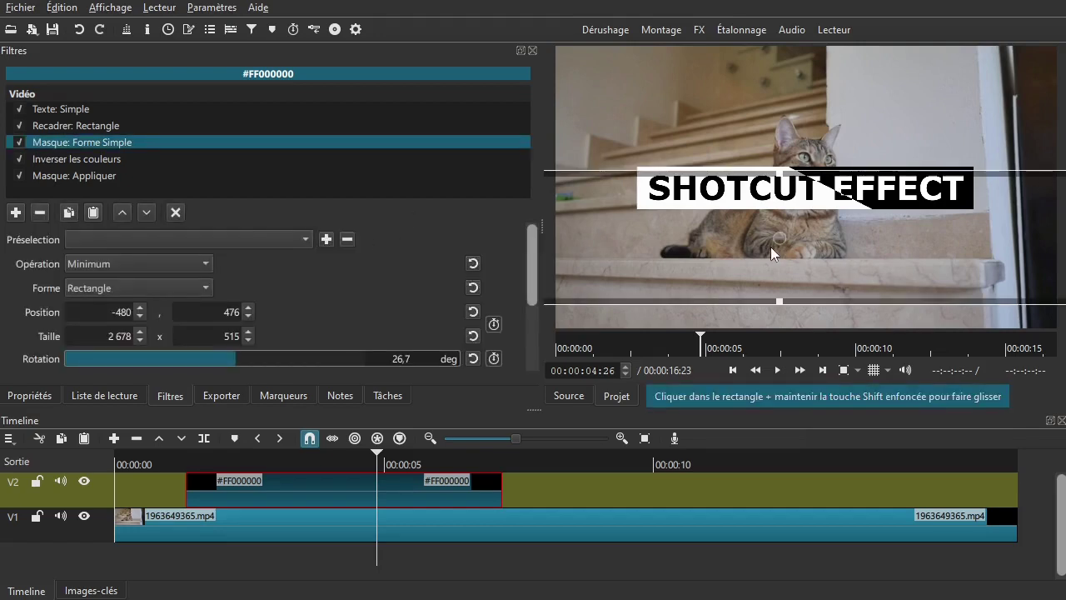
drag(772, 243, 603, 244)
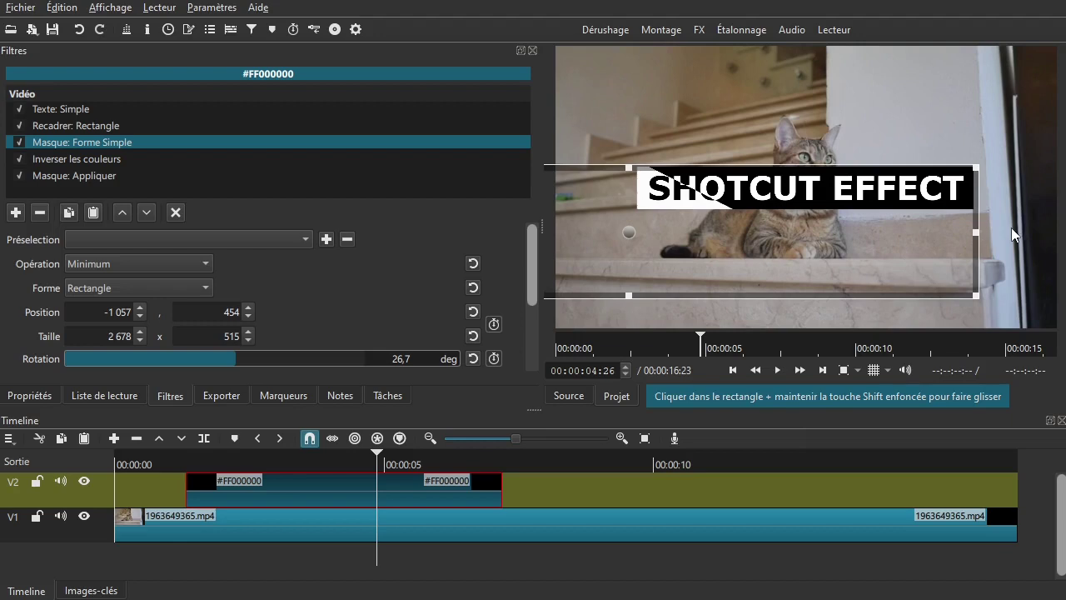
drag(978, 232, 639, 236)
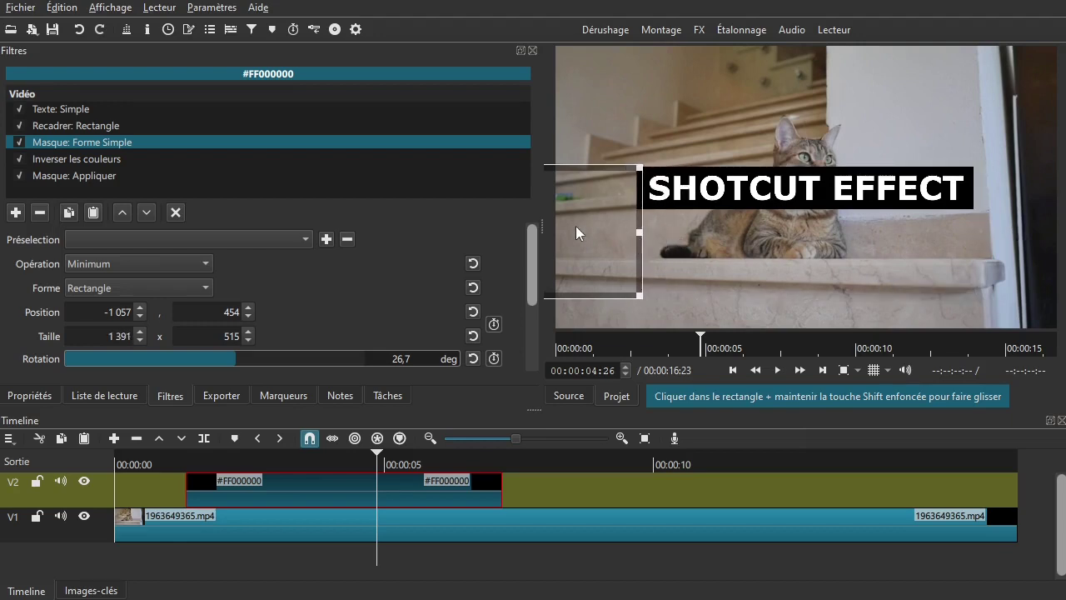
Reset the mask's position, size and rotation, and reshape it over the banner's start at about 239, 407, sized about 346 x 318.
click(471, 312)
click(472, 336)
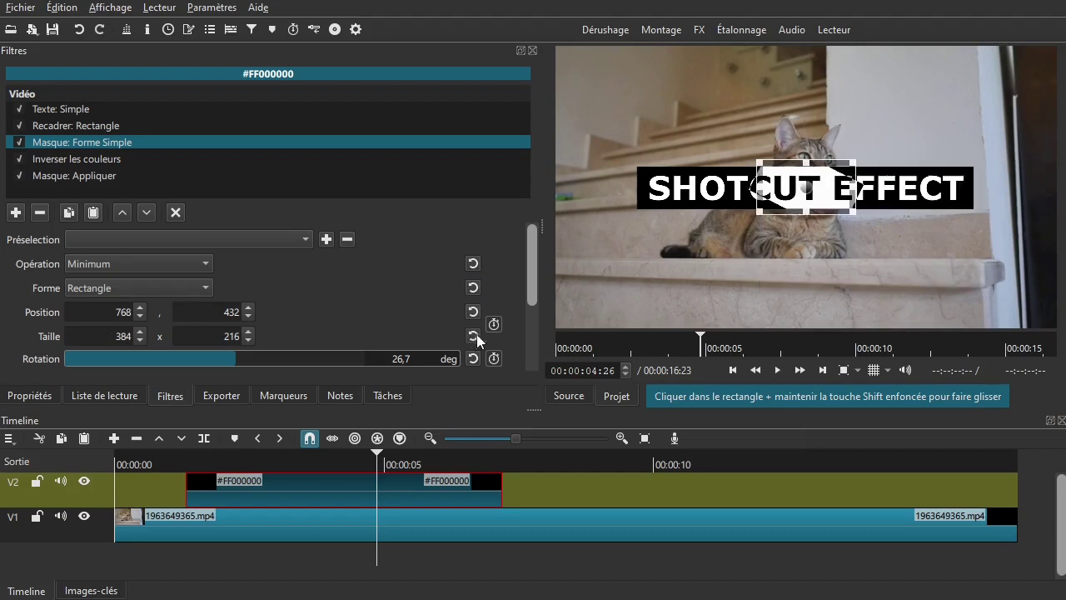
drag(791, 205, 746, 209)
drag(533, 263, 519, 325)
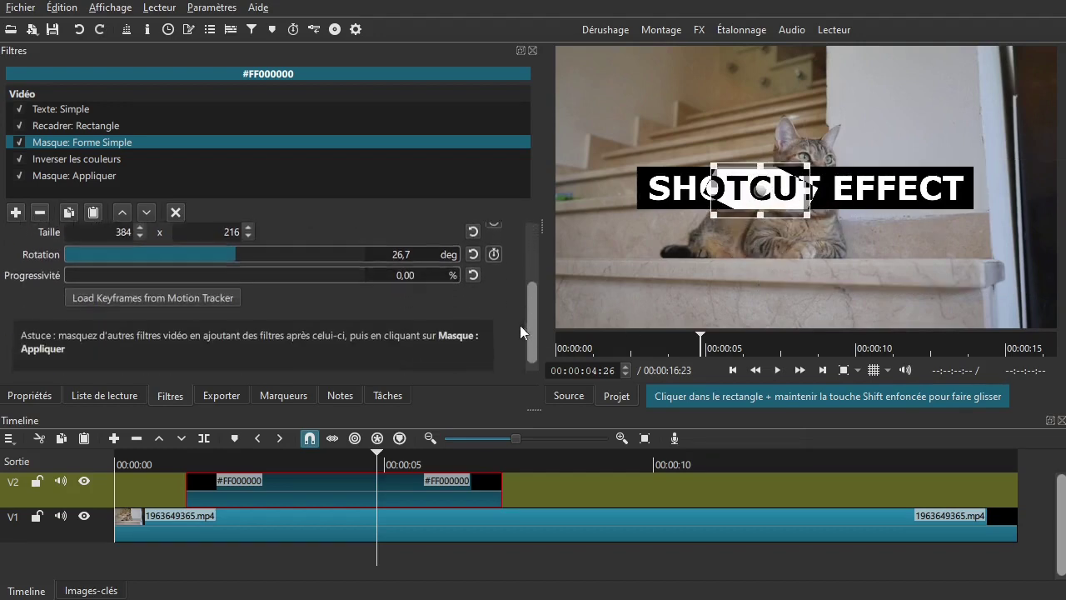
click(473, 246)
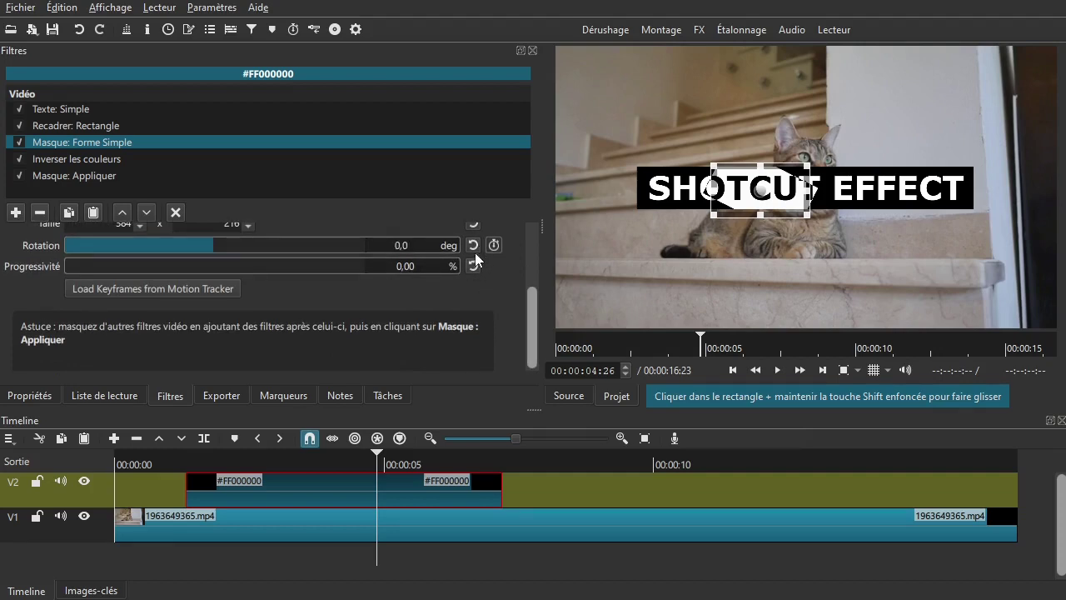
drag(531, 317, 535, 232)
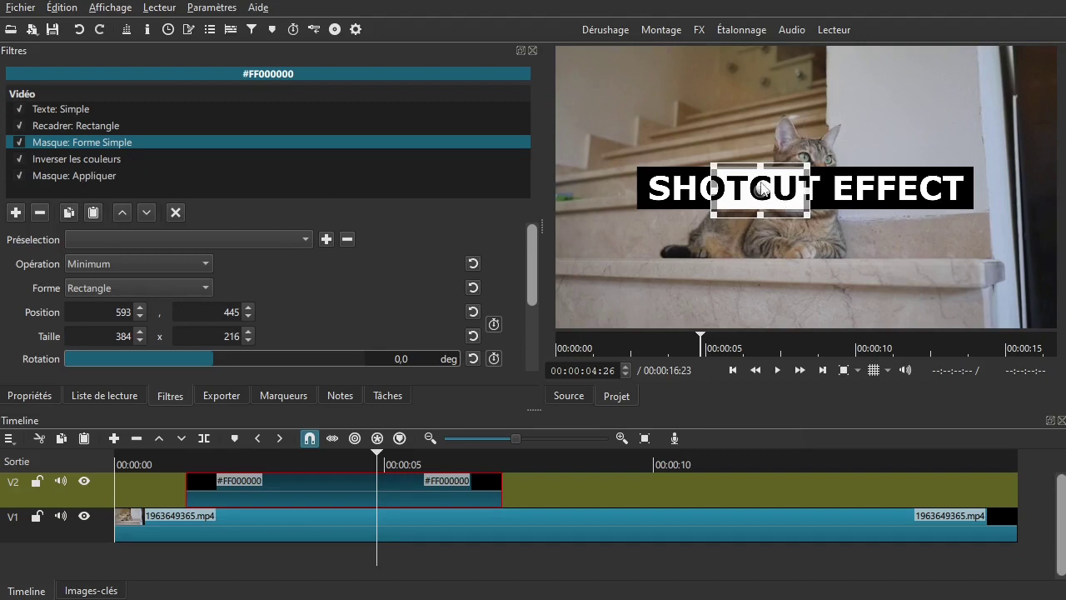
drag(762, 190, 661, 182)
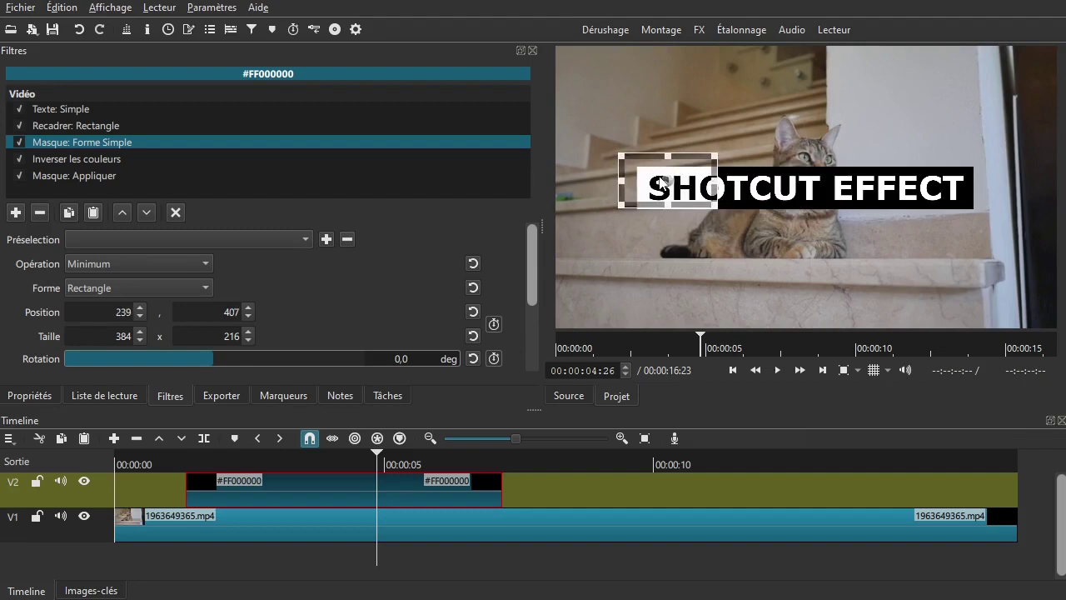
drag(714, 204, 707, 234)
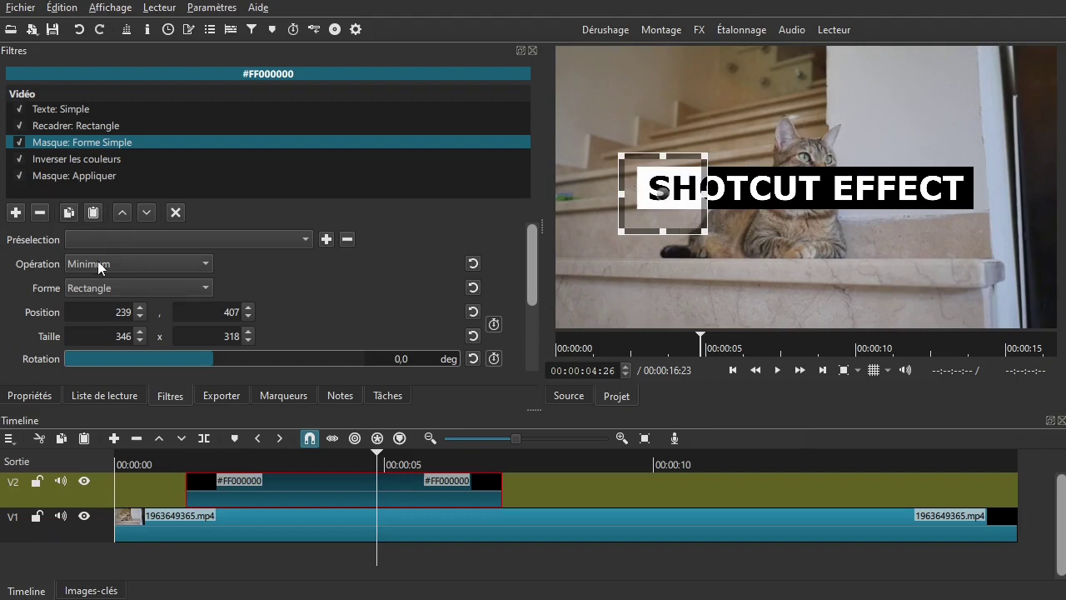
Try the Ellipse shape for the mask, view the banner with no filter selected, and restore the Rectangle shape.
click(102, 288)
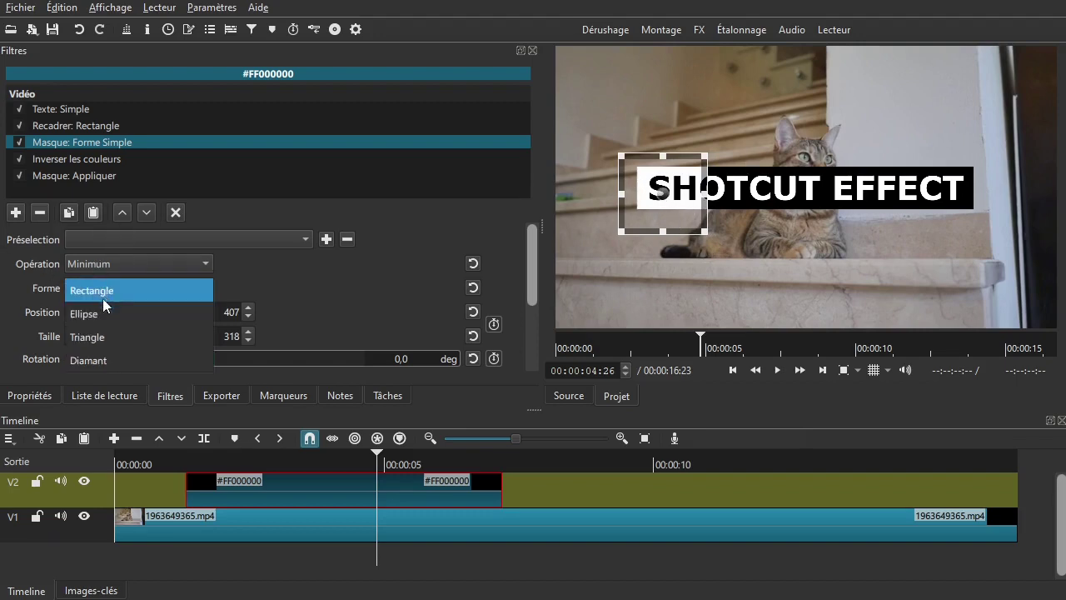
click(102, 311)
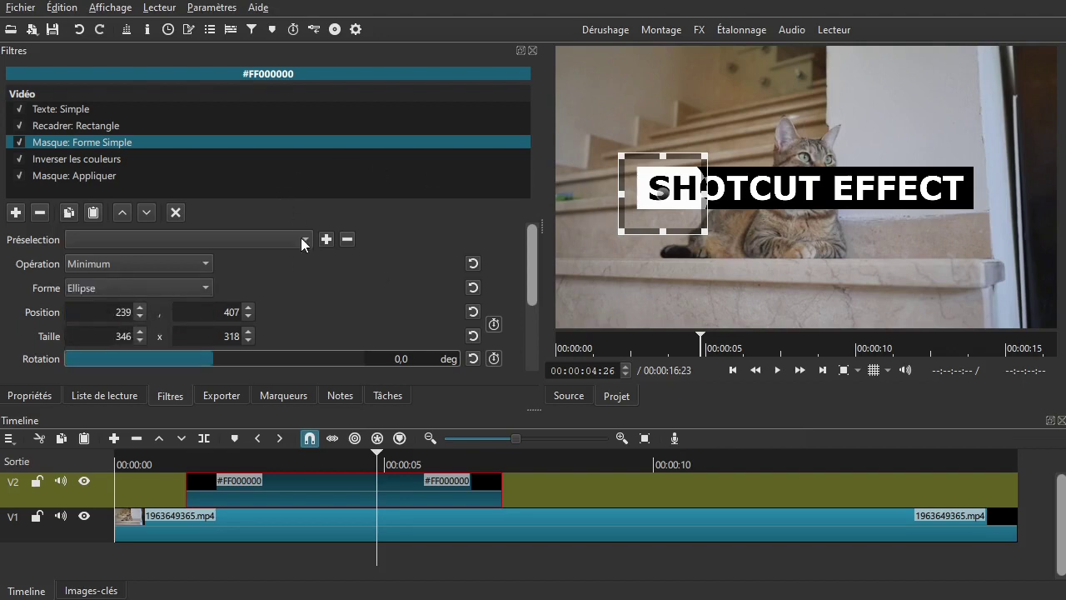
click(176, 212)
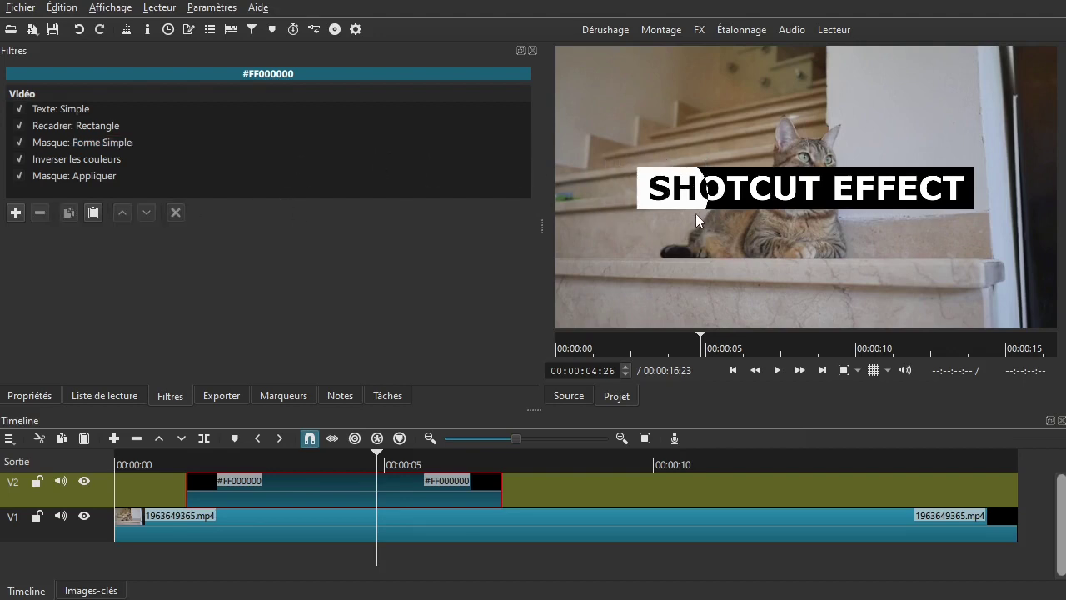
click(88, 142)
click(142, 288)
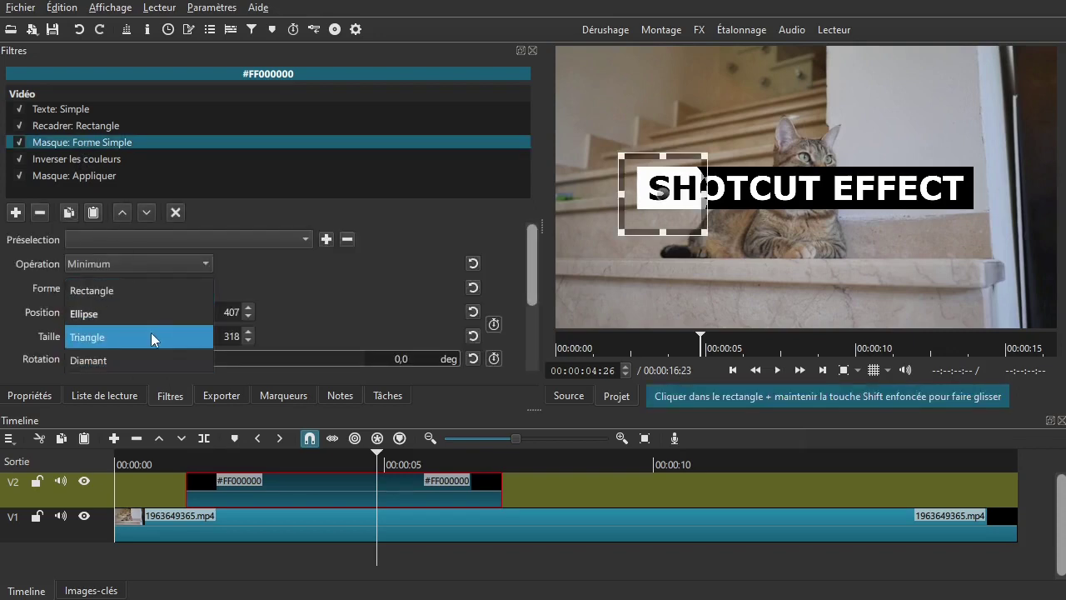
click(140, 290)
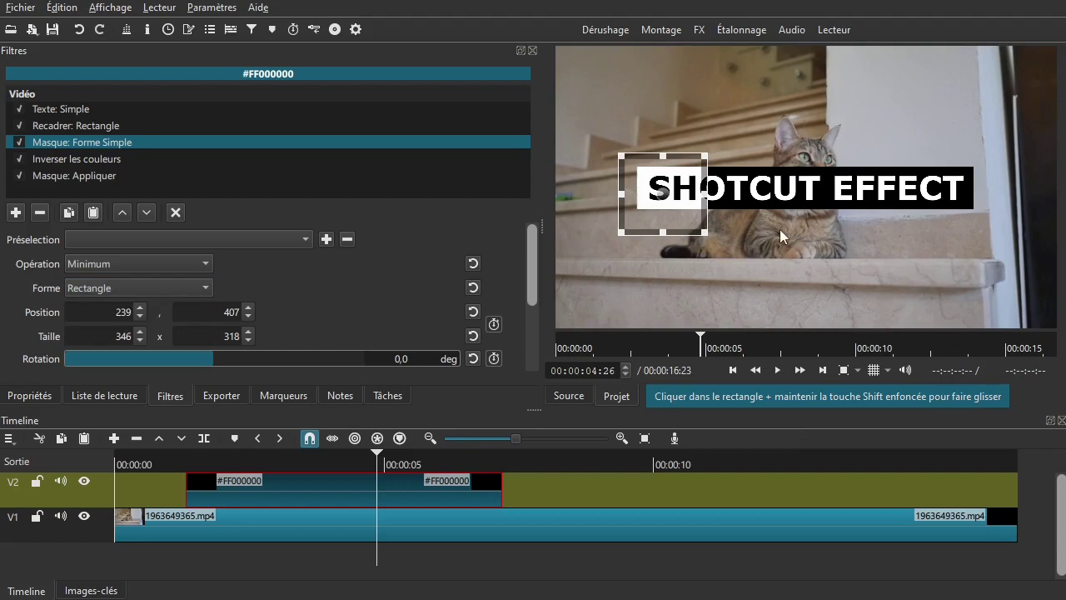
Move the mask to about 255, 372 and turn off the Inverser les couleurs filter.
drag(661, 192, 676, 187)
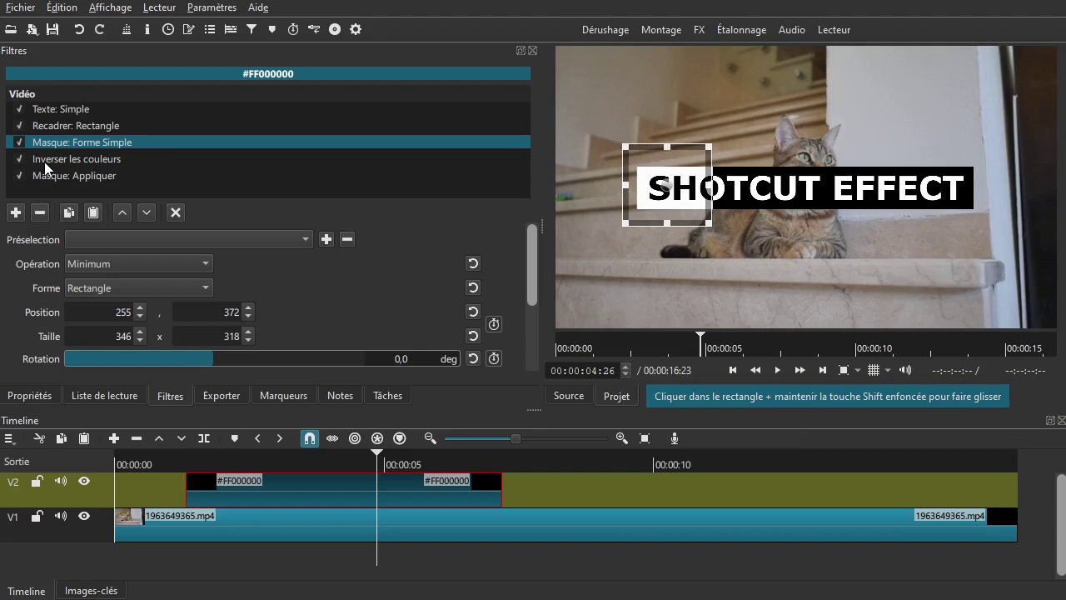
click(19, 160)
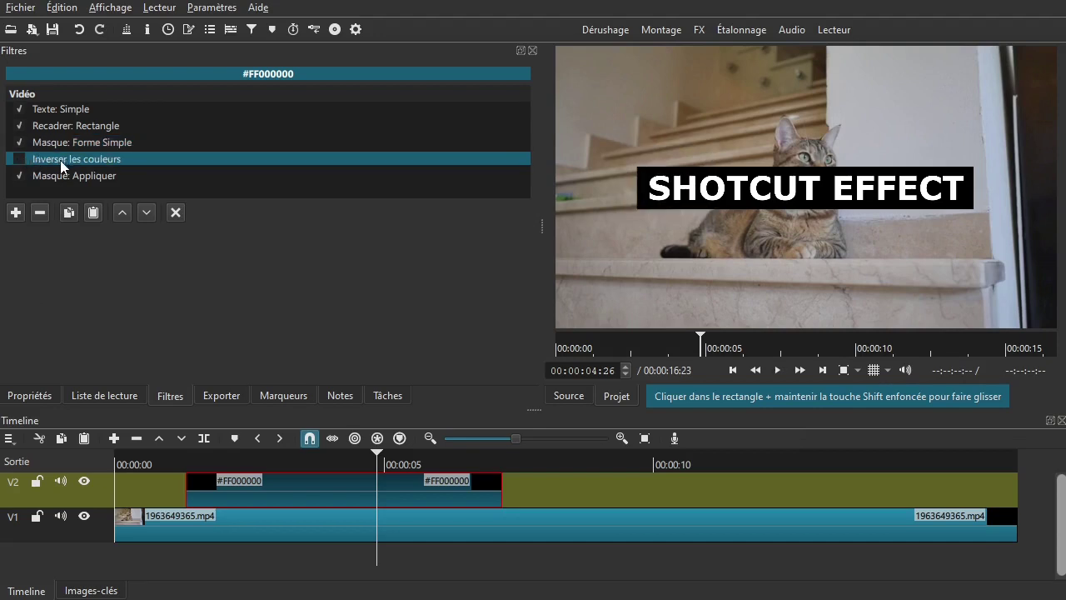
Search the video filters for "mos" and add the Mosaïque filter to the title clip.
click(14, 212)
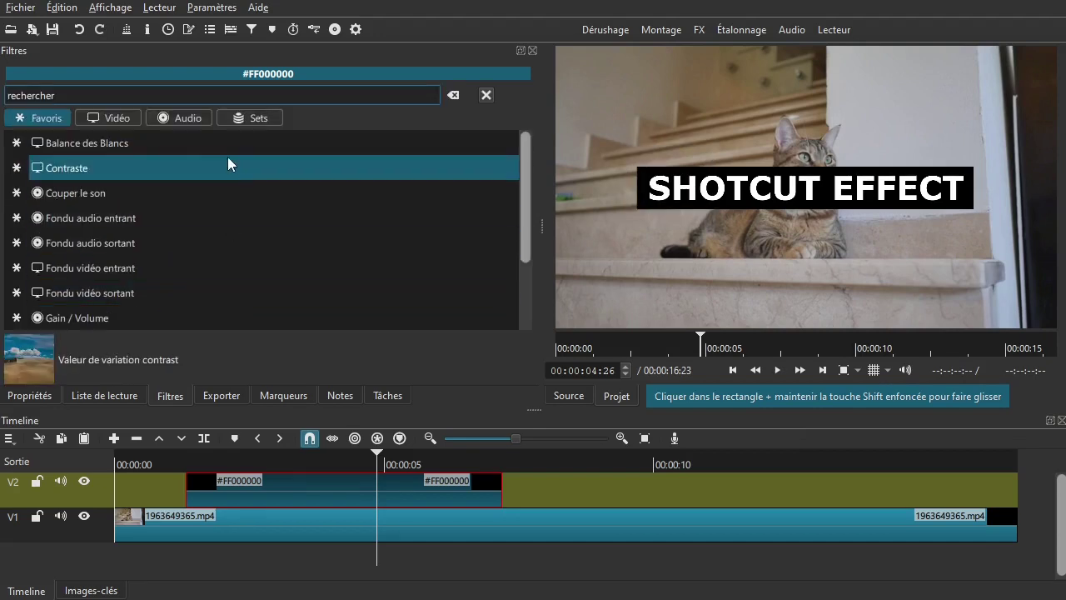
drag(525, 185, 529, 254)
click(112, 120)
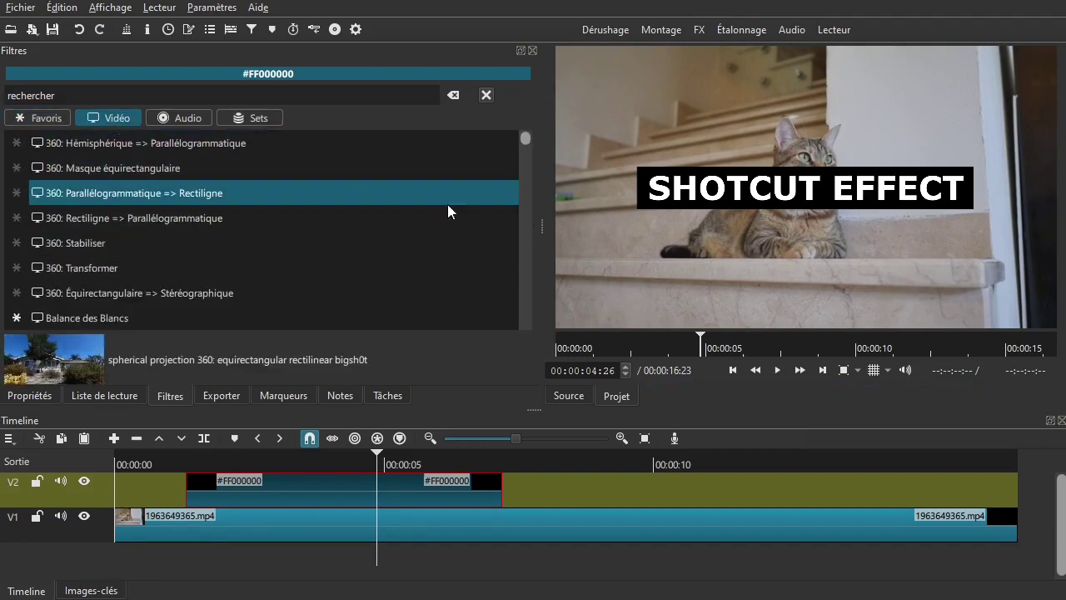
click(204, 99)
text(mos)
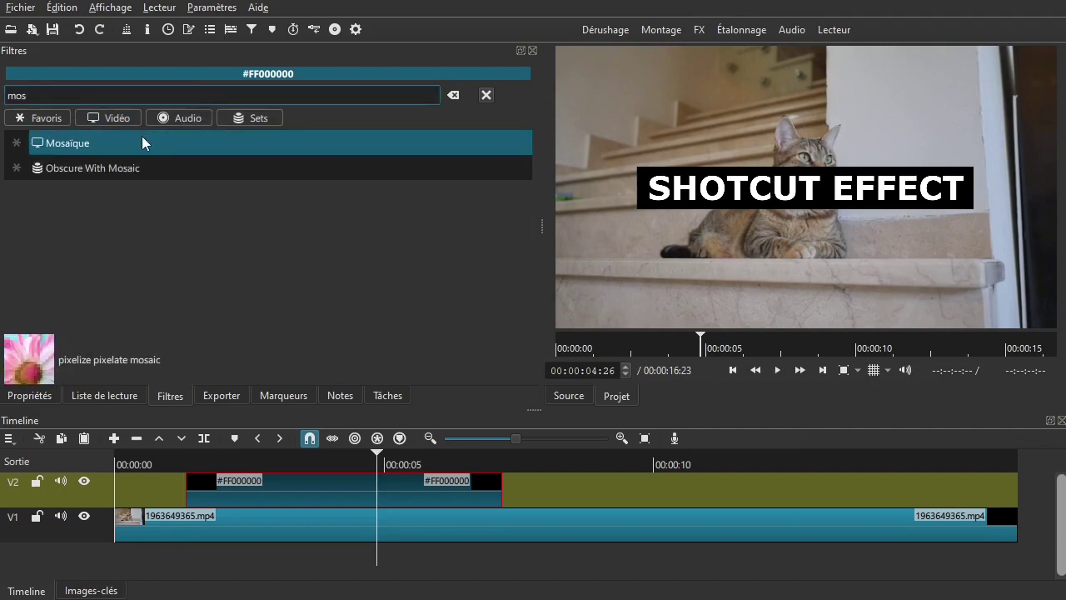
click(142, 138)
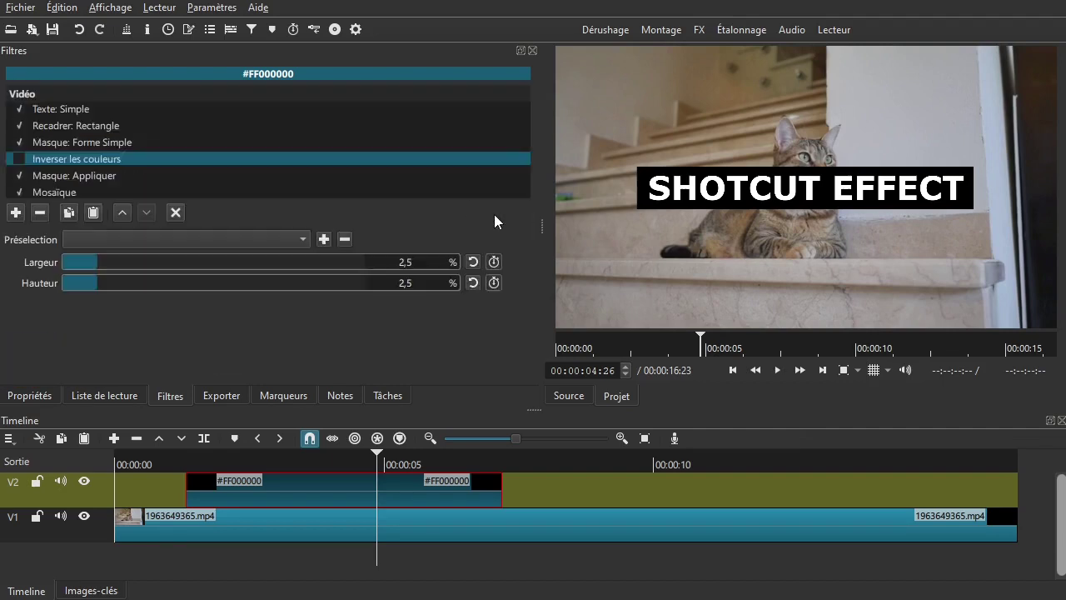
Set both the Largeur and Hauteur of the Mosaïque filter to 0,5 %.
drag(82, 262, 64, 280)
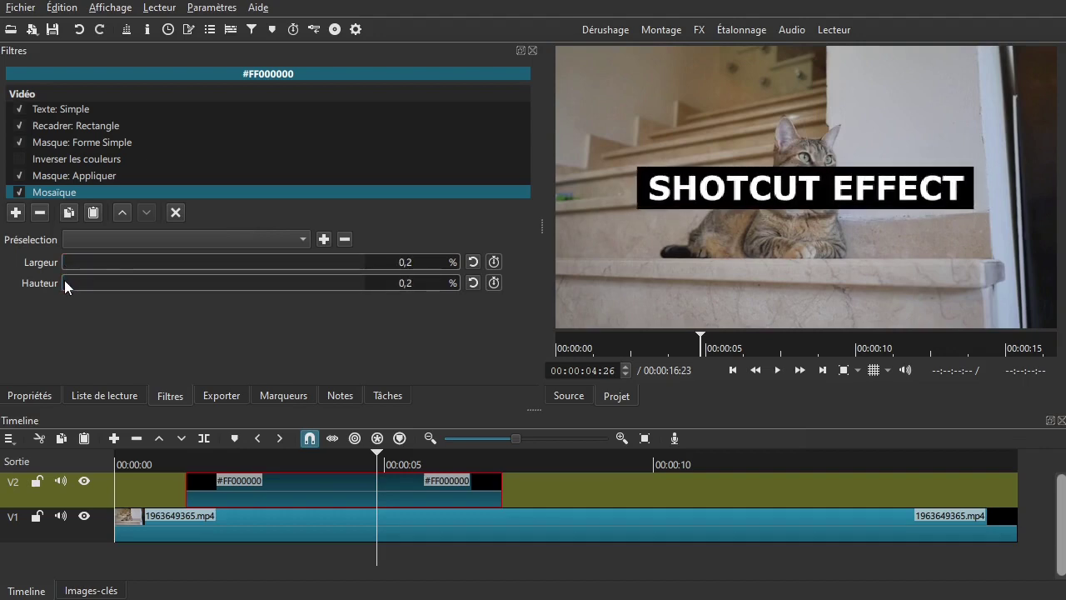
drag(414, 262, 328, 262)
text(0)
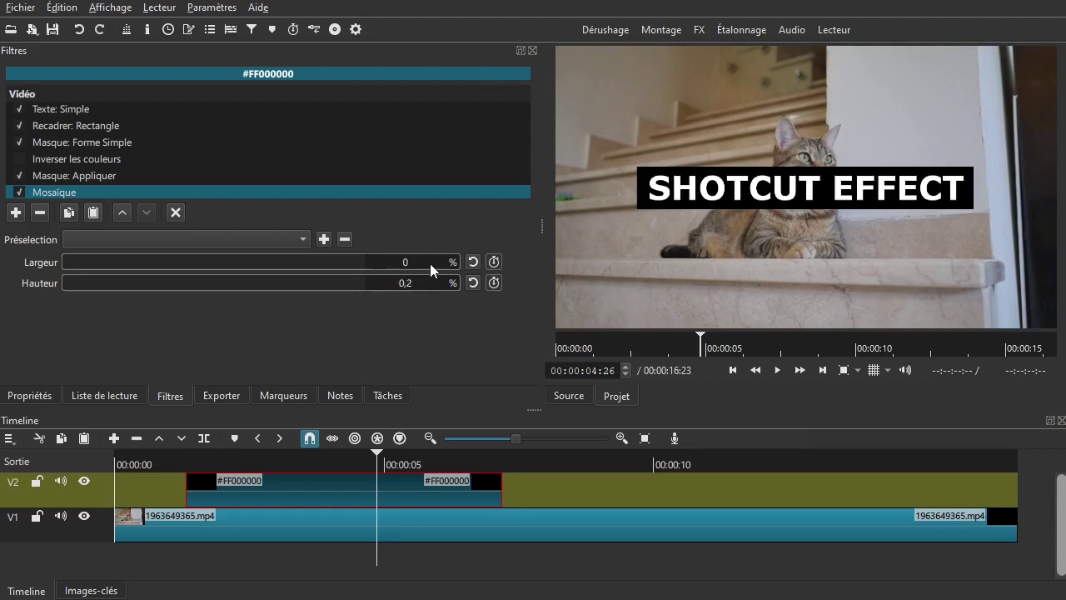
text(,5)
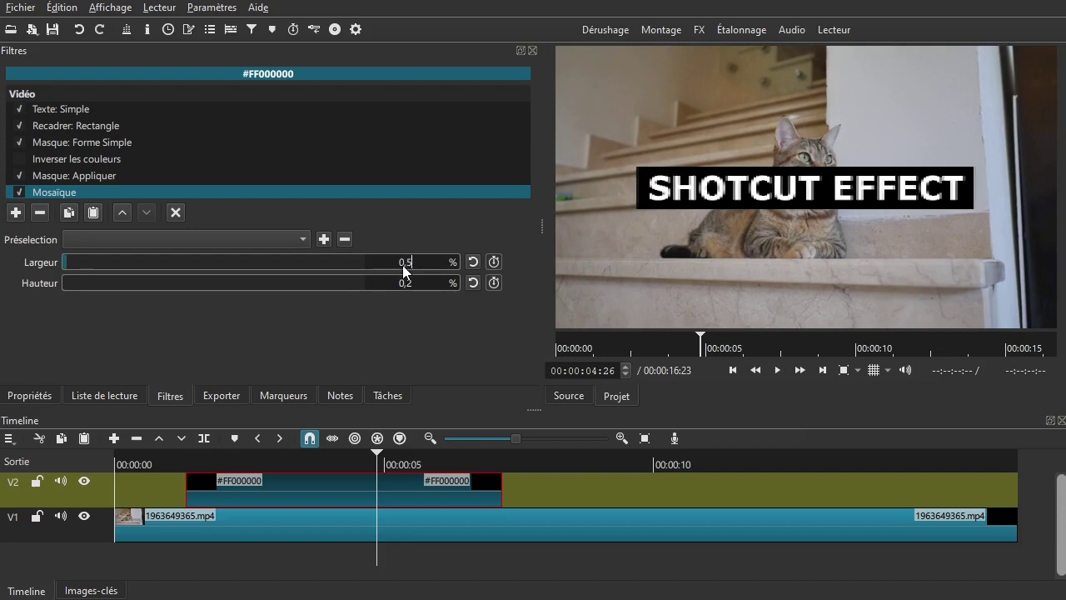
drag(414, 285, 361, 283)
text(0,5)
Place the Mosaïque filter above Masque: Appliquer, and move the Forme Simple mask over the letters CUT at about 701, 362.
click(121, 214)
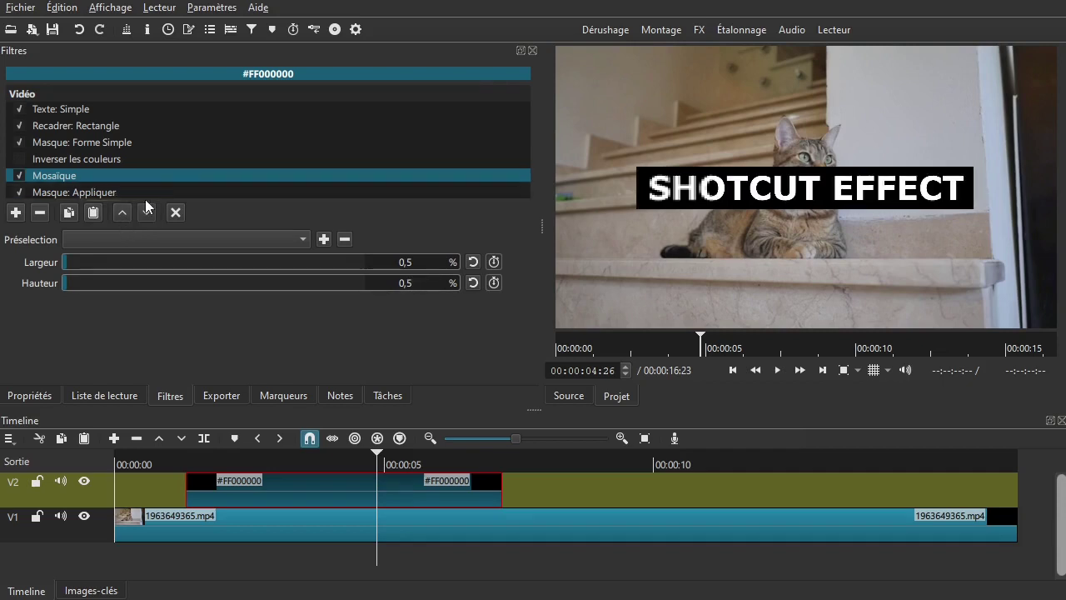
click(81, 148)
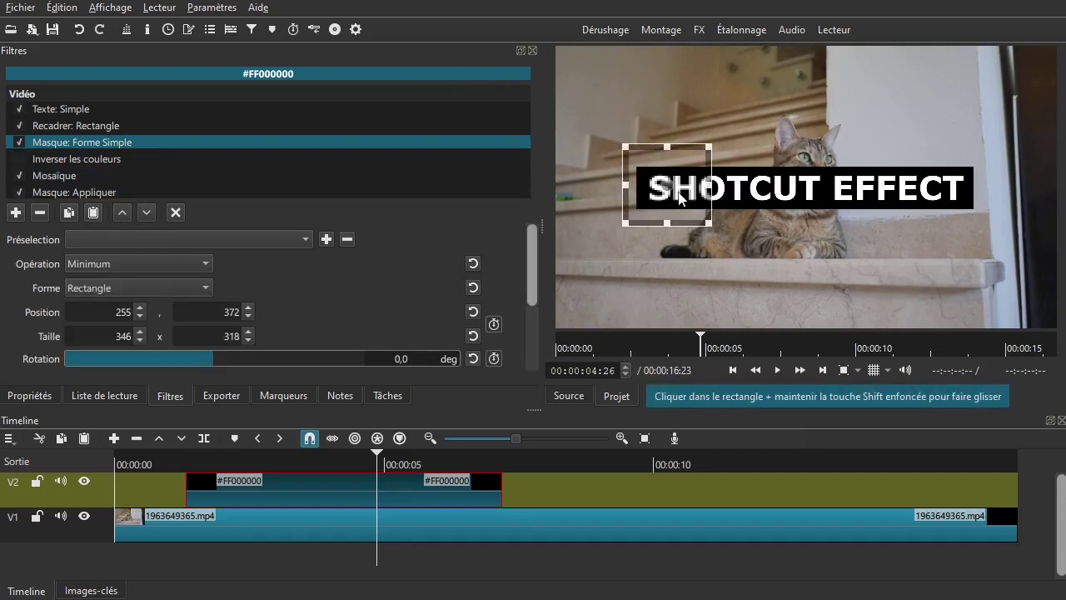
drag(673, 194, 797, 193)
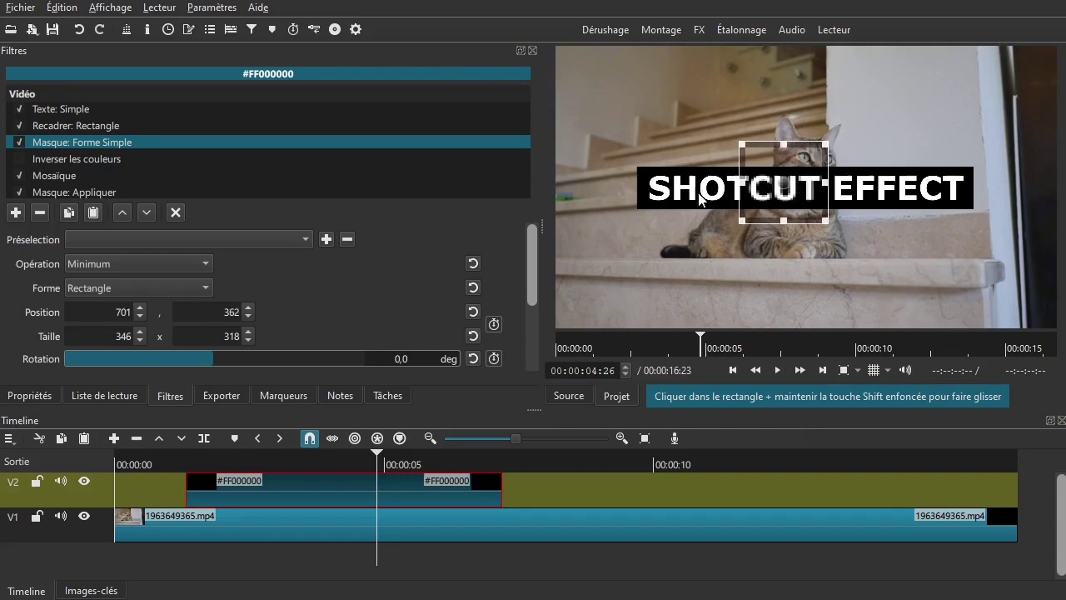
Try stretched mosaic blocks with Largeur 1,0 % and Hauteur 0,0 %, followed by Largeur 0,0 % and Hauteur 1,4 %.
click(52, 177)
drag(66, 259, 0, 284)
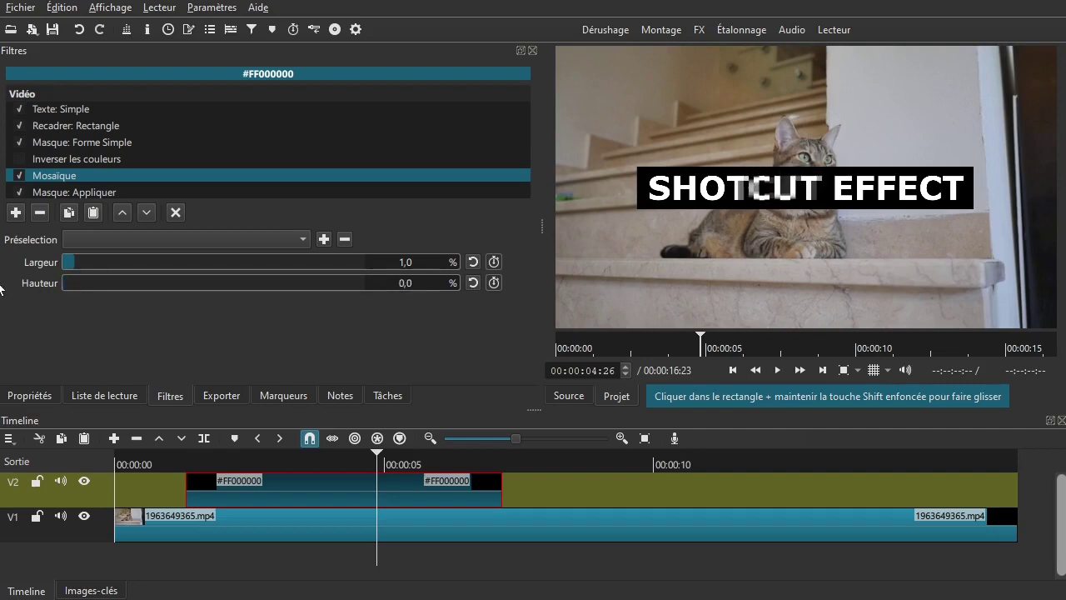
drag(74, 262, 82, 284)
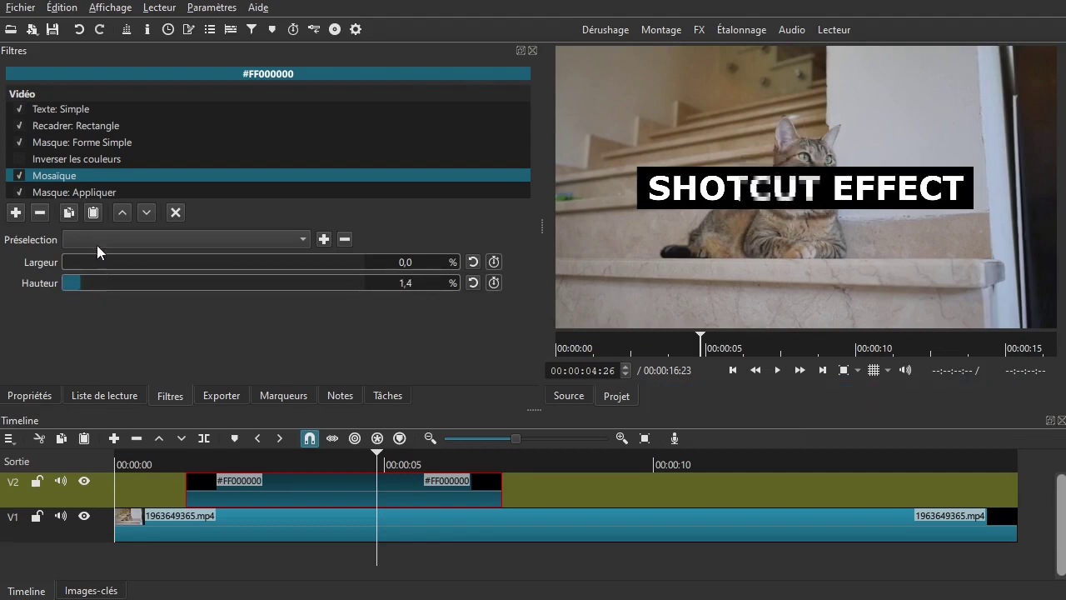
Replace the Mosaïque filter with Flou: Dimensions at Largeur 14,7 %, placed above Masque: Appliquer.
click(40, 213)
click(15, 212)
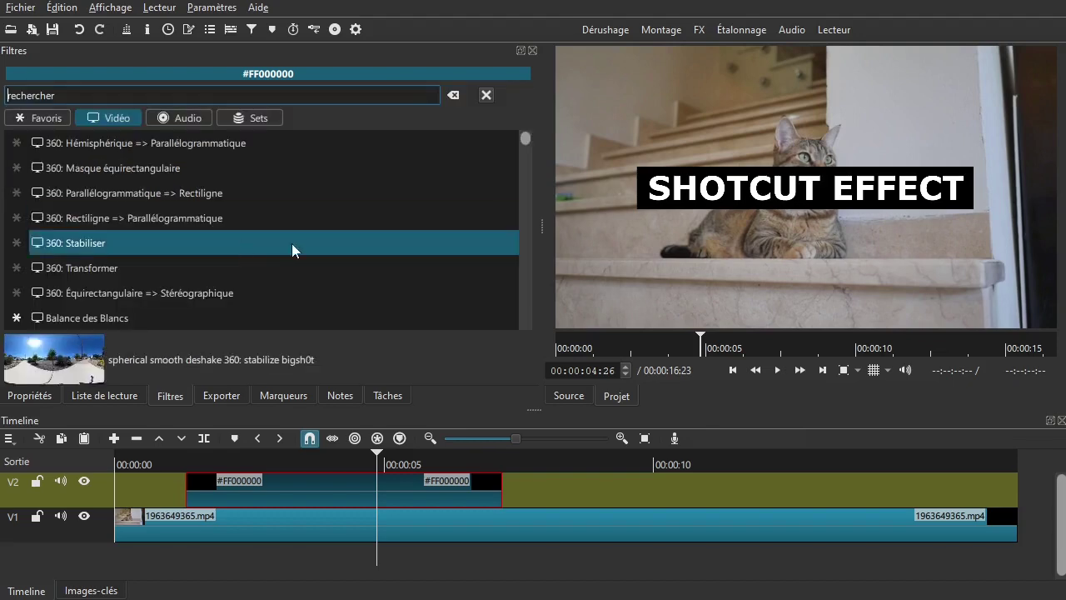
text(flou)
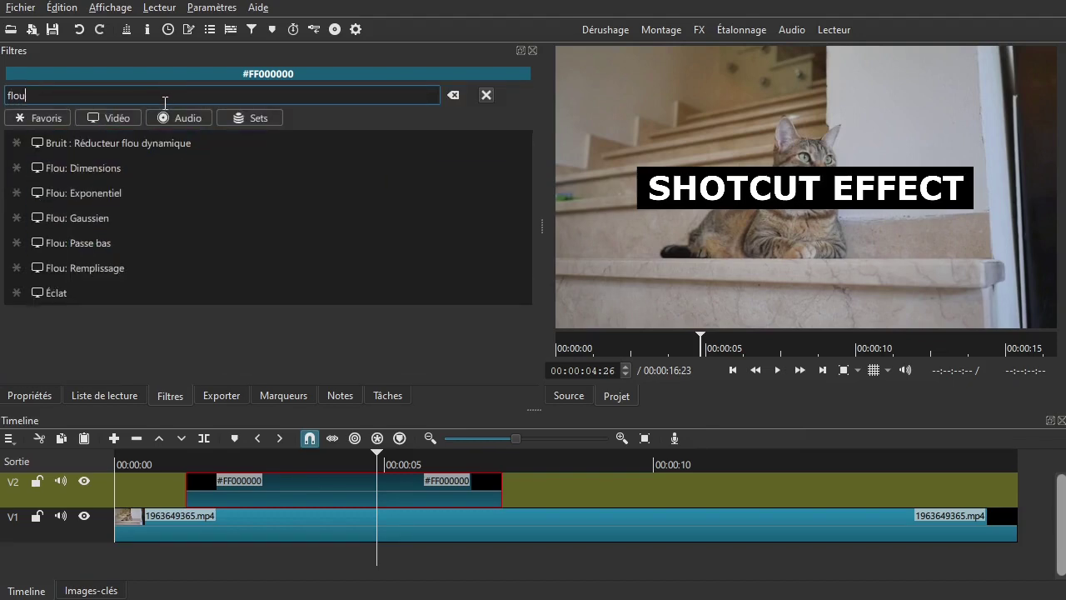
click(128, 168)
drag(74, 262, 107, 259)
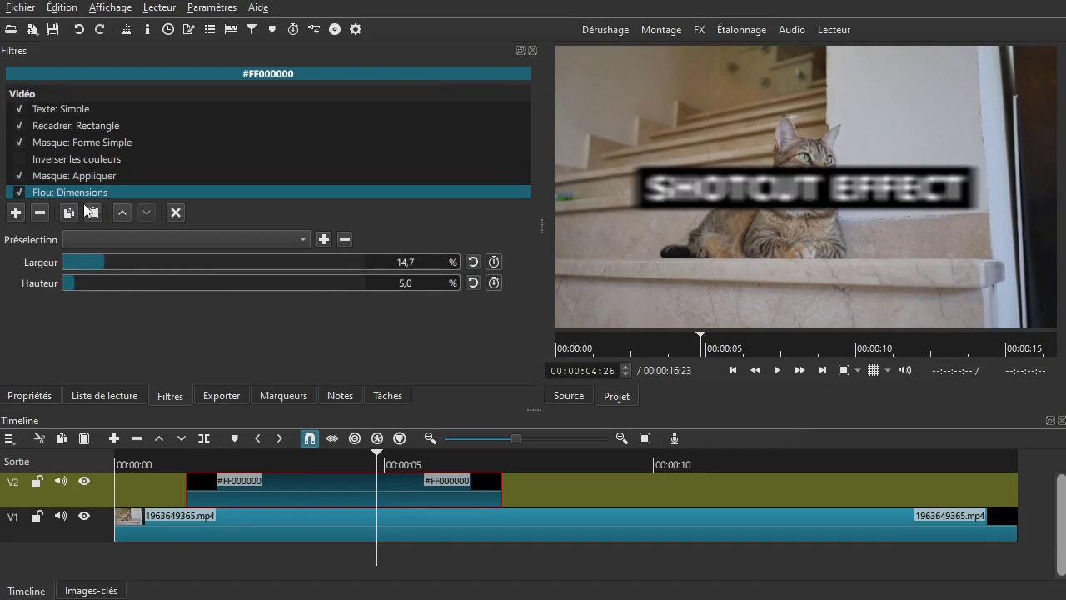
click(121, 212)
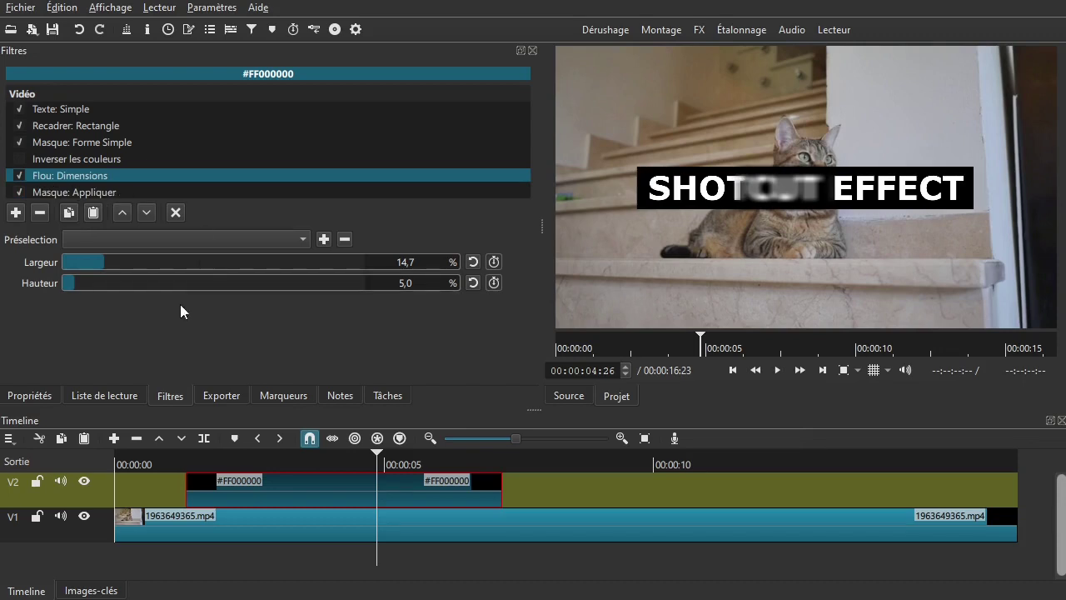
Try a vertical blur with Largeur 0,0 % and Hauteur 32,4 %, moving the Forme Simple mask to about 593, 372.
drag(81, 262, 161, 281)
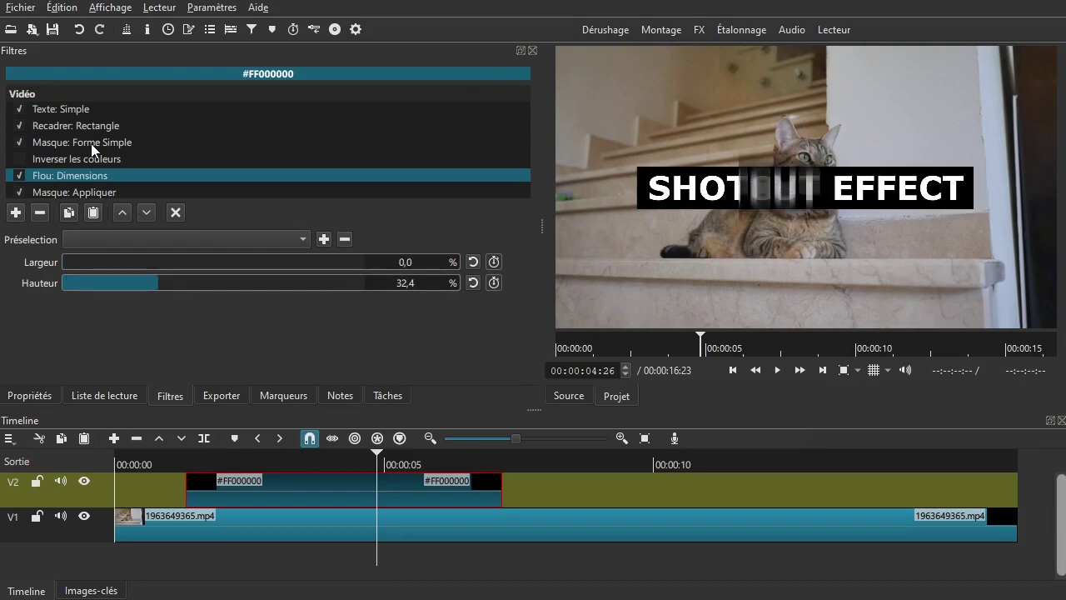
click(168, 141)
drag(767, 192, 740, 189)
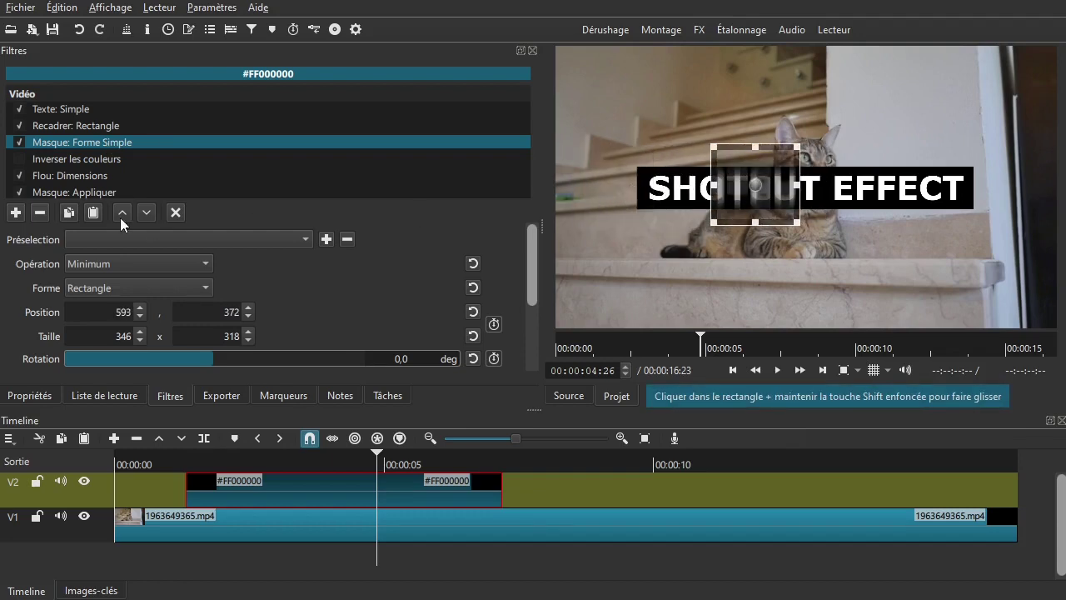
Try a horizontal blur by raising Largeur in Flou: Dimensions, and move the Forme Simple mask to about 411, 420.
click(48, 179)
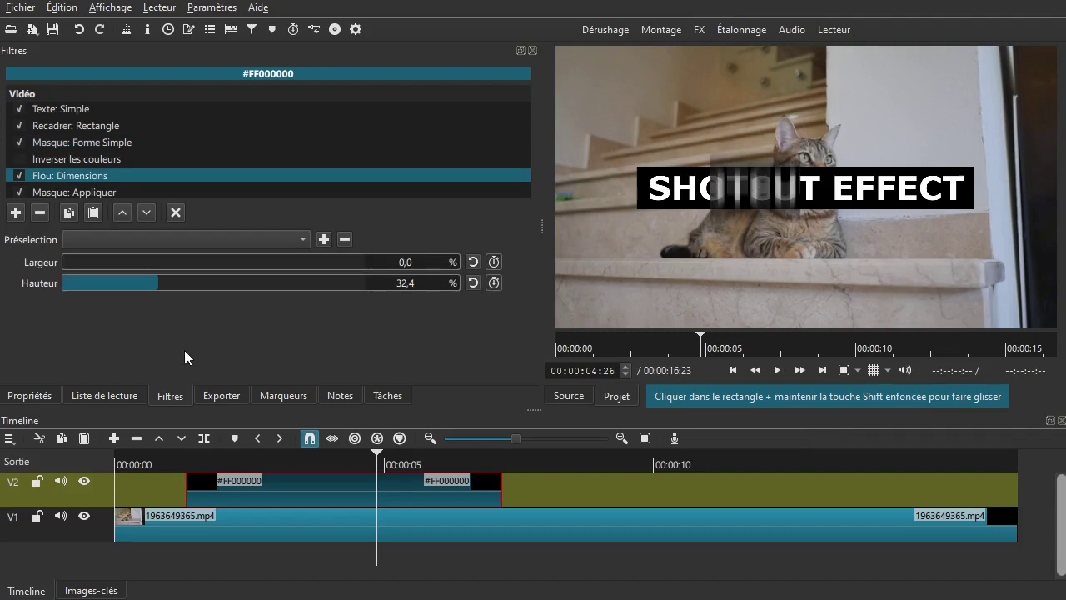
drag(69, 265, 205, 264)
click(83, 144)
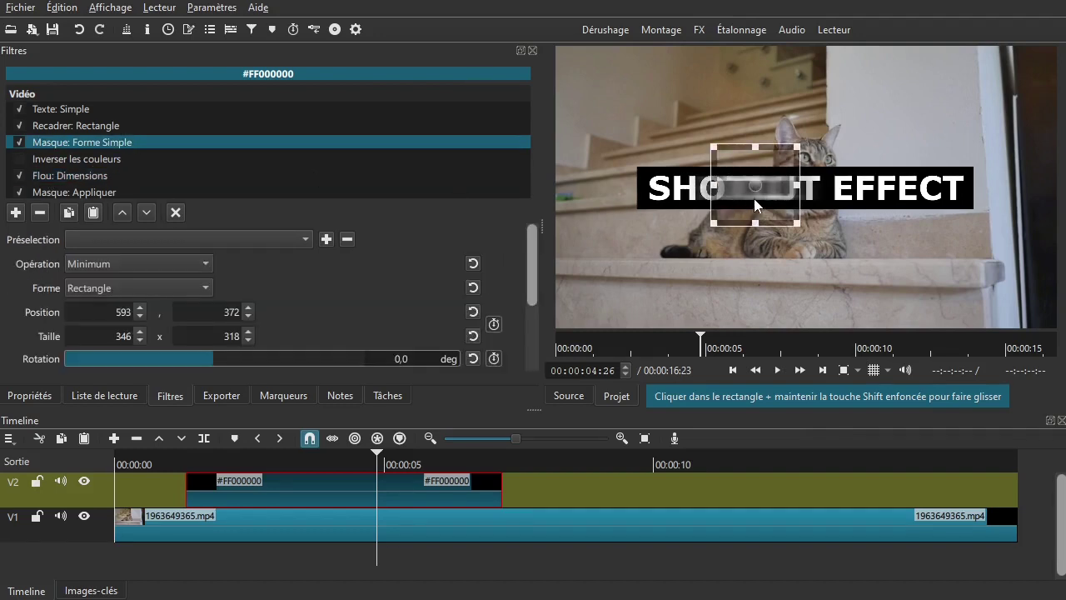
drag(742, 188, 694, 218)
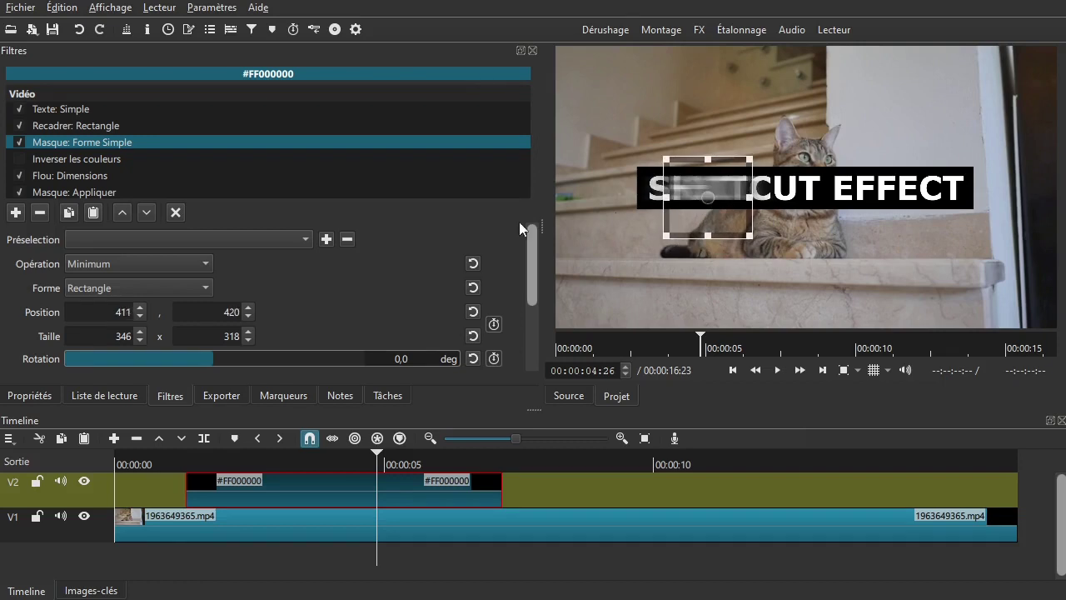
Replace Flou: Dimensions with the Éclat filter, placed above Masque: Appliquer, with its Flou at 76 %.
click(58, 179)
click(41, 213)
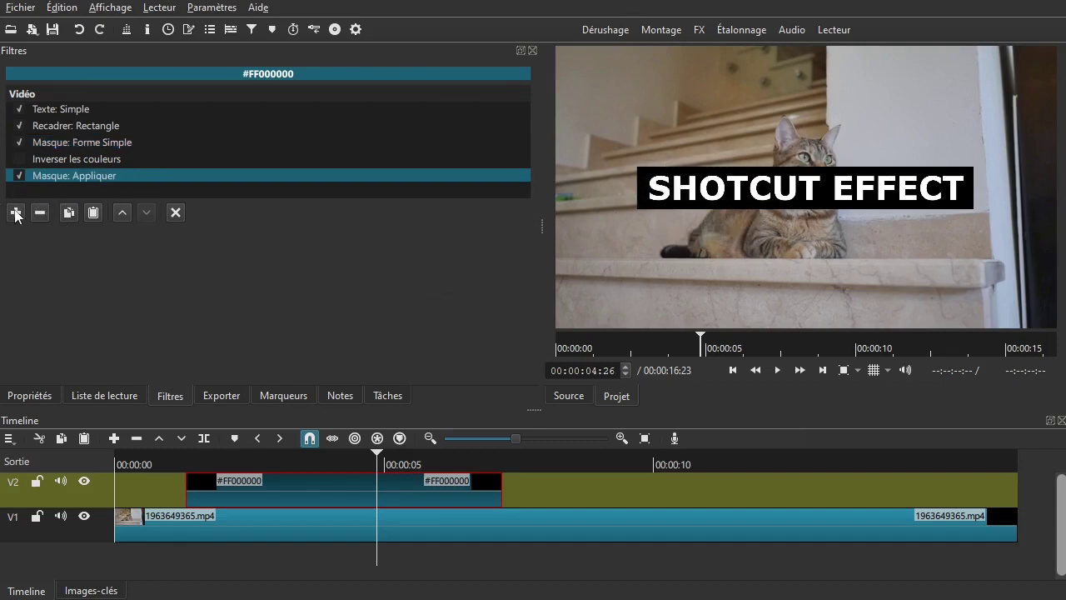
click(15, 212)
drag(528, 139, 549, 331)
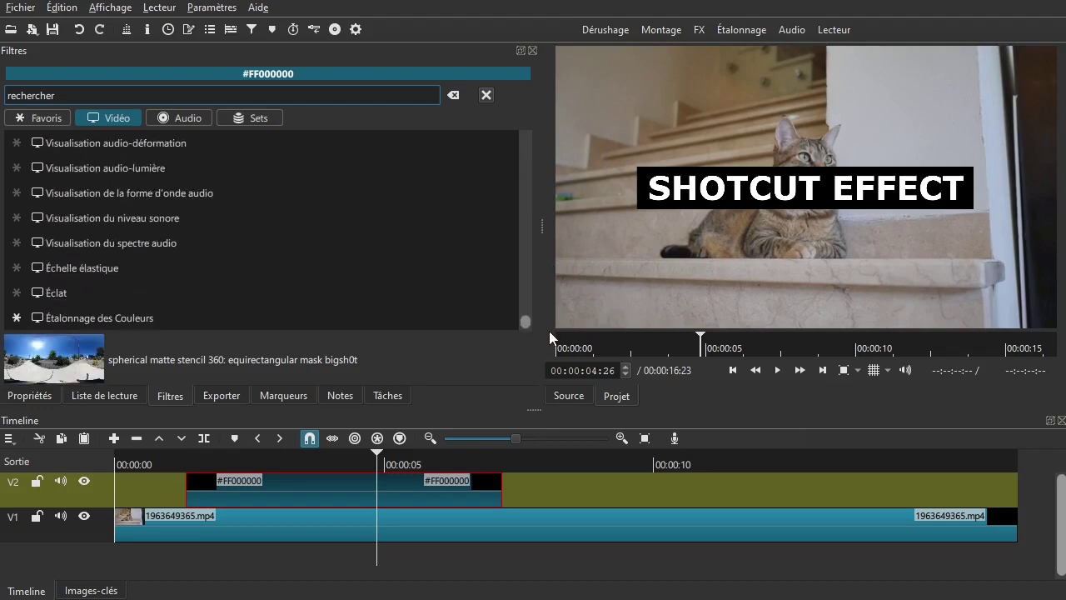
click(278, 299)
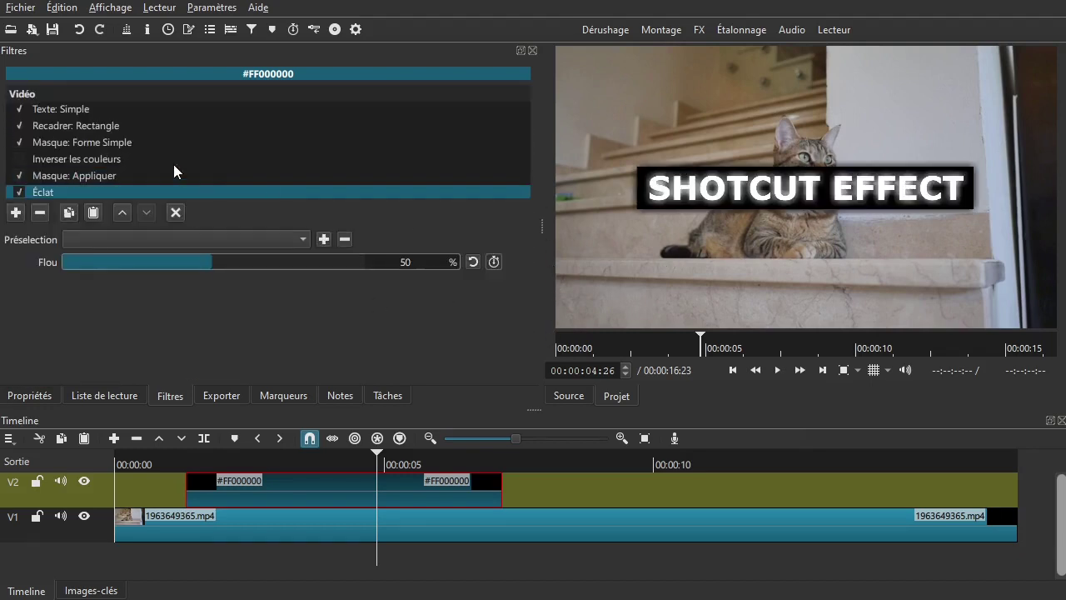
click(122, 212)
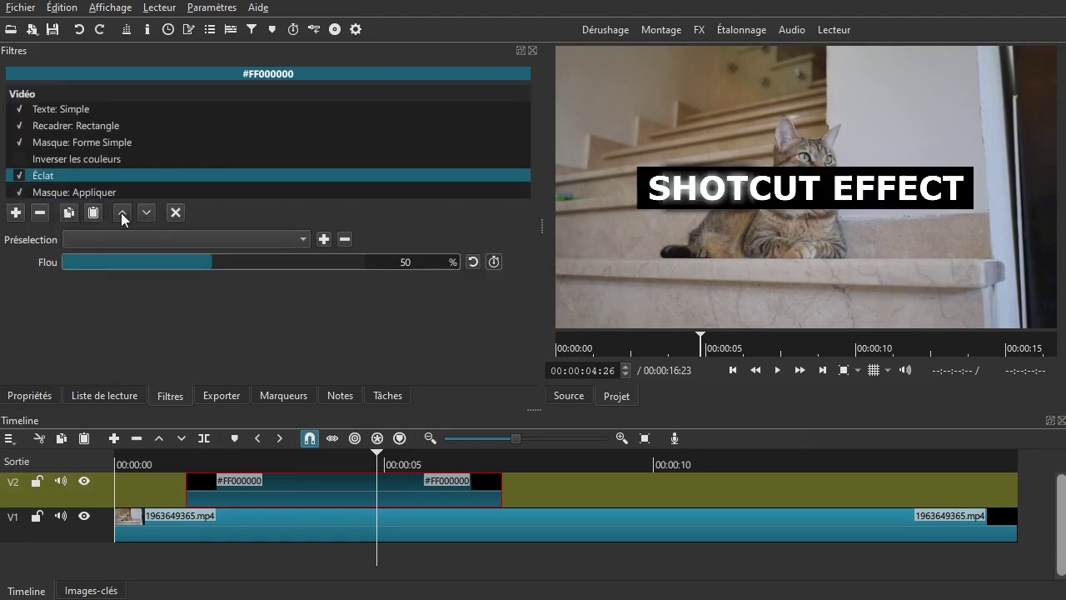
drag(227, 260, 293, 258)
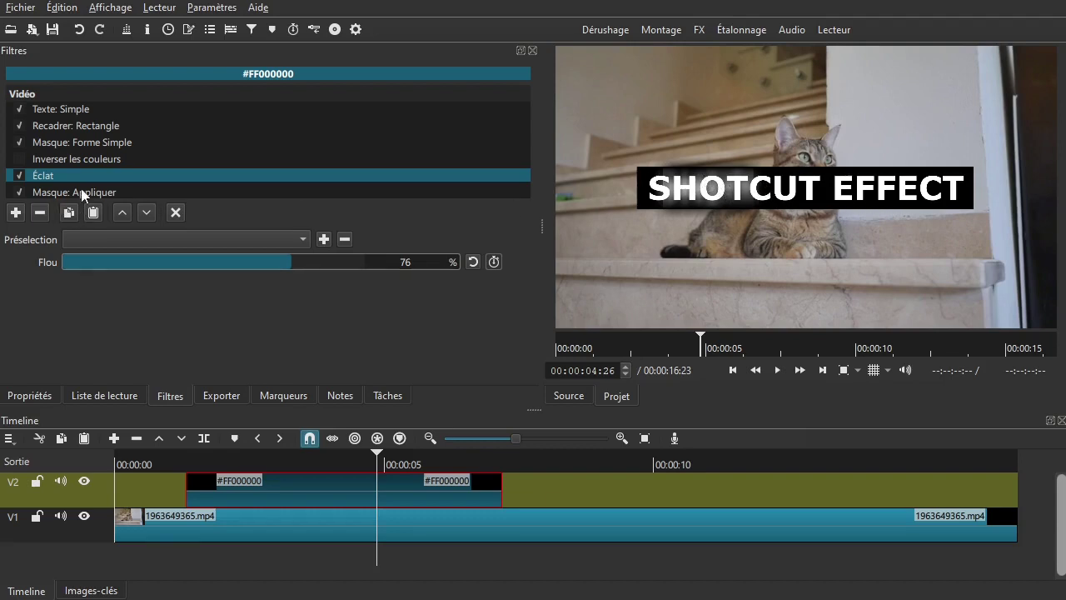
Remove the Éclat filter, re-enable Inverser les couleurs, and go back to 00:00:01:27 in the project.
click(40, 212)
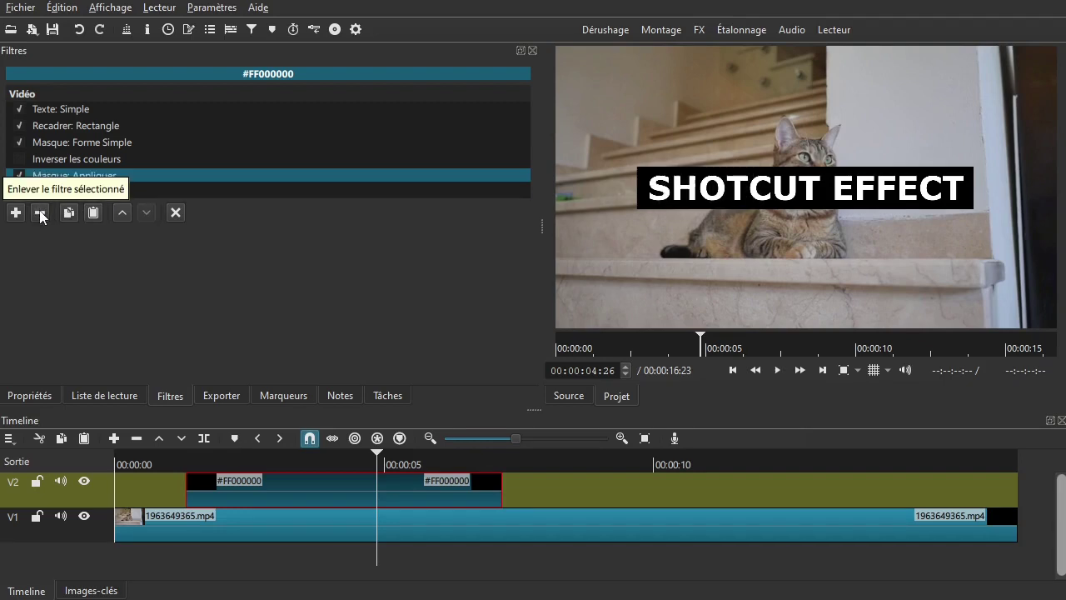
click(17, 159)
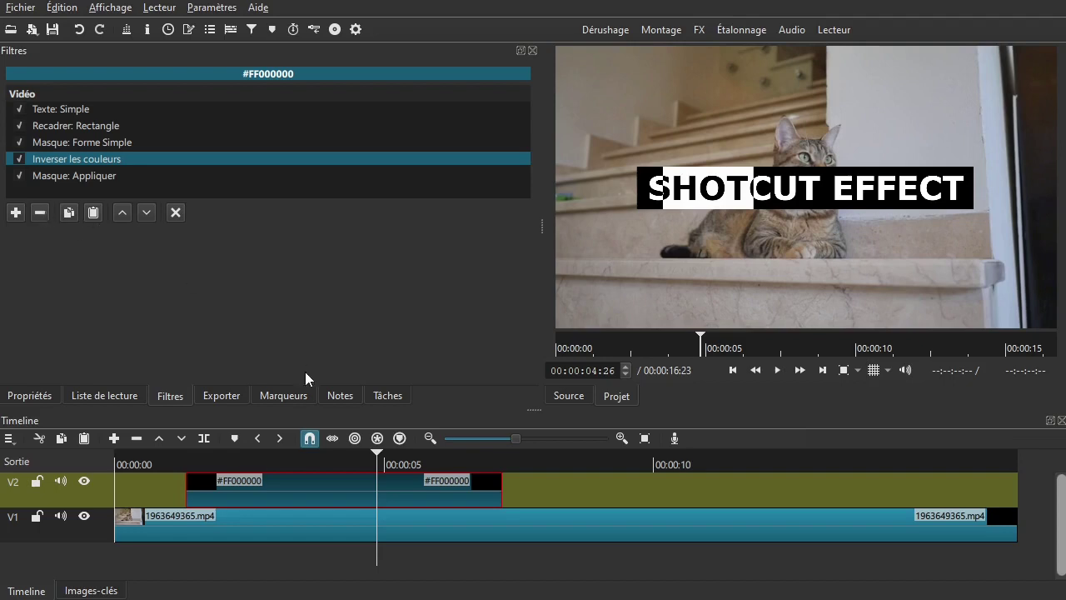
drag(285, 456, 217, 462)
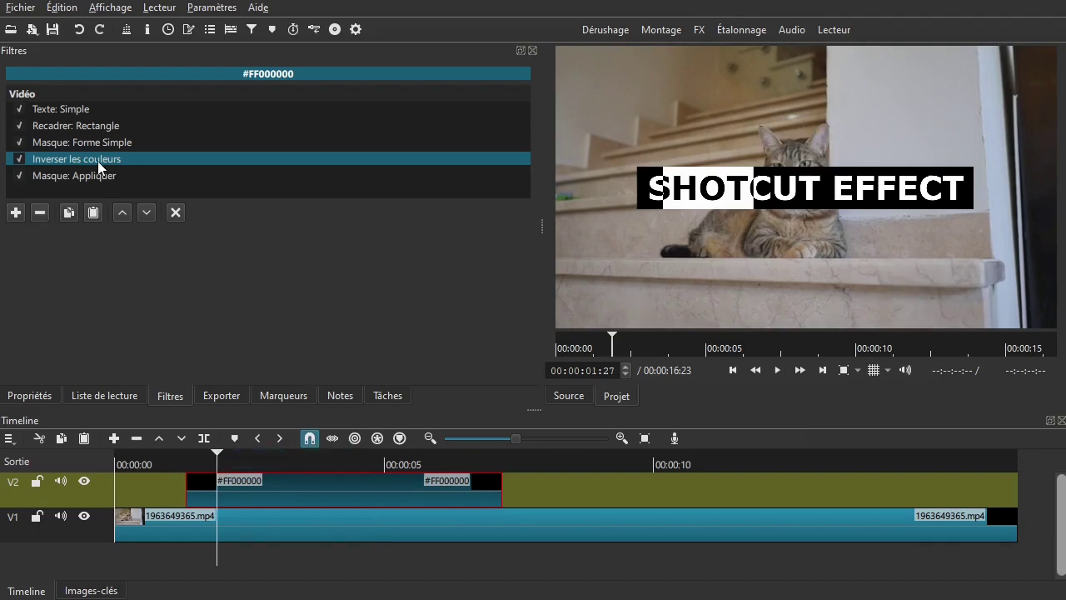
Reshape the Forme Simple mask into a tall strip of about 199 x 981 beside the title, at about 48, 50.
click(86, 140)
drag(700, 194, 588, 192)
drag(589, 233, 585, 322)
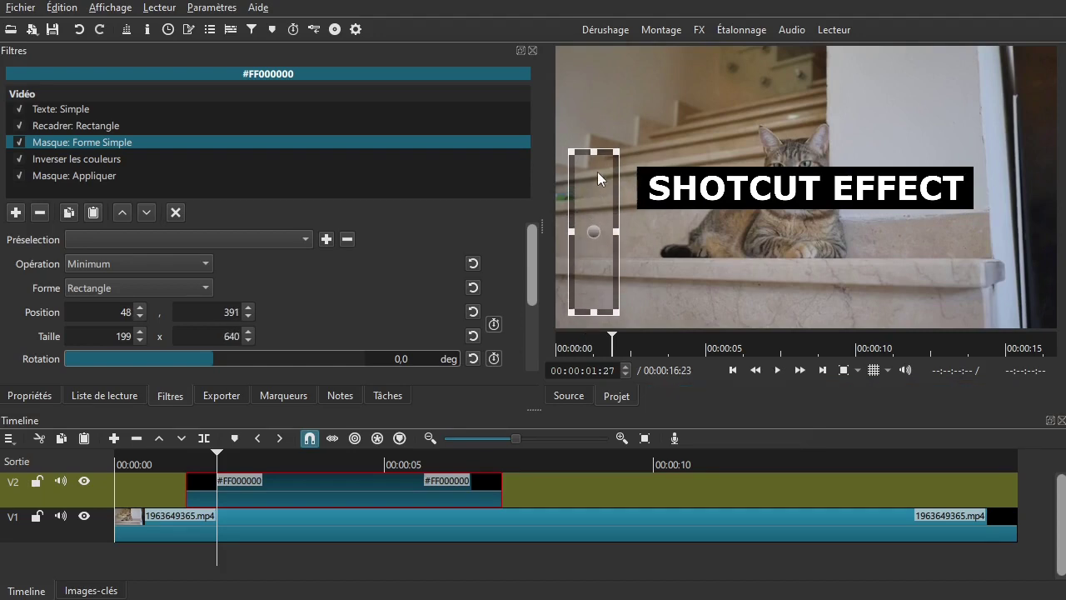
drag(593, 151, 594, 61)
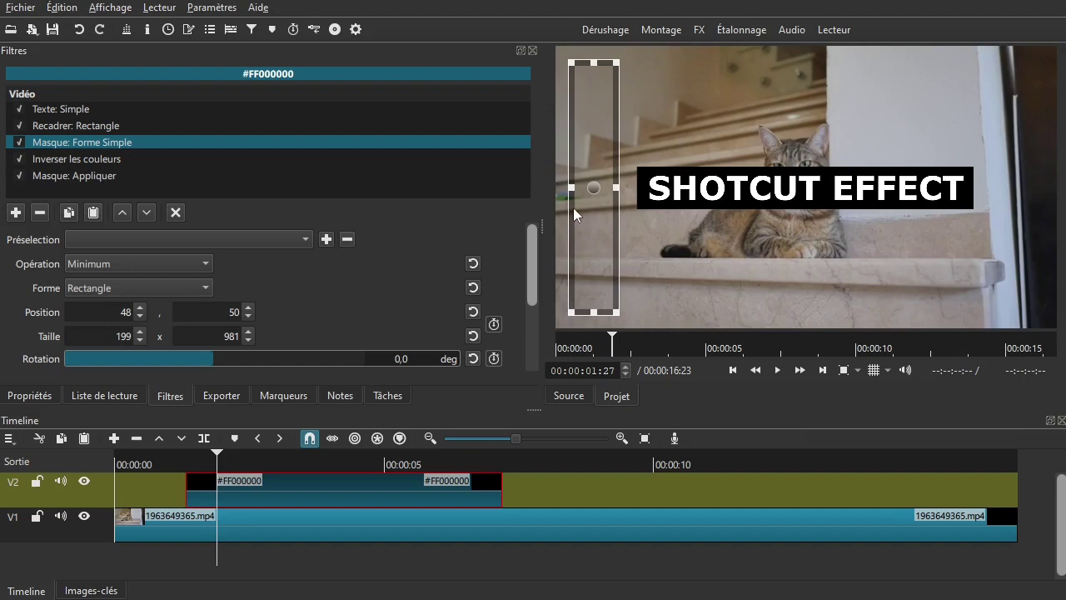
Set the mask strip's Rotation to 34,5 deg over the title, and narrow it to about 142 wide at about 90, 44.
drag(593, 187, 739, 185)
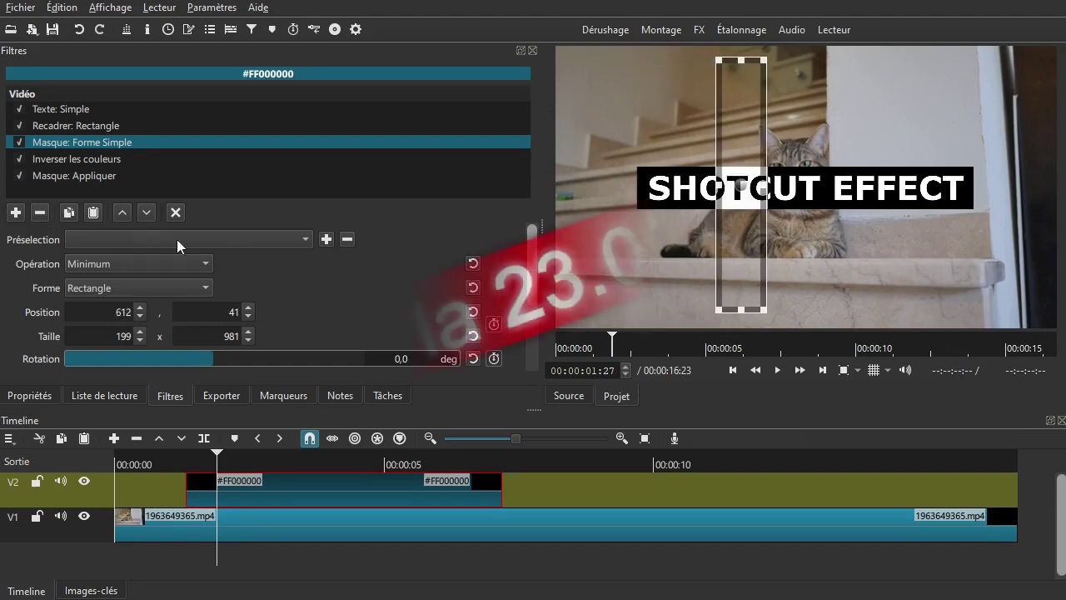
click(78, 158)
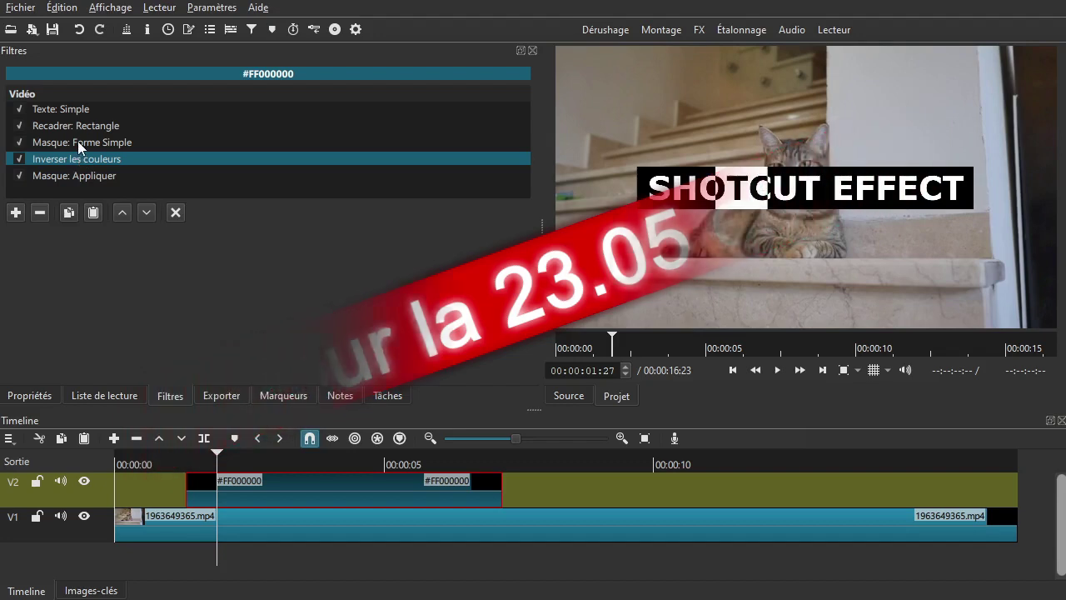
click(78, 143)
drag(534, 248, 532, 304)
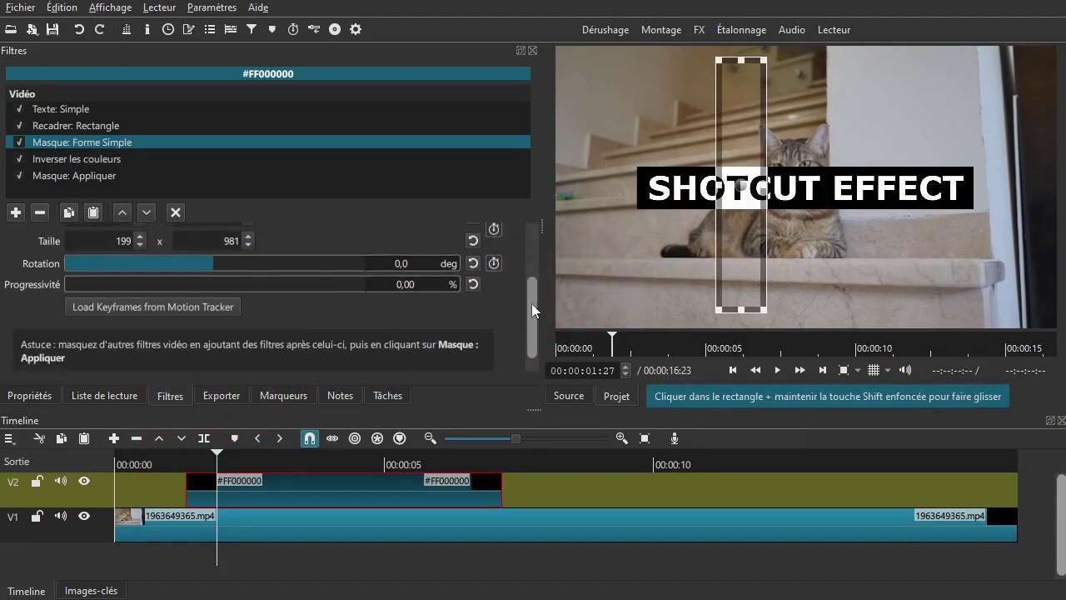
drag(214, 260, 245, 254)
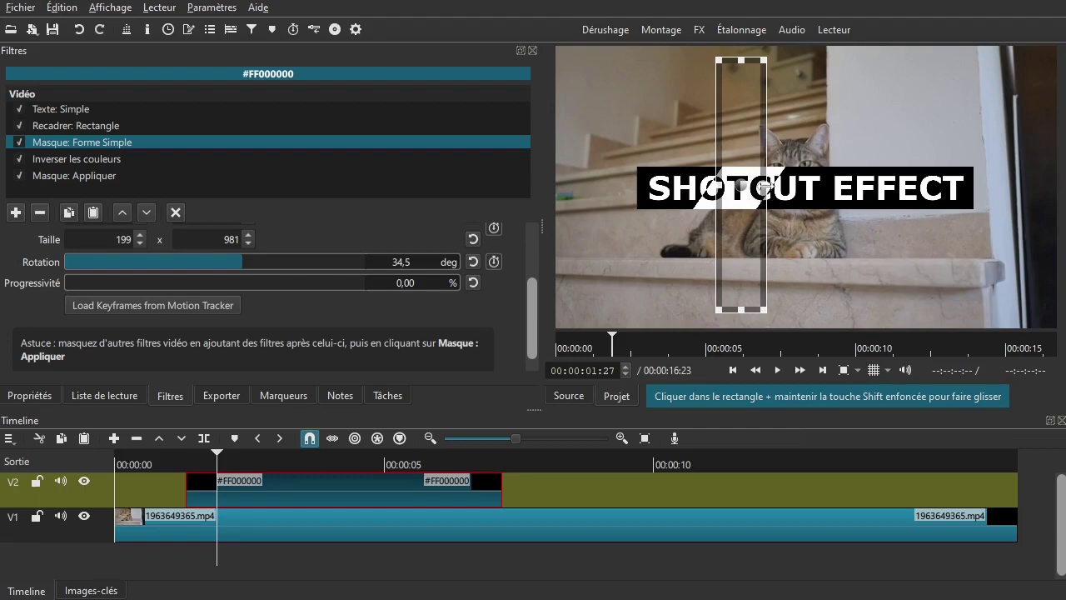
drag(768, 195, 590, 187)
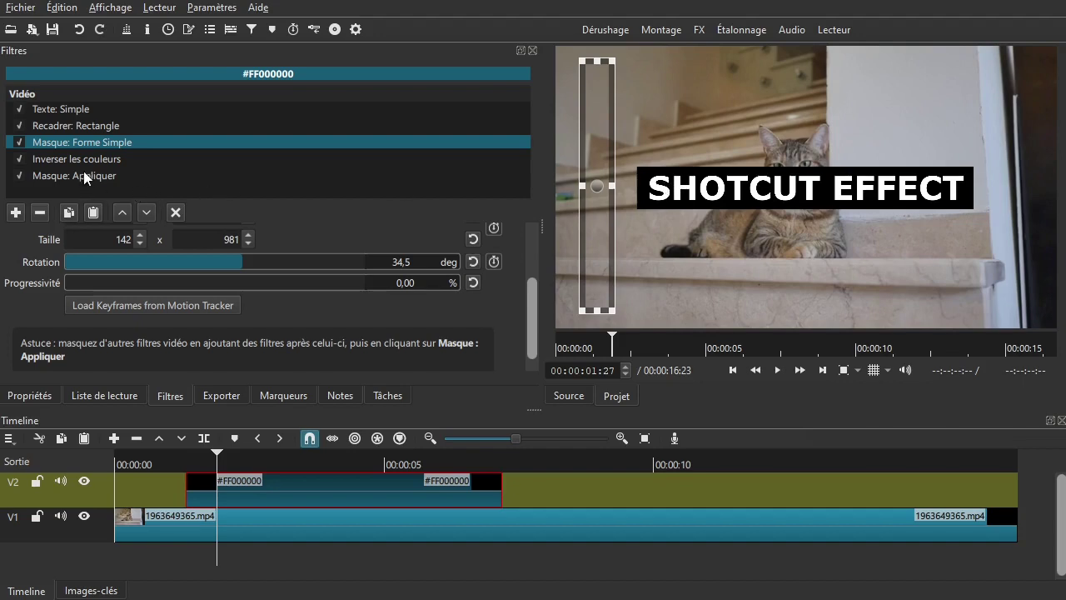
Keyframe the mask strip from its starting position at 00:00:02:17 to about 1702, 69 across the title at 00:00:03:24.
drag(223, 457, 187, 468)
key(space)
key(space)
click(254, 461)
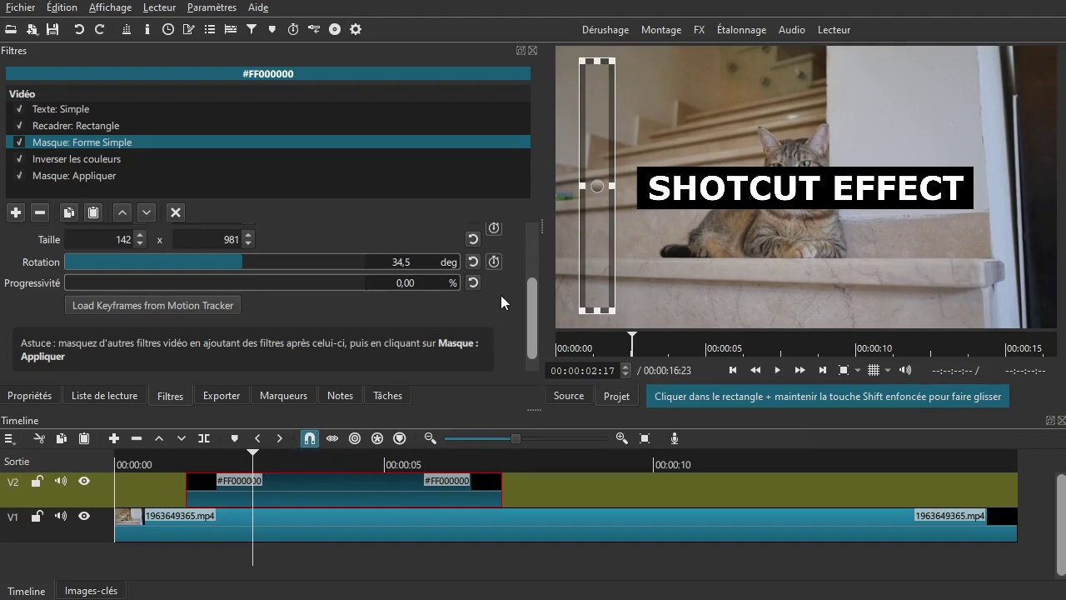
scroll(528, 289, up, 3)
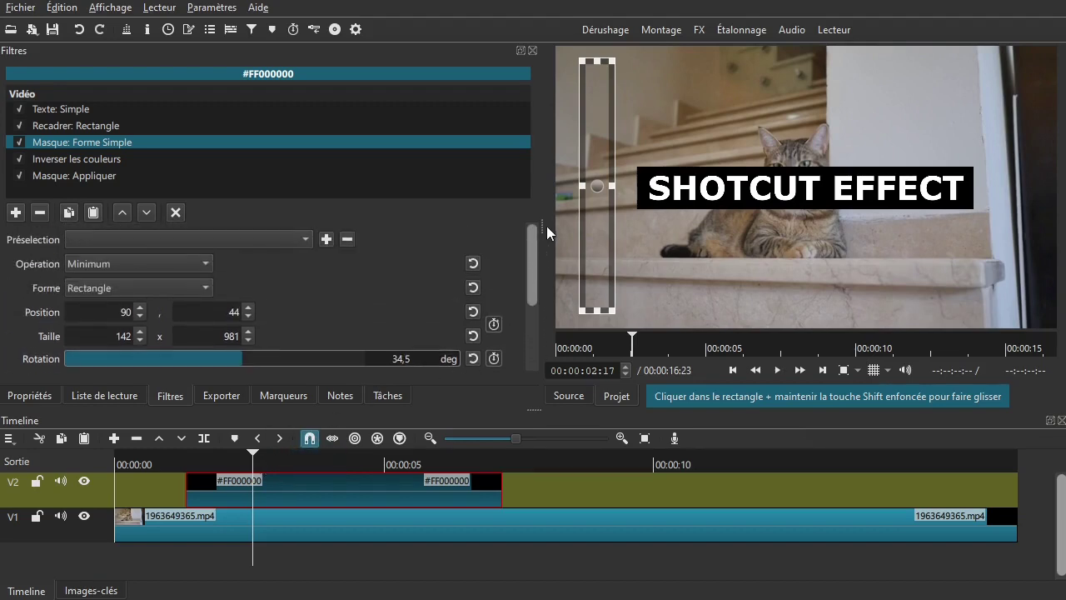
click(495, 324)
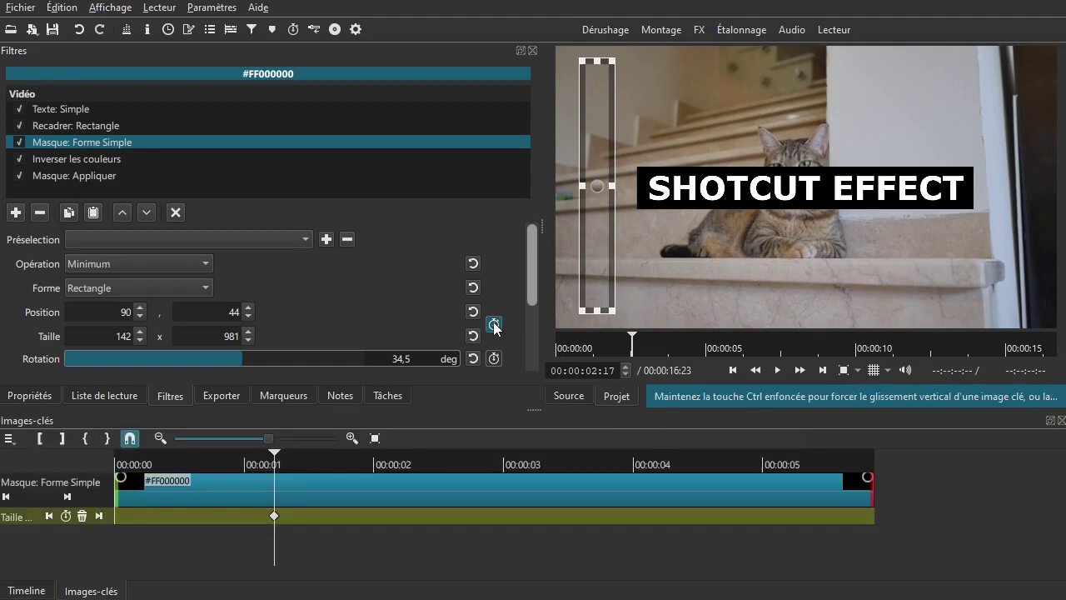
drag(291, 525, 438, 533)
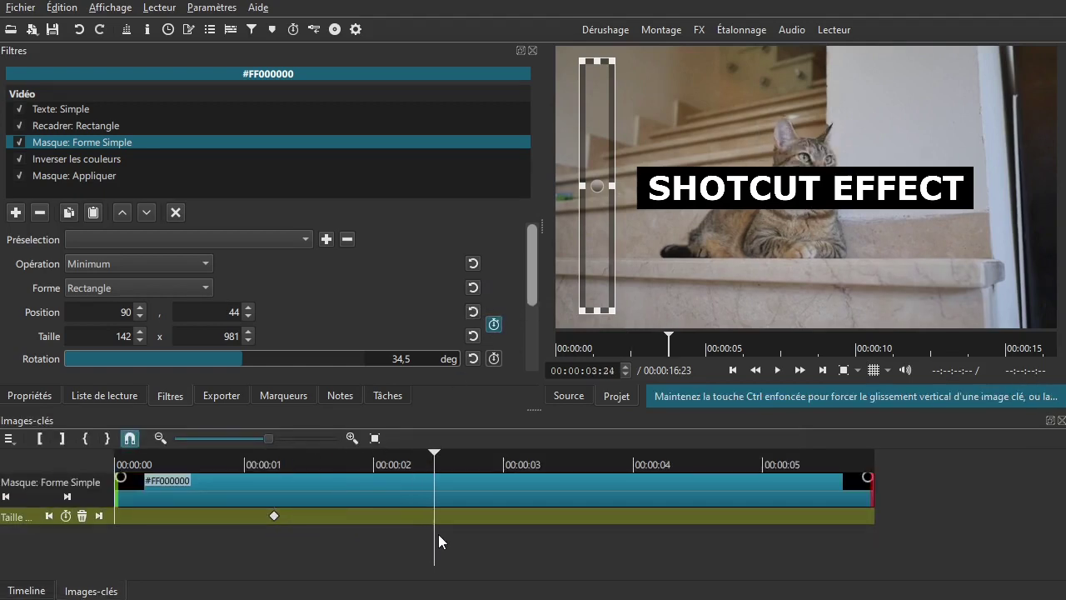
drag(599, 188, 1037, 199)
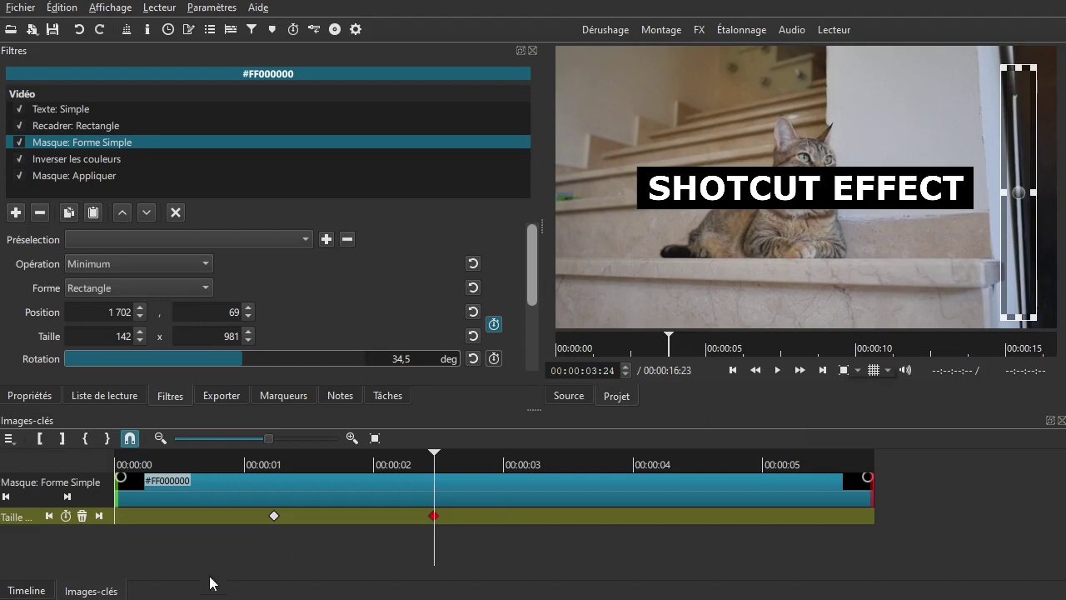
Play the project from before the title clip to review the inverted strip sweeping across the text, without the mask outline.
click(17, 592)
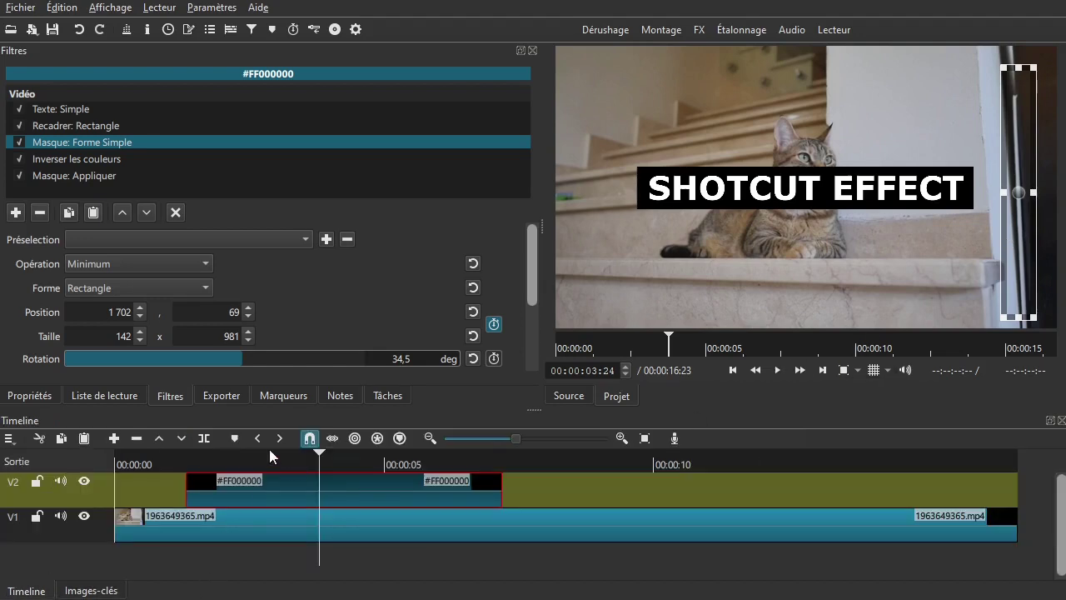
click(160, 463)
key(space)
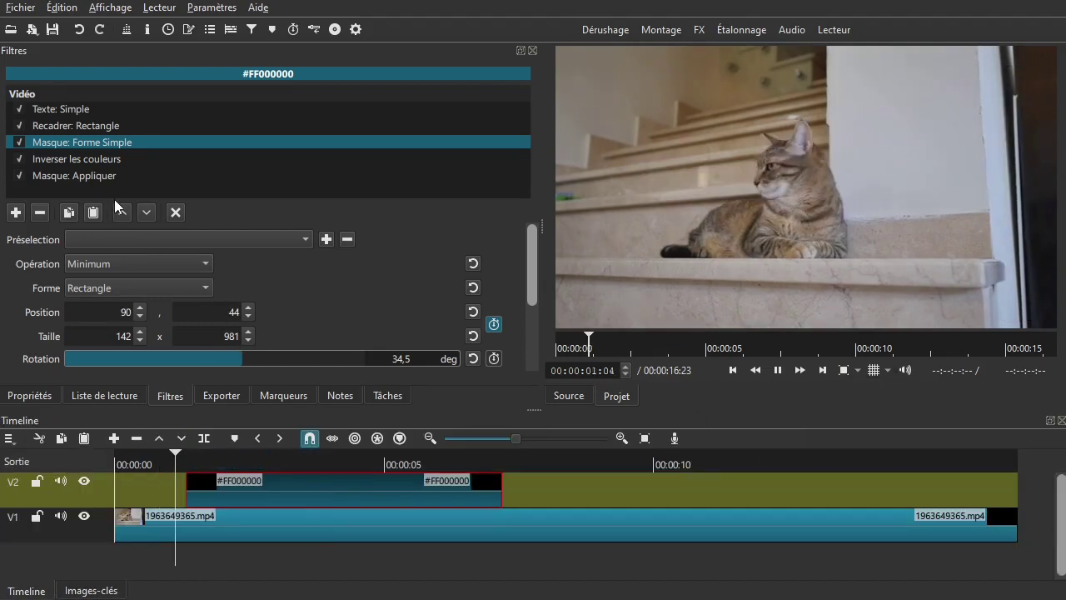
key(space)
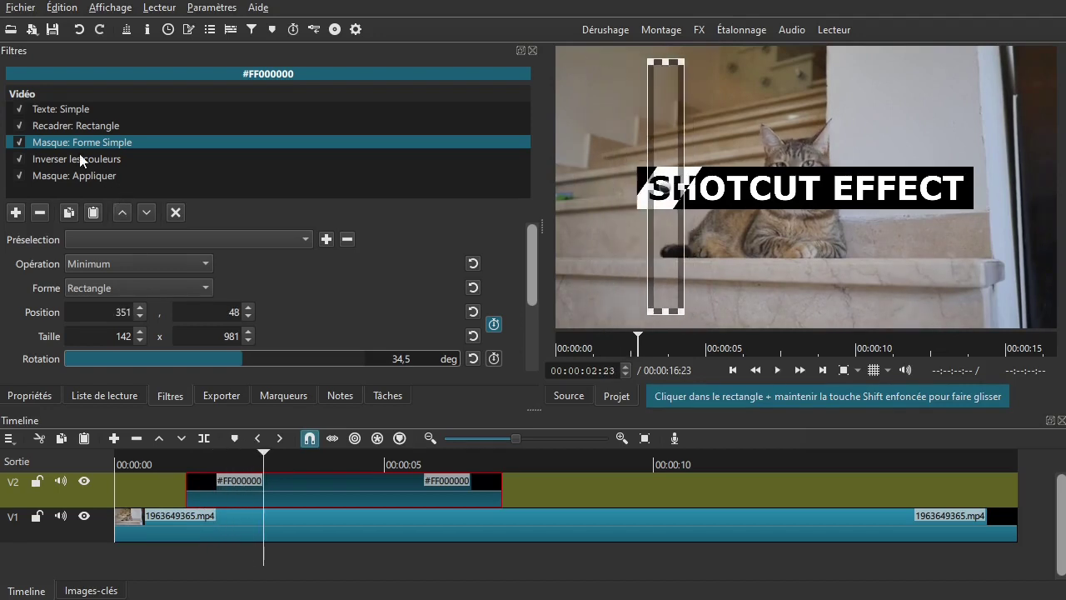
click(175, 209)
click(155, 466)
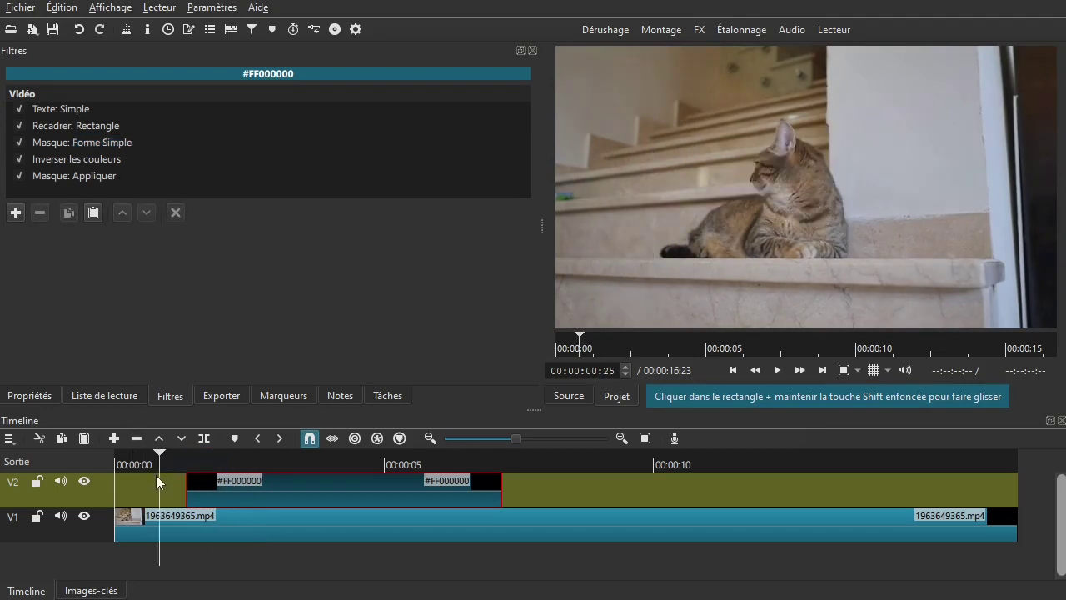
key(space)
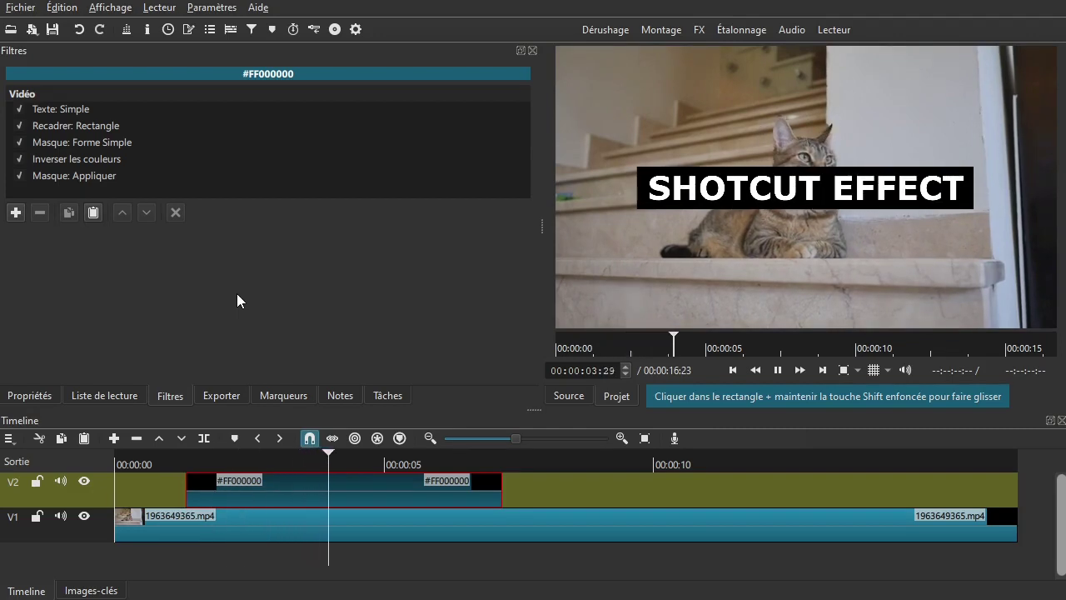
key(space)
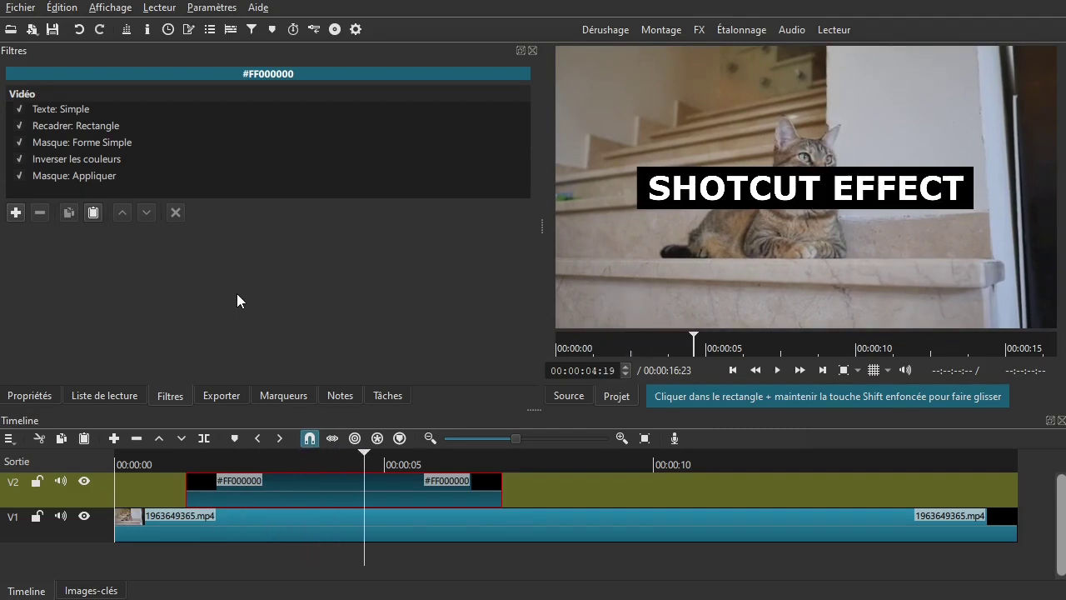
Save the title clip's filters as a filter set named KG_16_9_1080_Effet_titre_negatif_tuto.
click(80, 175)
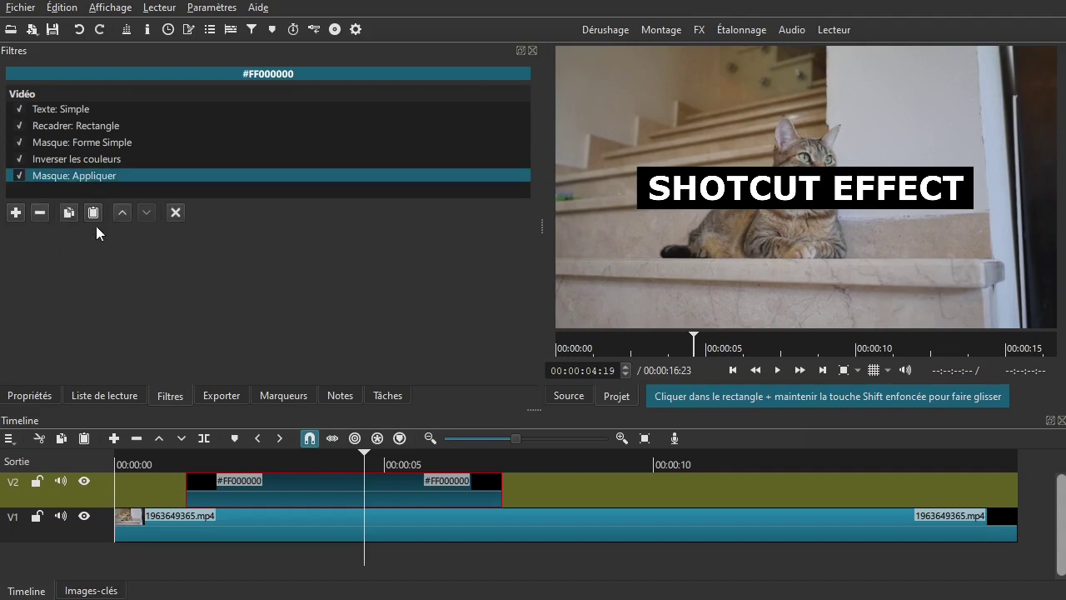
click(69, 213)
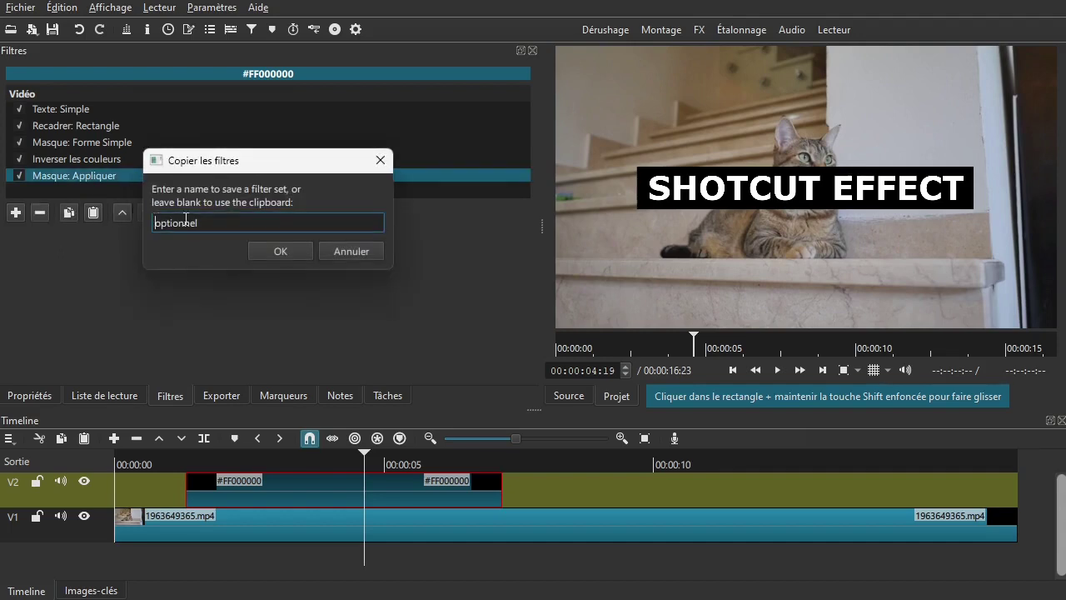
text(KG)
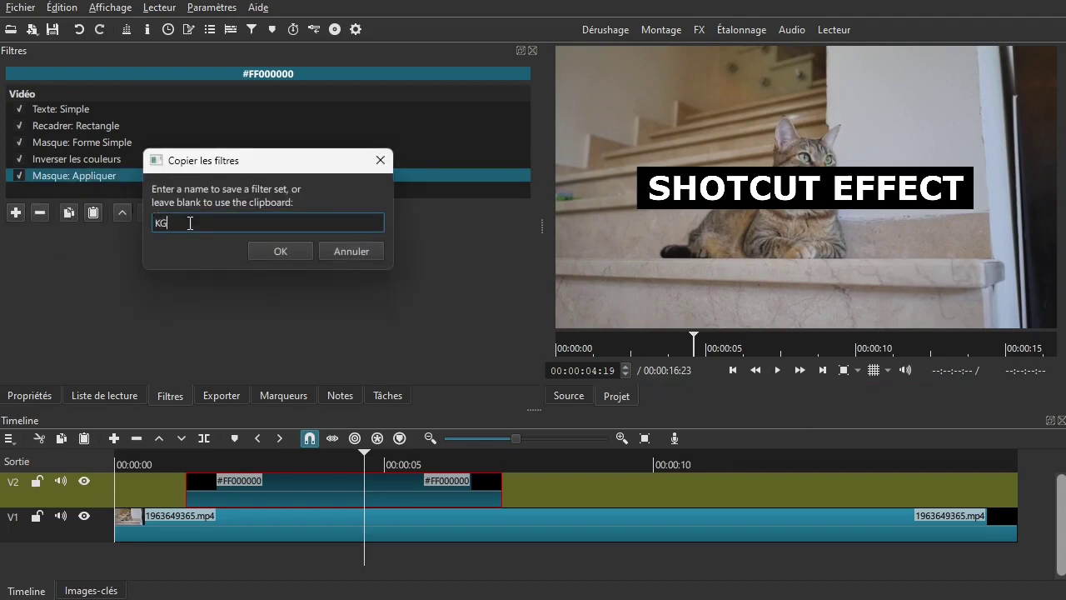
text(_16_9_10)
text(80_Effet_titre_negatif_tuto)
click(278, 252)
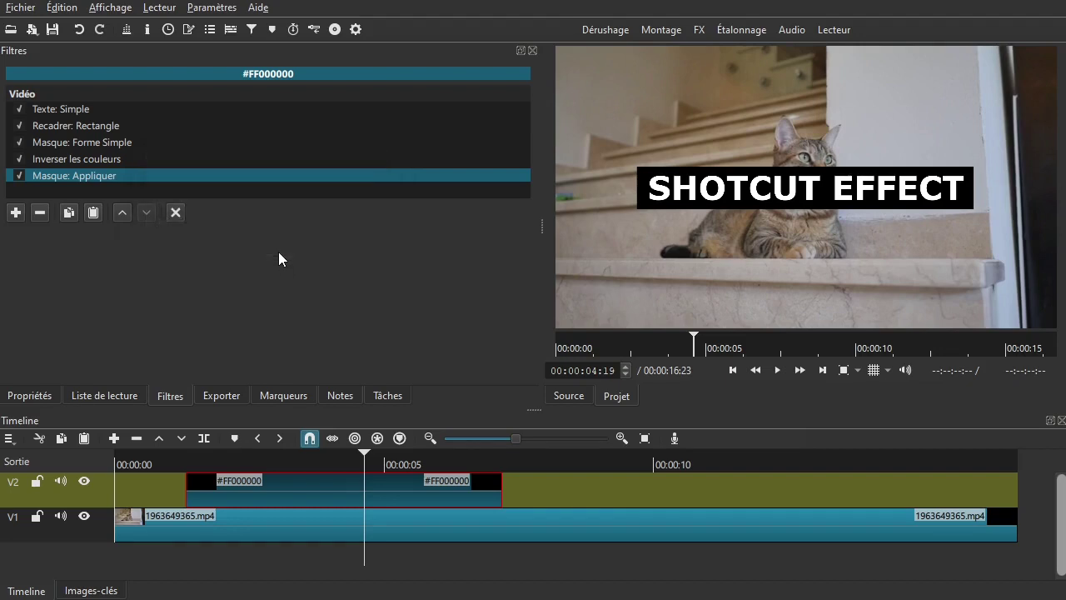
Delete the title clip from V2 and place a fresh #FF000000 black clip from the playlist there at about 00:00:04.
key(Delete)
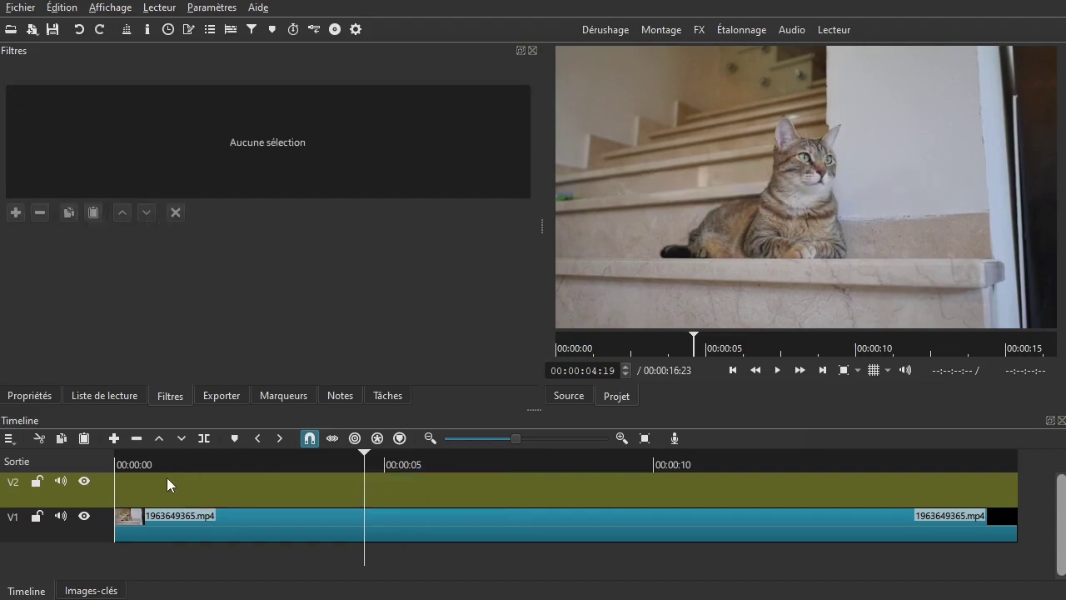
click(183, 490)
click(112, 394)
drag(15, 173, 328, 479)
click(369, 487)
click(363, 486)
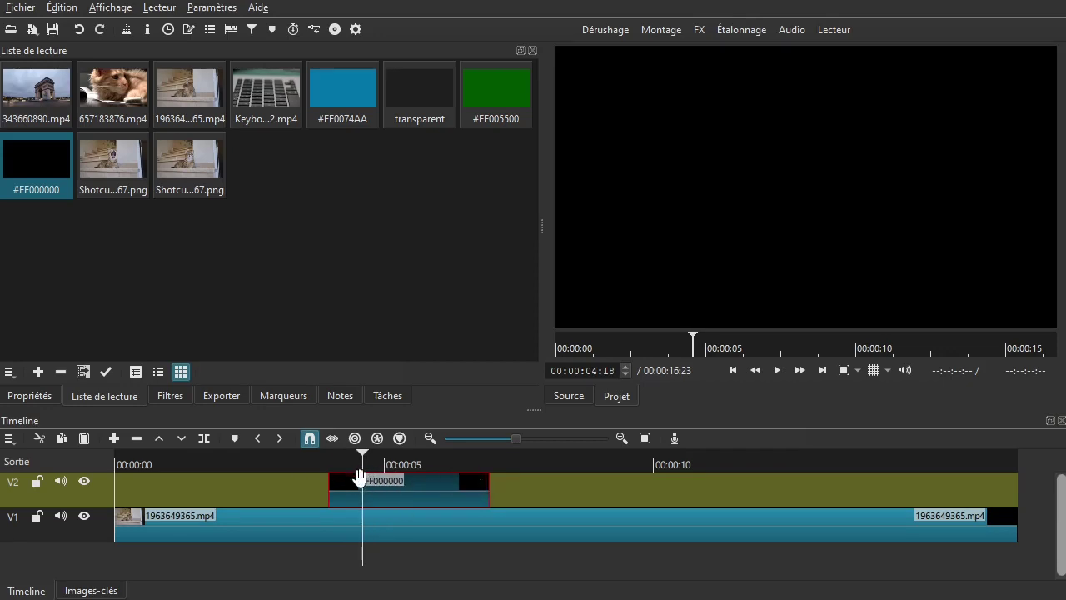
Apply the saved filter set KG_16_9_1080_Effet_titre_negatif_tuto to the new black clip on V2.
click(167, 395)
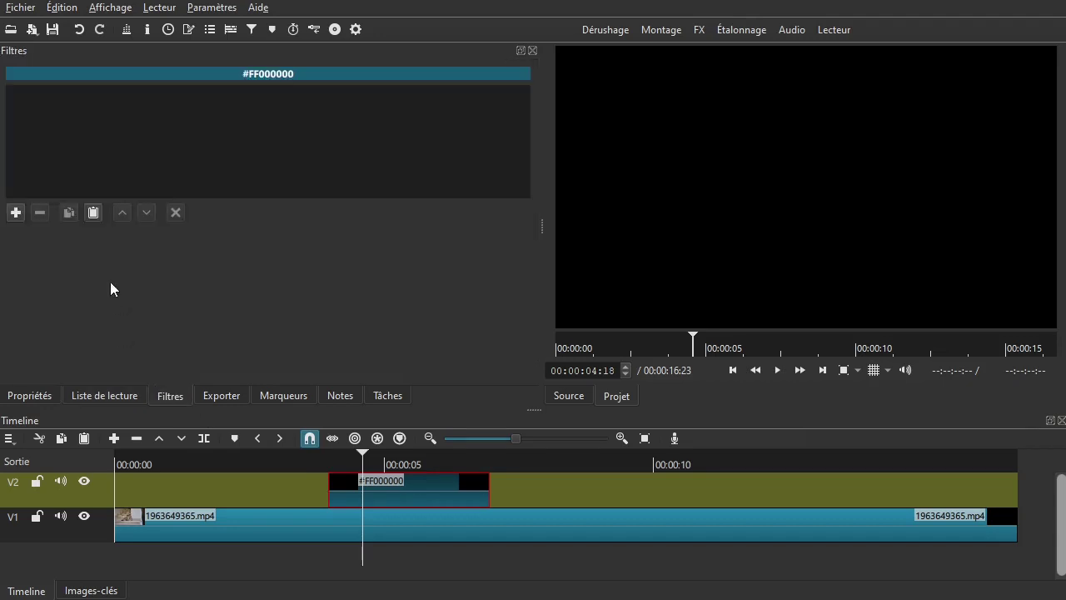
click(15, 213)
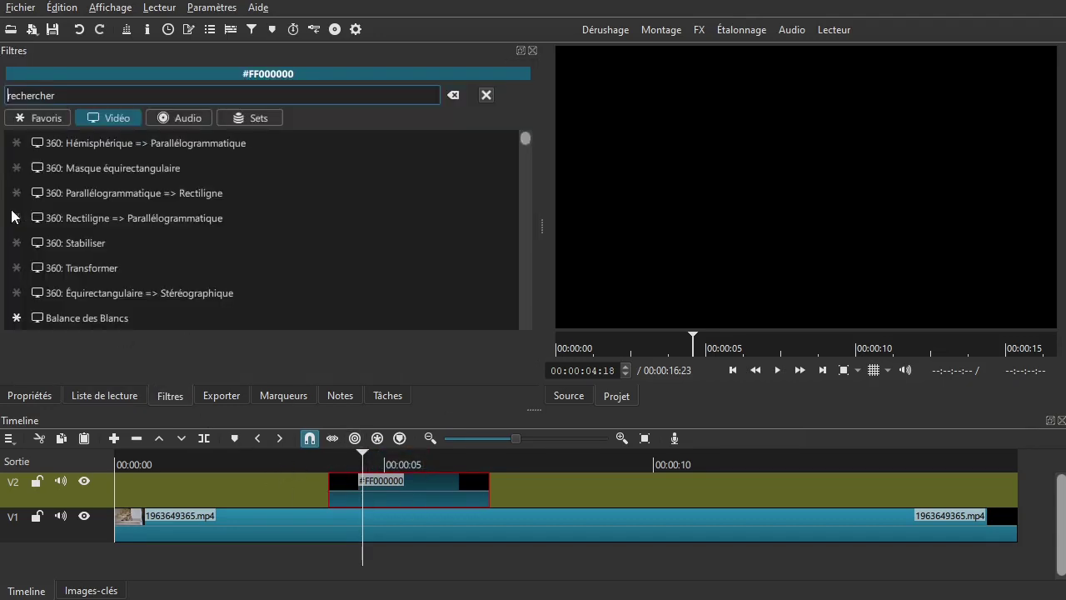
click(241, 116)
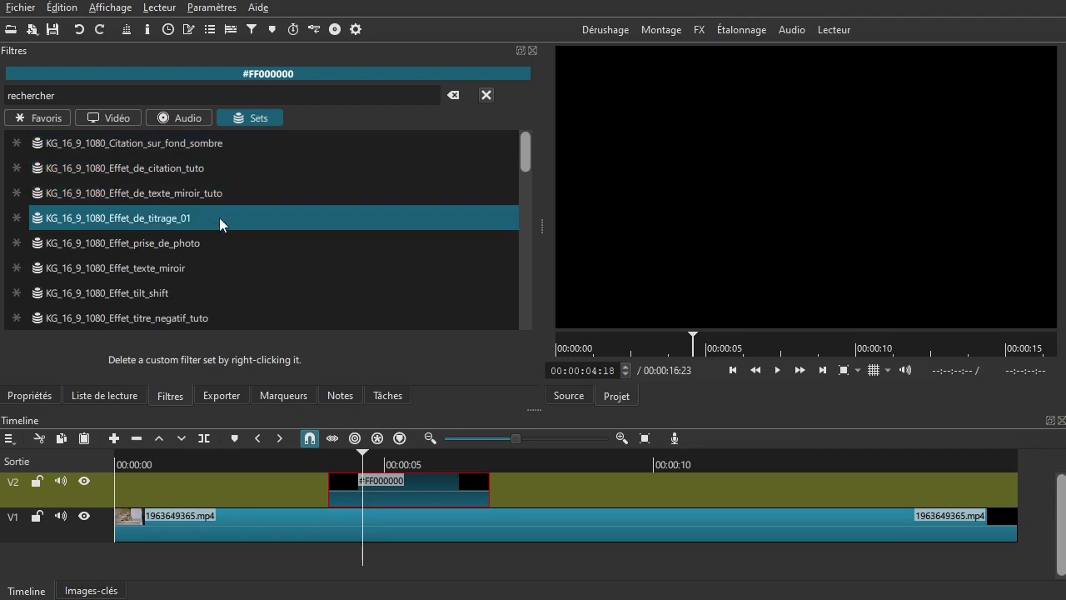
click(178, 317)
Scrub through the new title clip and examine the keyframe timeline of its Texte: Simple filter.
mouse_move(450, 462)
mouse_down()
mouse_move(484, 454)
mouse_move(463, 459)
mouse_up()
mouse_move(393, 456)
mouse_down()
mouse_move(340, 455)
mouse_move(375, 456)
mouse_up()
click(89, 590)
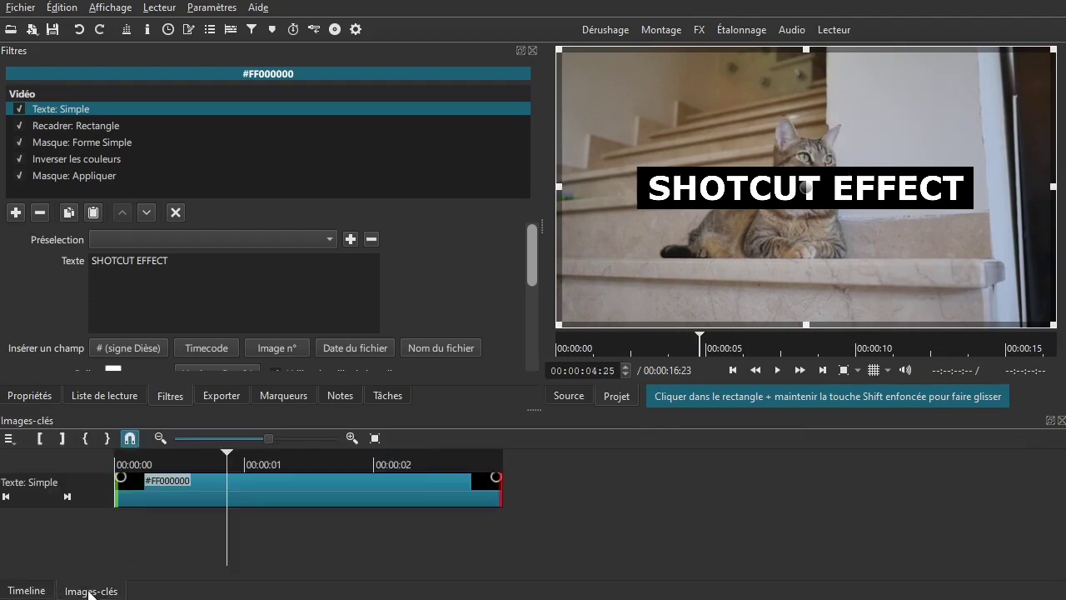
drag(300, 532, 459, 518)
click(26, 591)
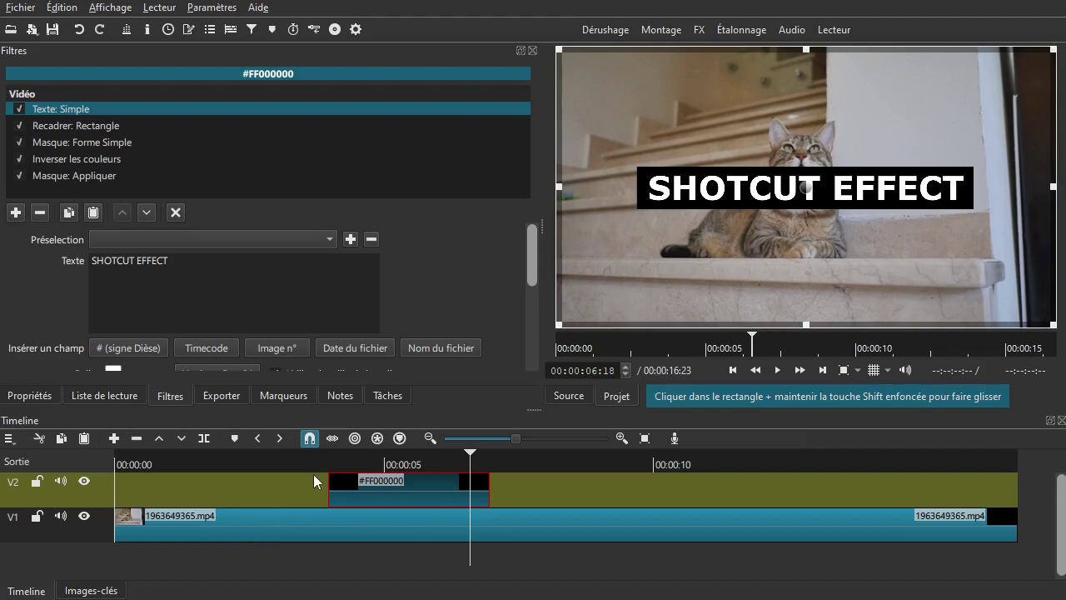
Play the project from before the new title clip with no filter selected to review the applied effect.
click(266, 464)
click(176, 211)
key(space)
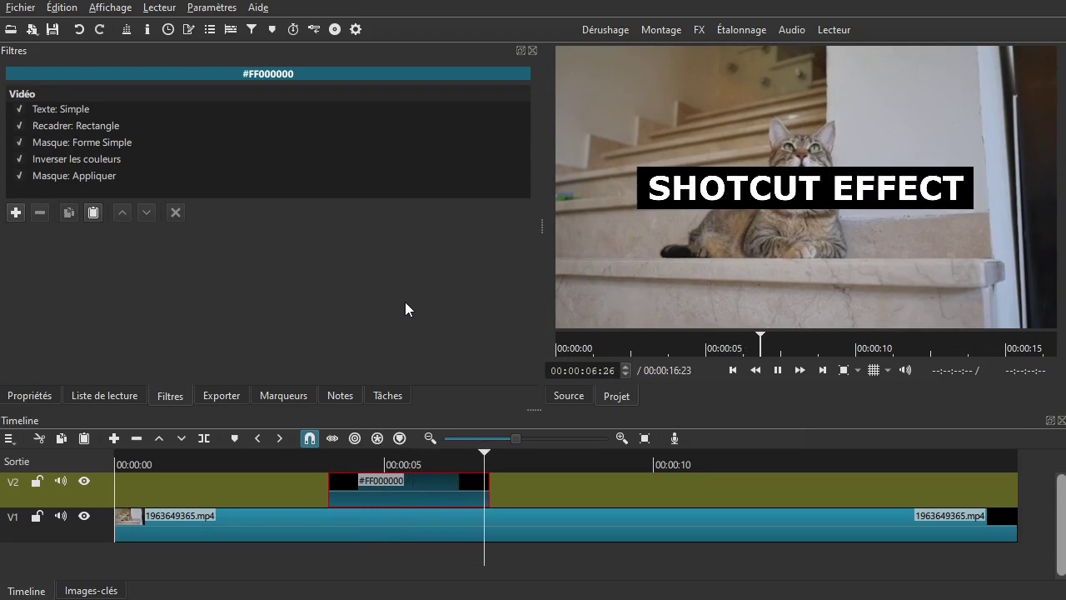
key(space)
drag(497, 463, 302, 465)
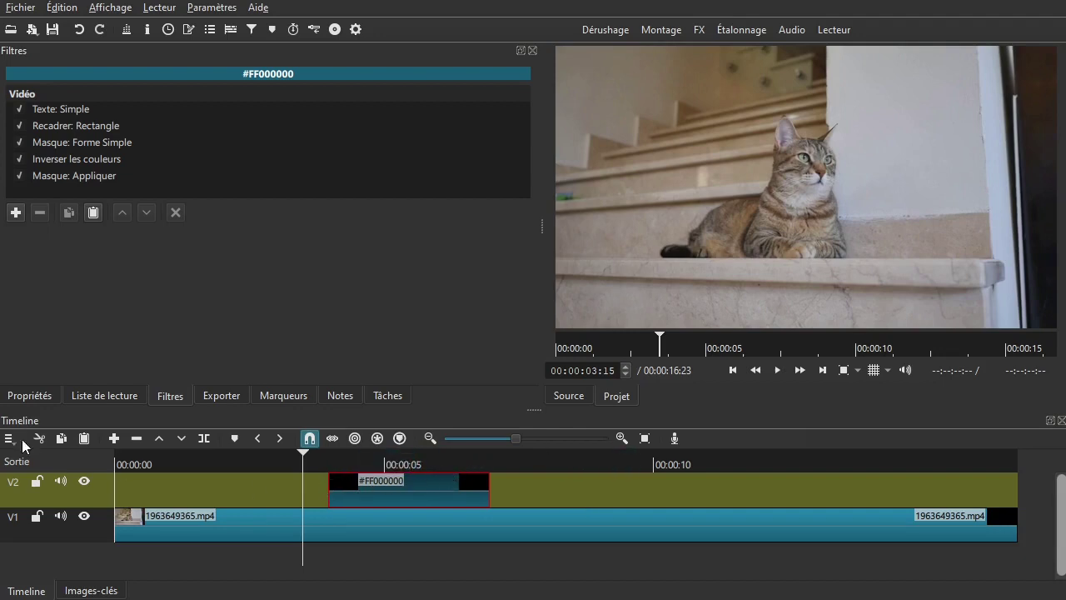
Check the black clip's colour properties, and extend the clip's end on V2 to about 00:00:12.
click(19, 394)
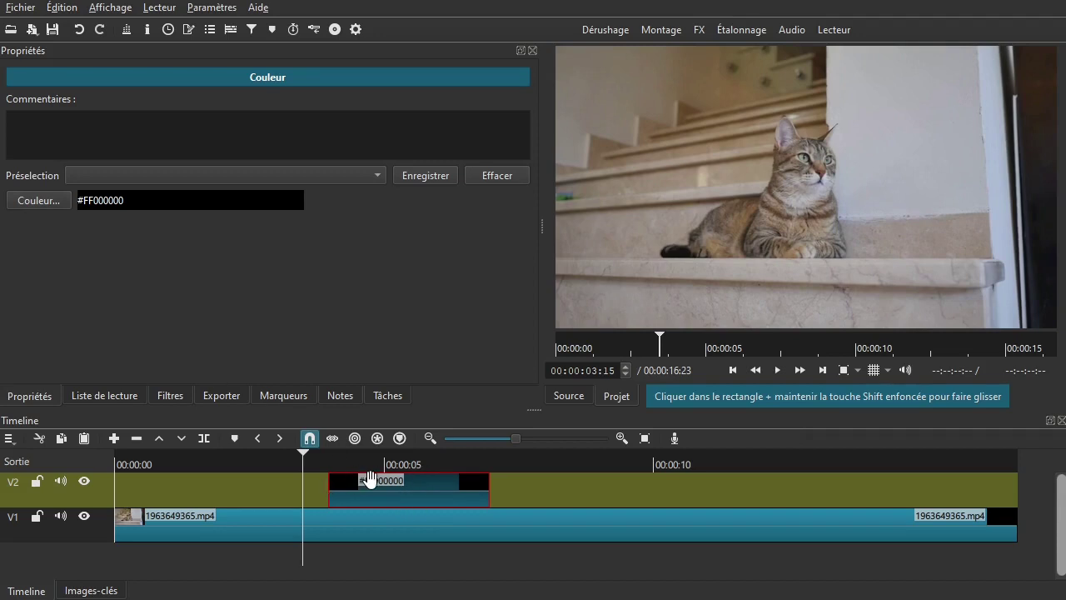
click(164, 395)
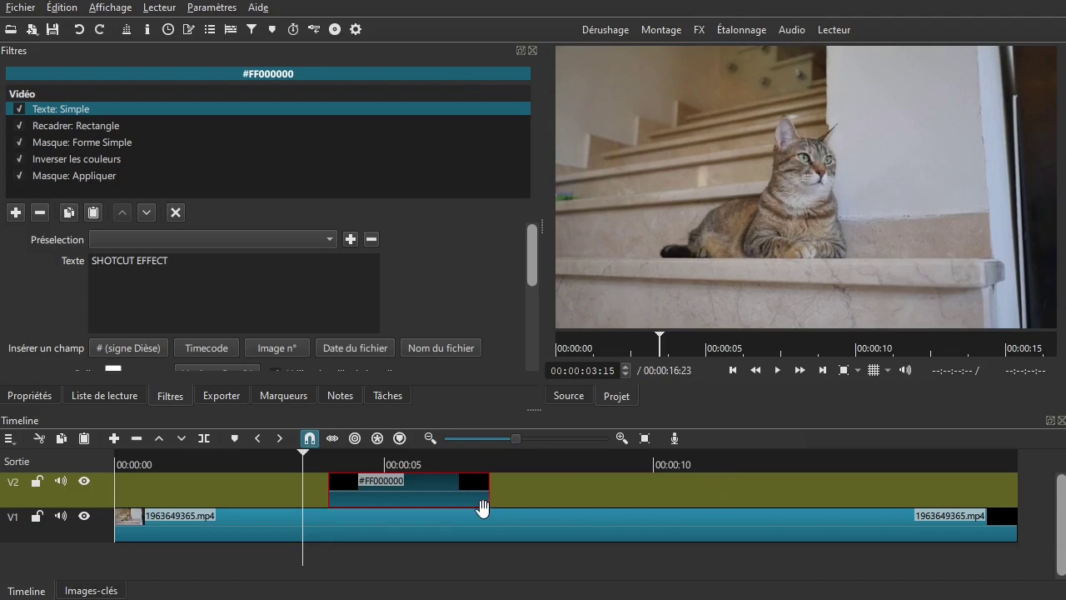
drag(492, 494, 791, 479)
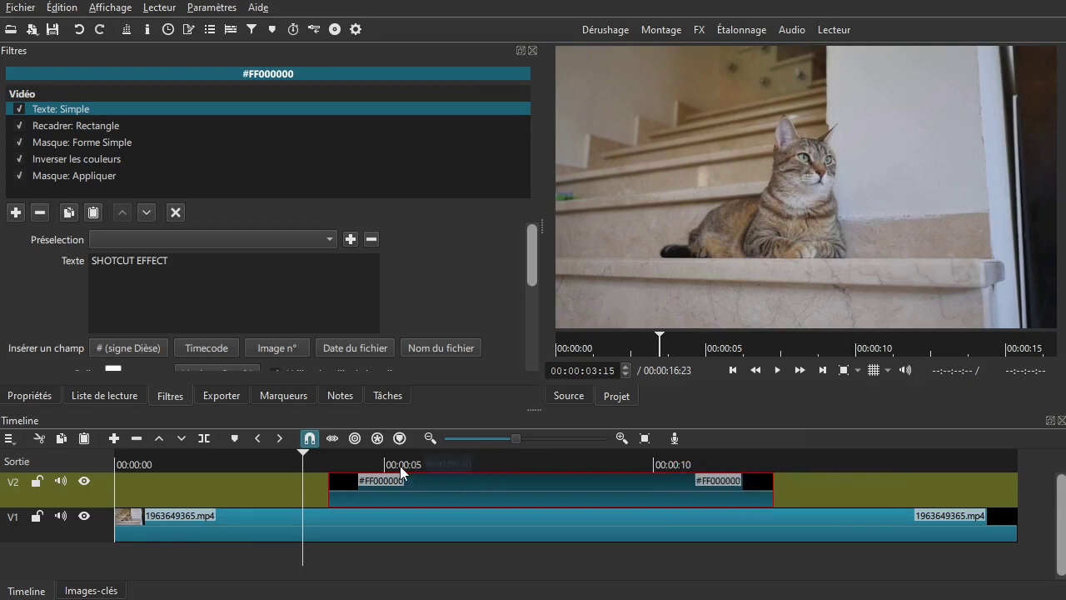
Play the middle of the lengthened title clip, and replay from before its start with no filter selected to check the strip's sweep.
click(421, 463)
key(space)
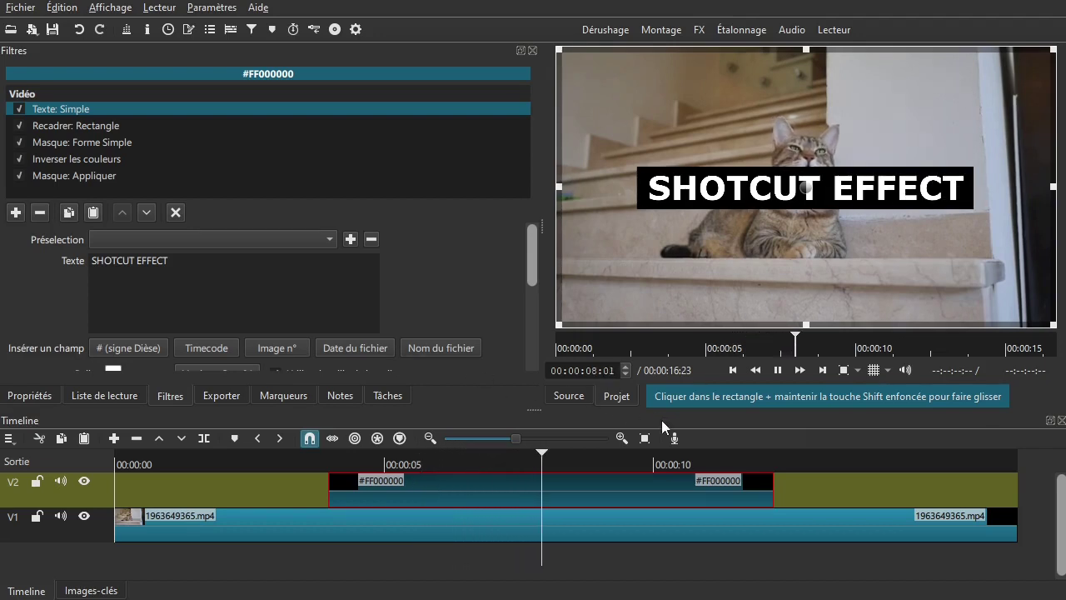
key(space)
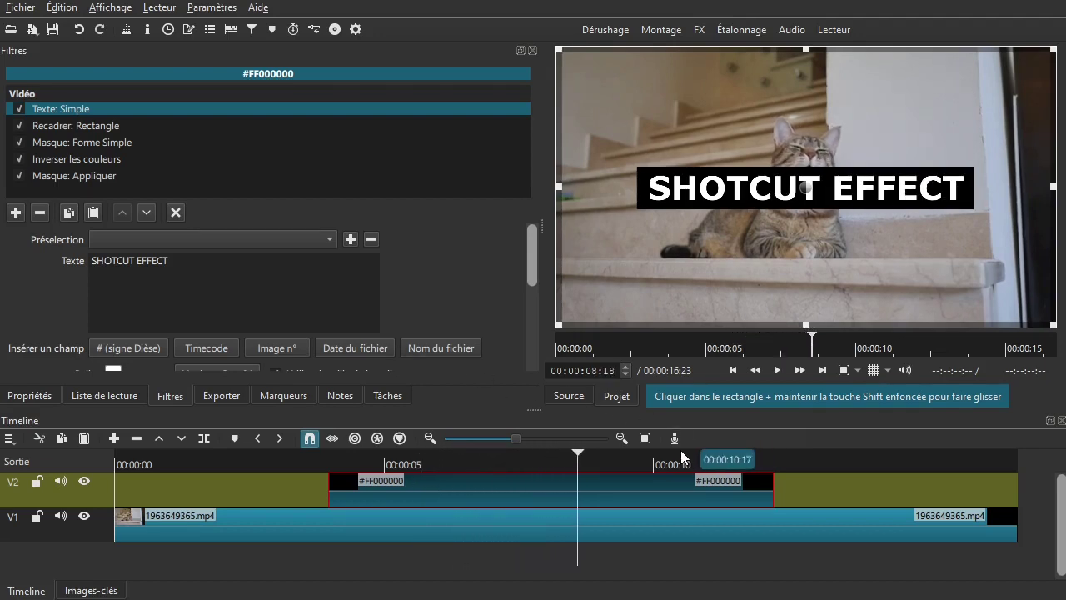
click(281, 476)
click(175, 213)
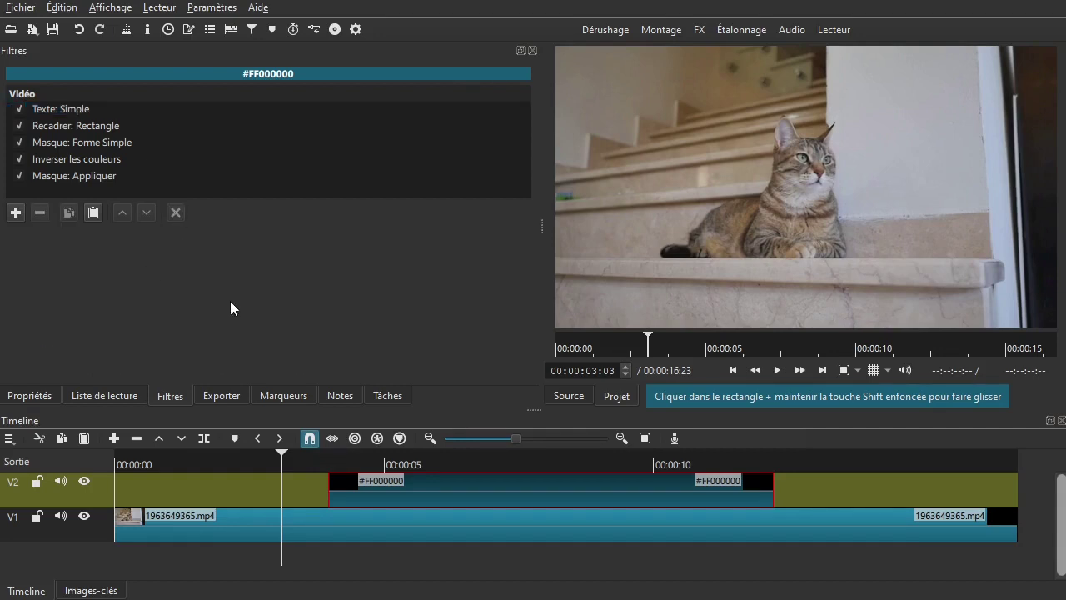
key(space)
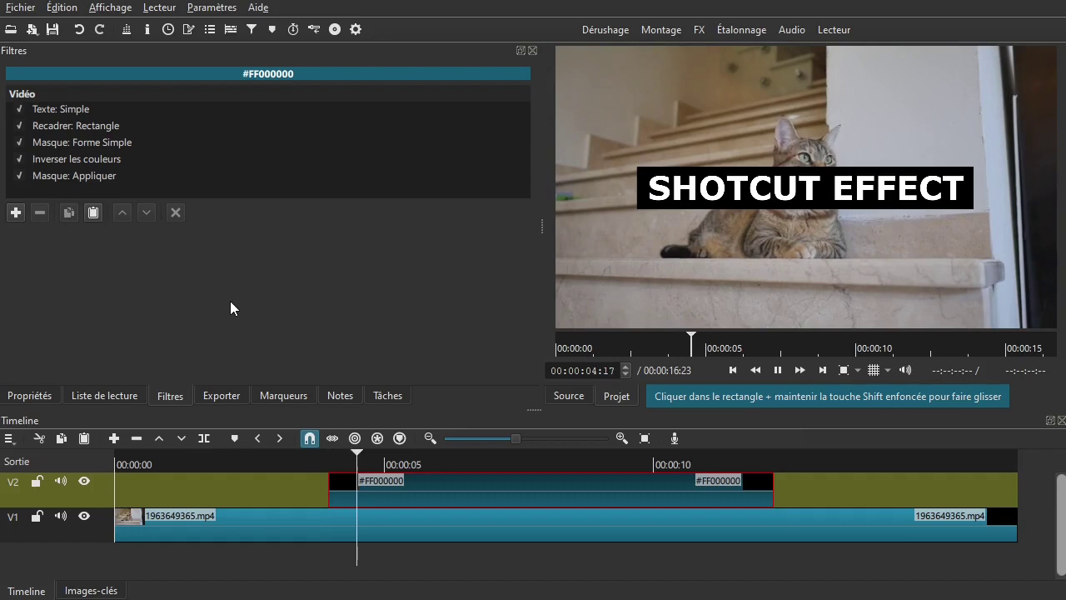
key(space)
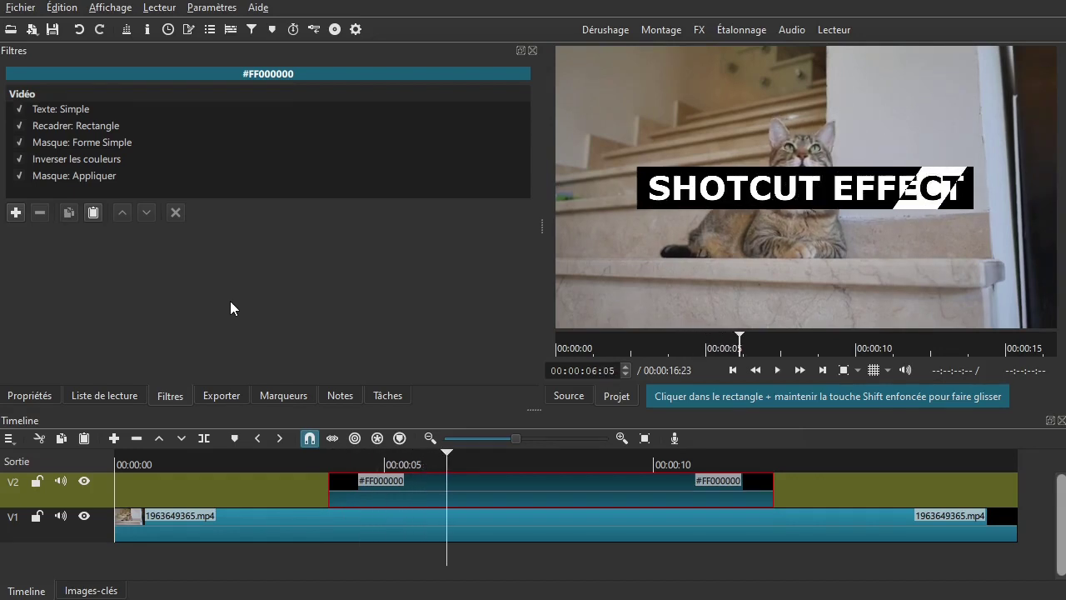